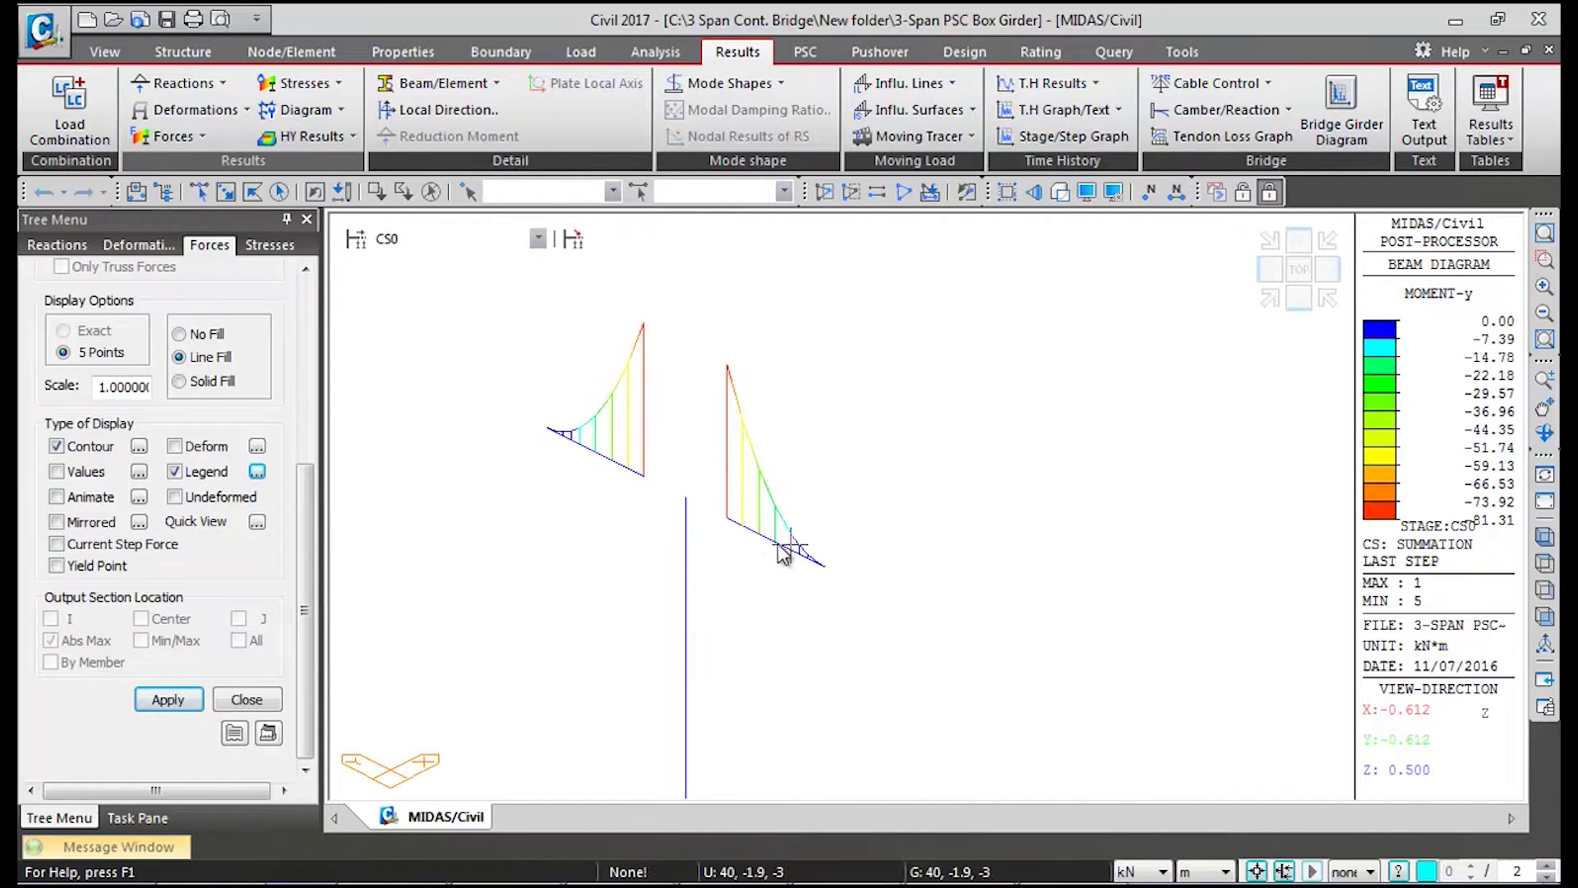
# Show stage CS1 results with the bridge in front view
pyautogui.click(411, 239)
pyautogui.click(411, 260)
pyautogui.click(410, 238)
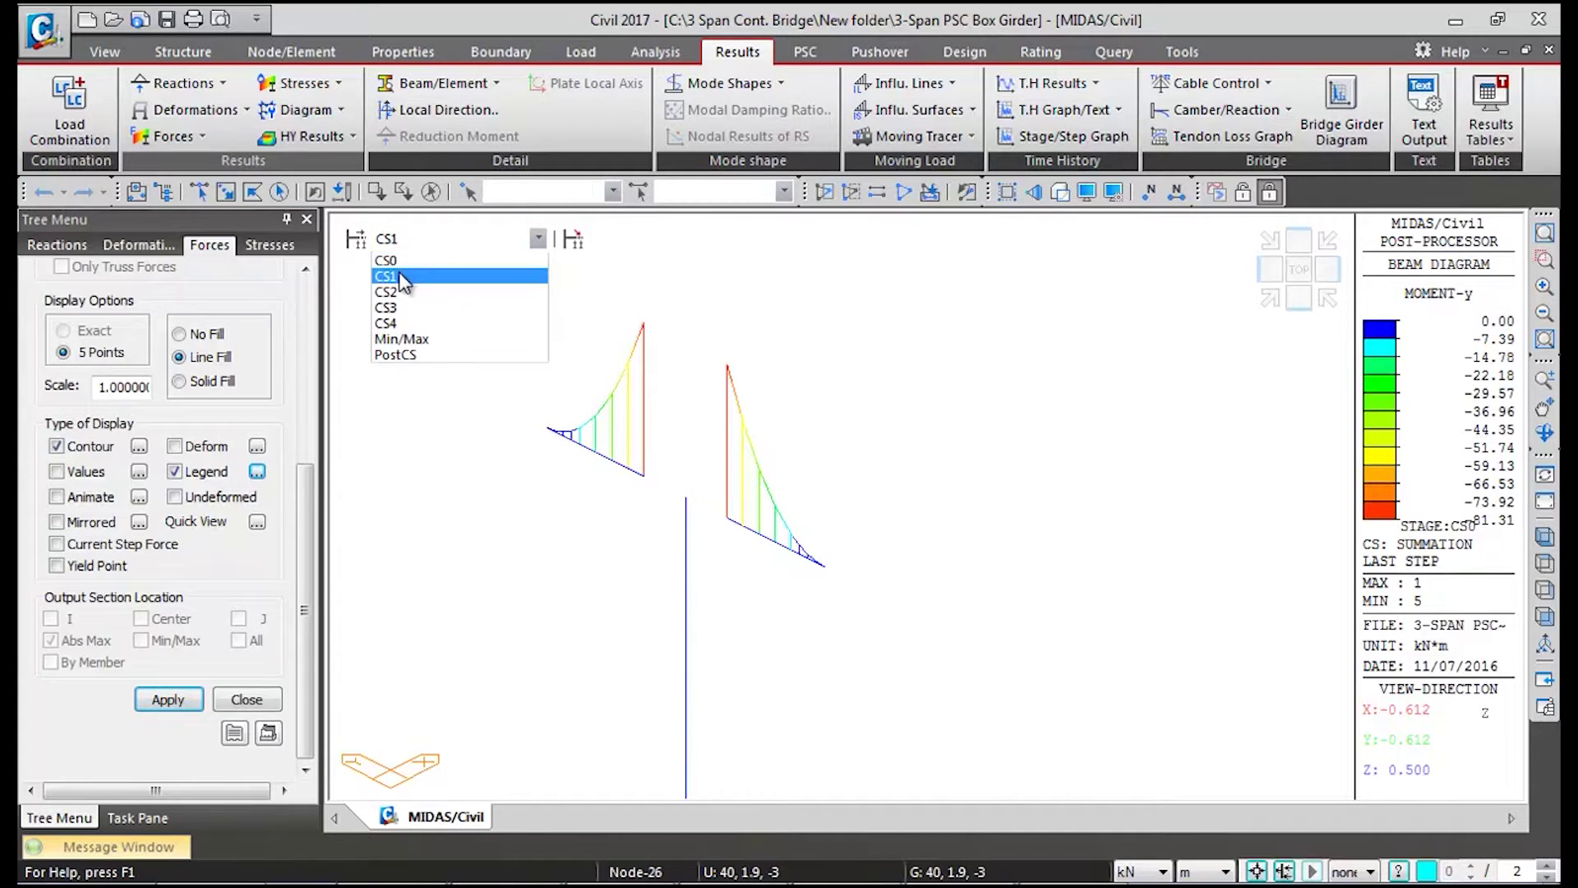
pyautogui.click(411, 276)
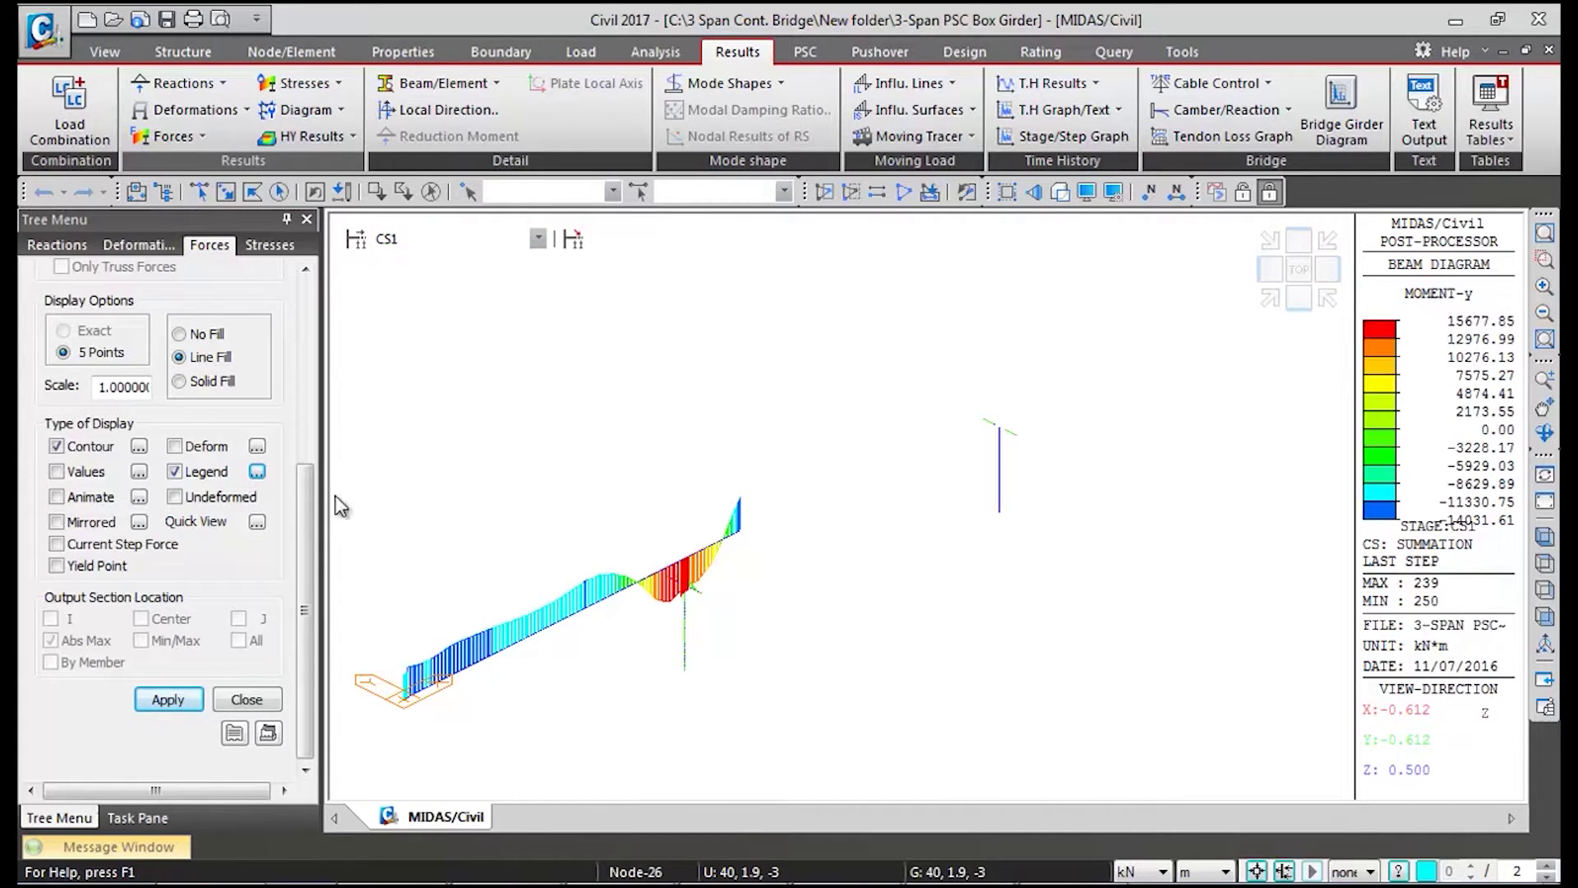
pyautogui.click(1301, 289)
# Draw the CS: Dead Load Moment-y diagram and switch the stage to CS4
pyautogui.moveTo(304, 530); pyautogui.dragTo(304, 346)
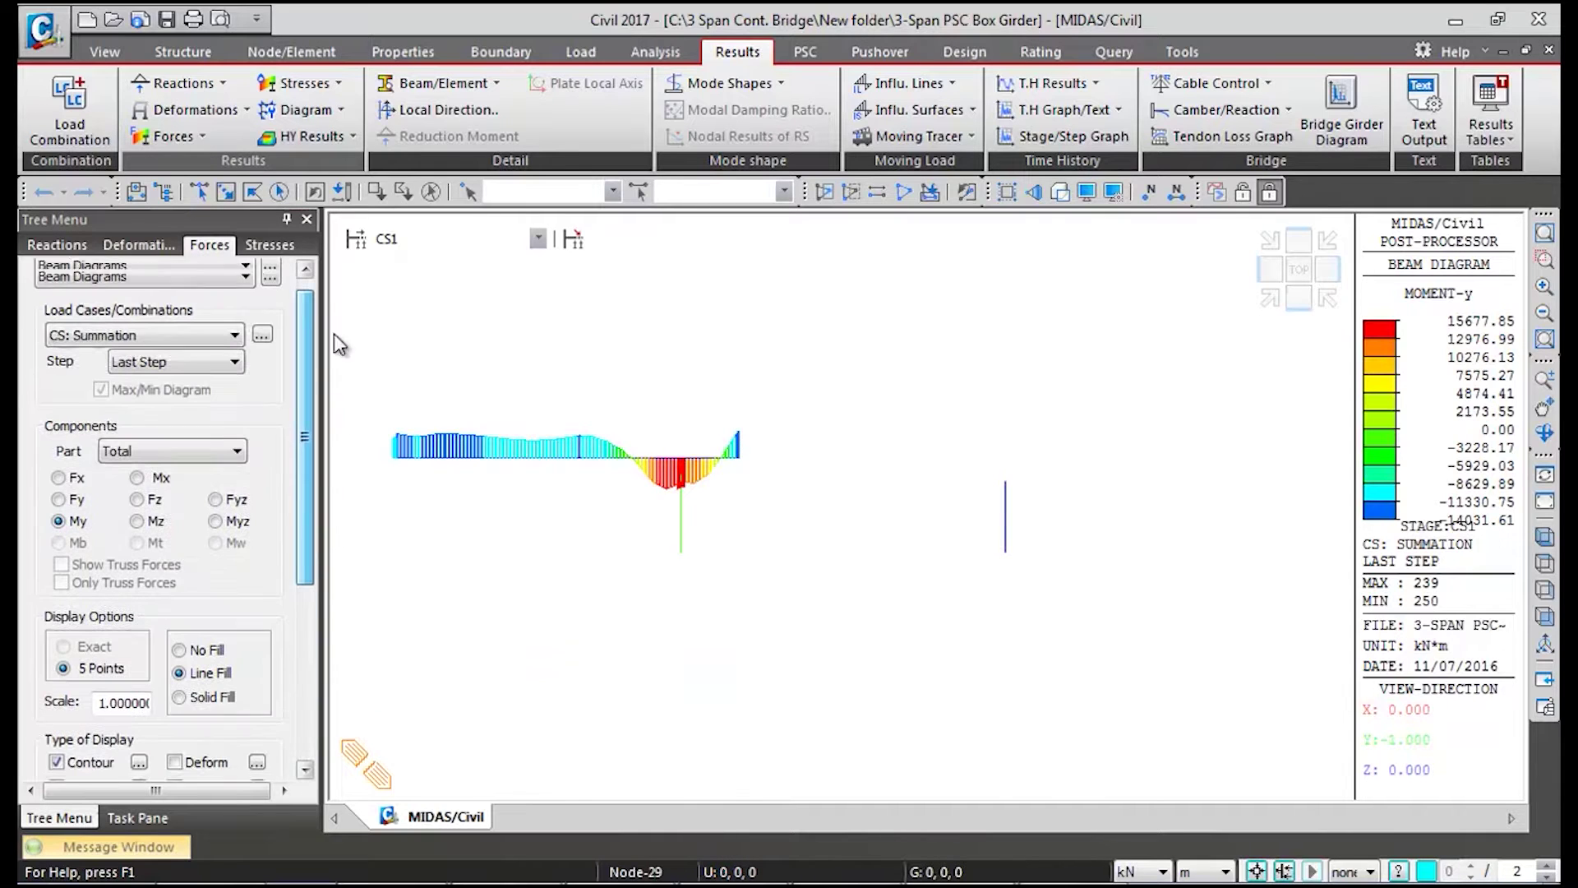
pyautogui.click(216, 341)
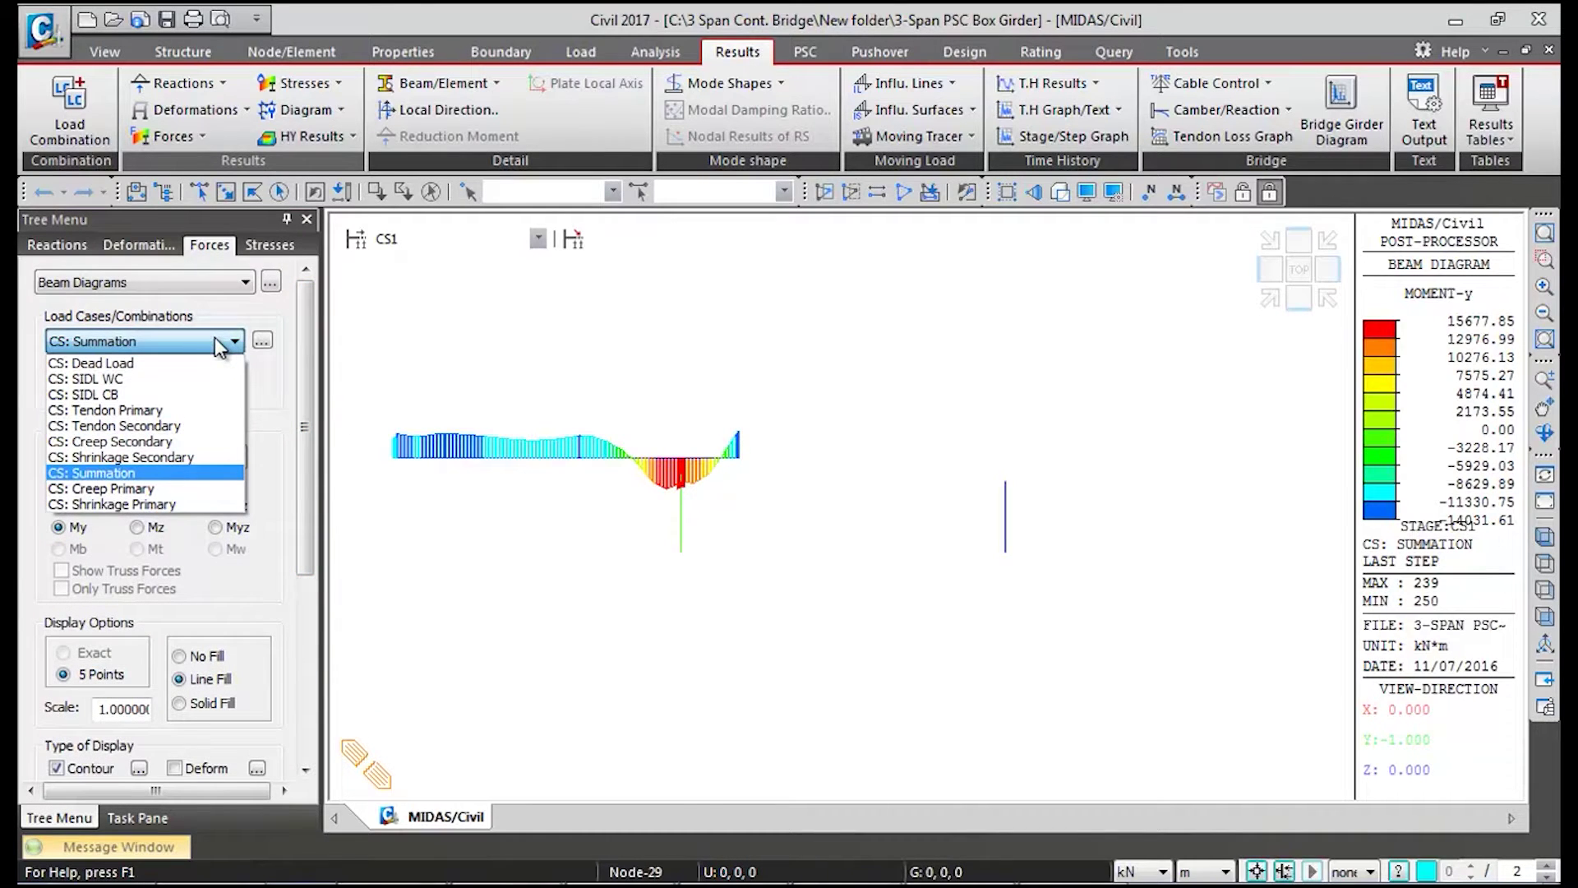
pyautogui.click(107, 362)
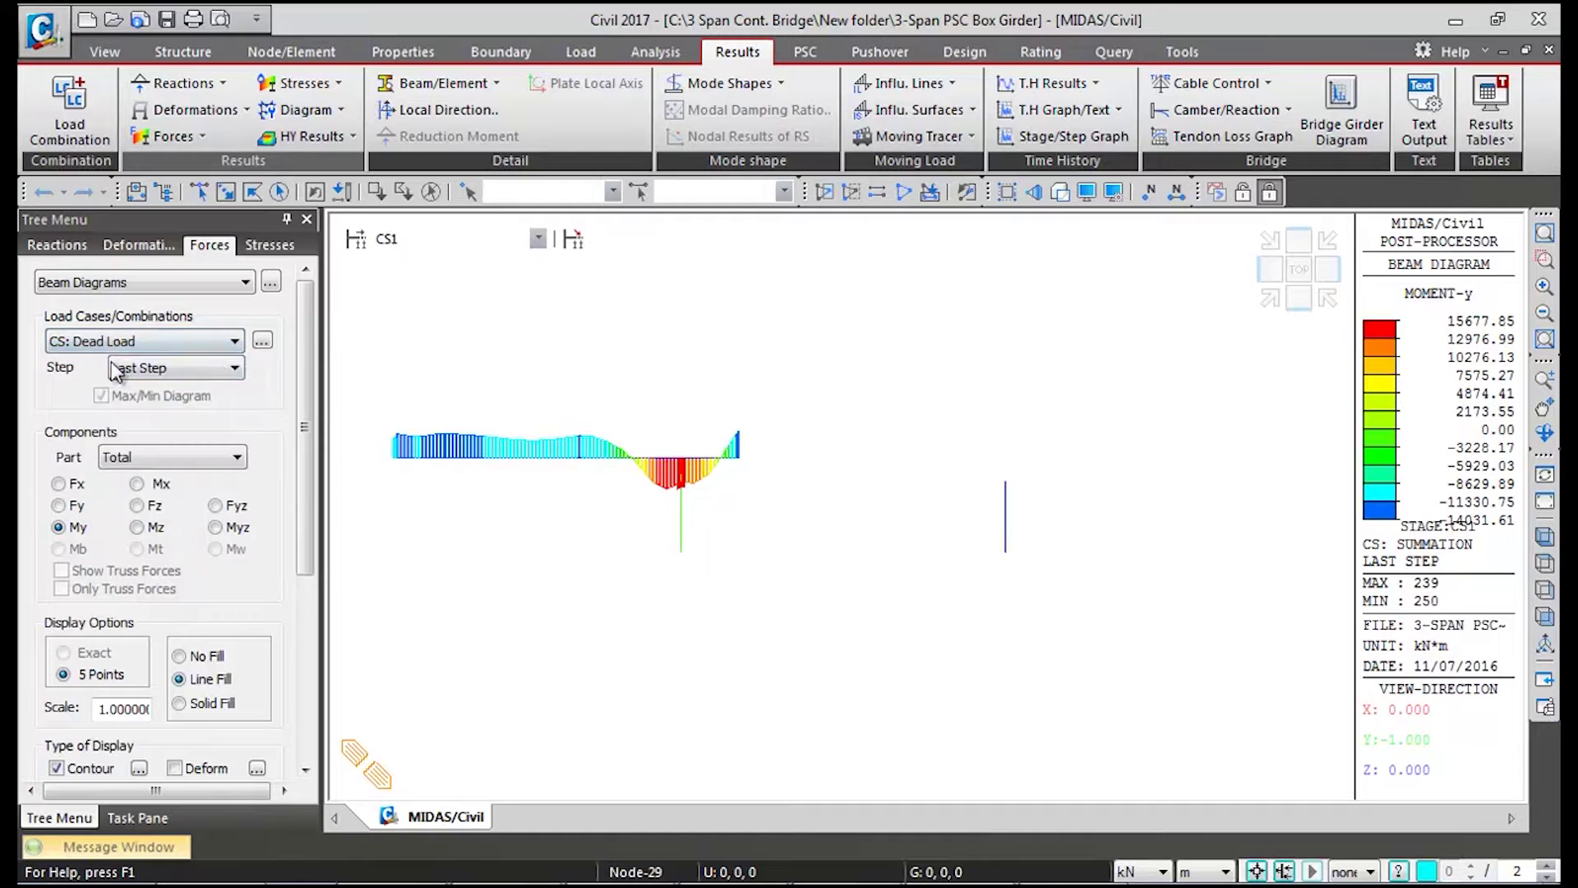
pyautogui.moveTo(304, 329); pyautogui.dragTo(311, 514)
pyautogui.click(168, 699)
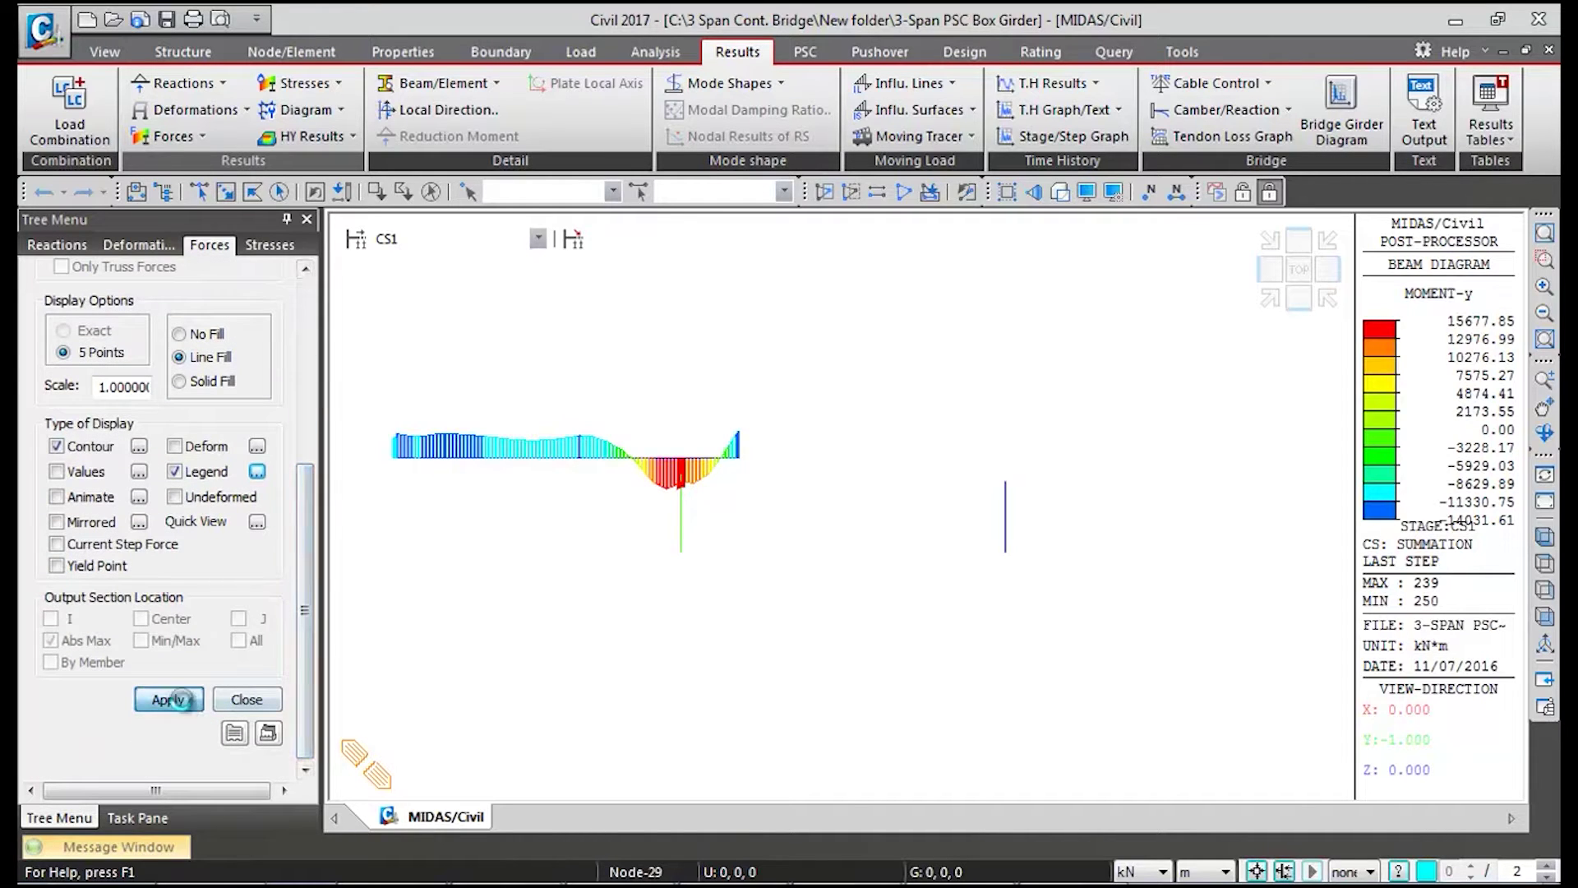
pyautogui.moveTo(304, 540); pyautogui.dragTo(312, 374)
pyautogui.click(457, 237)
pyautogui.click(394, 323)
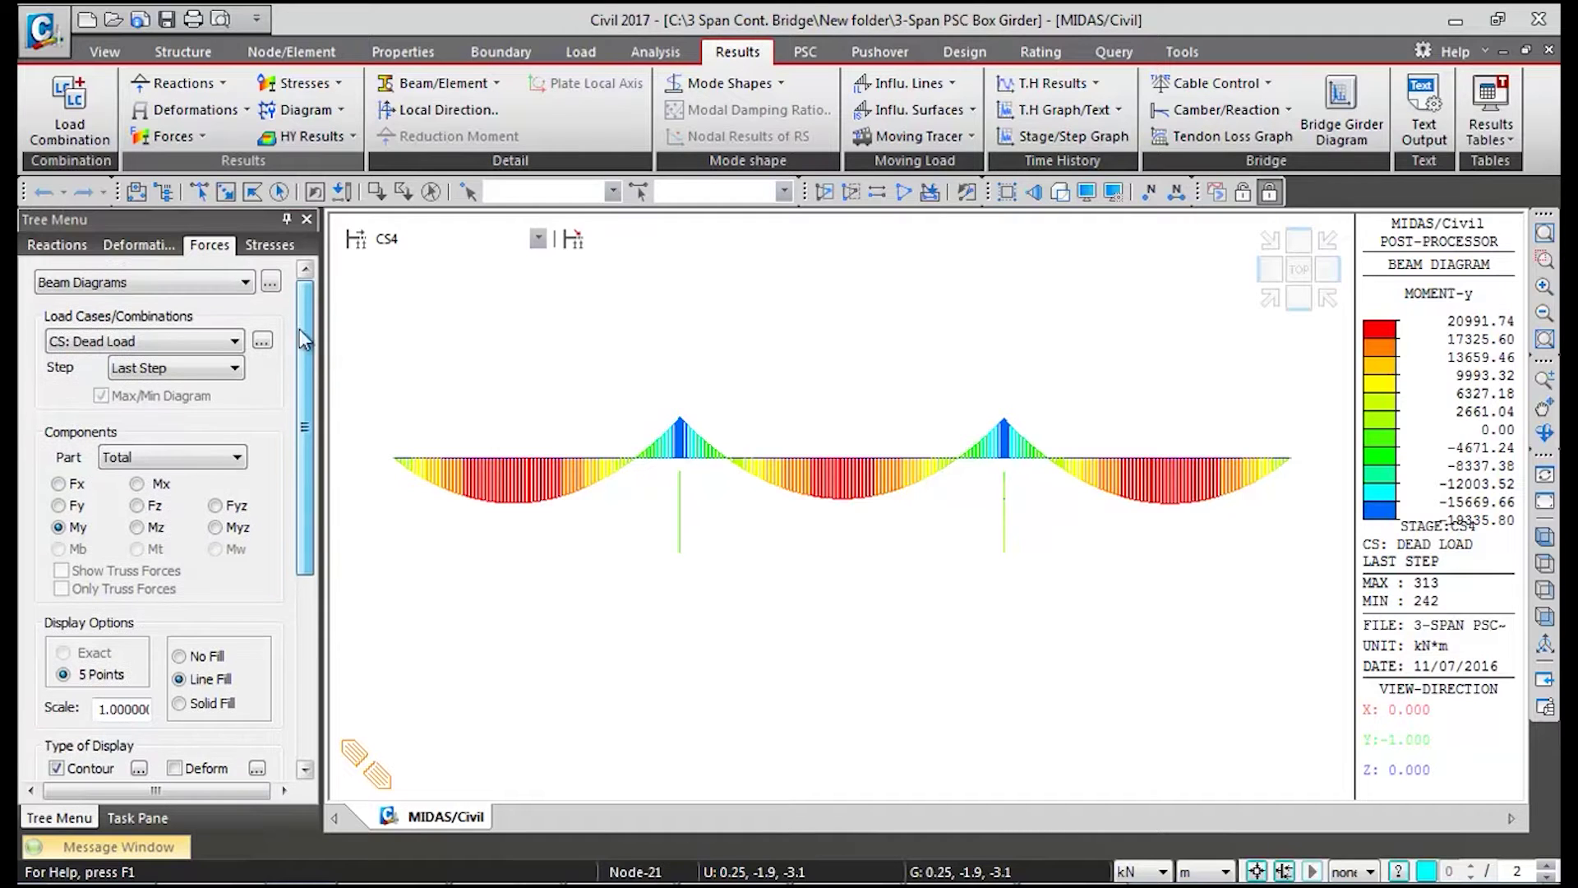
# Redraw the CS4 dead-load diagram as Fz (Shear-z) and view it in front elevation
pyautogui.click(59, 488)
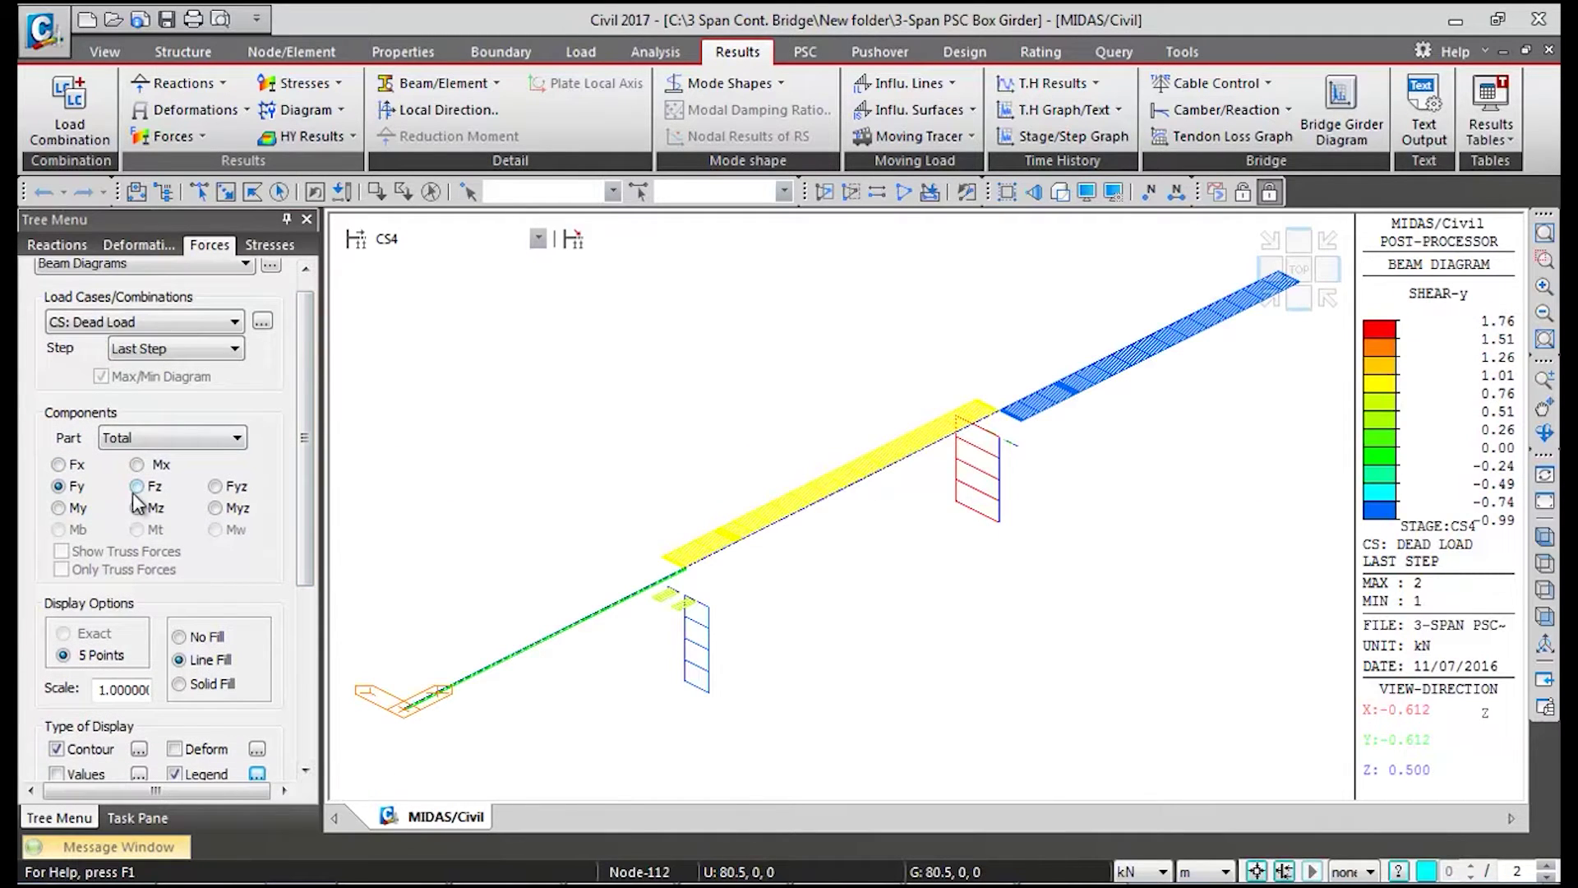
pyautogui.click(136, 487)
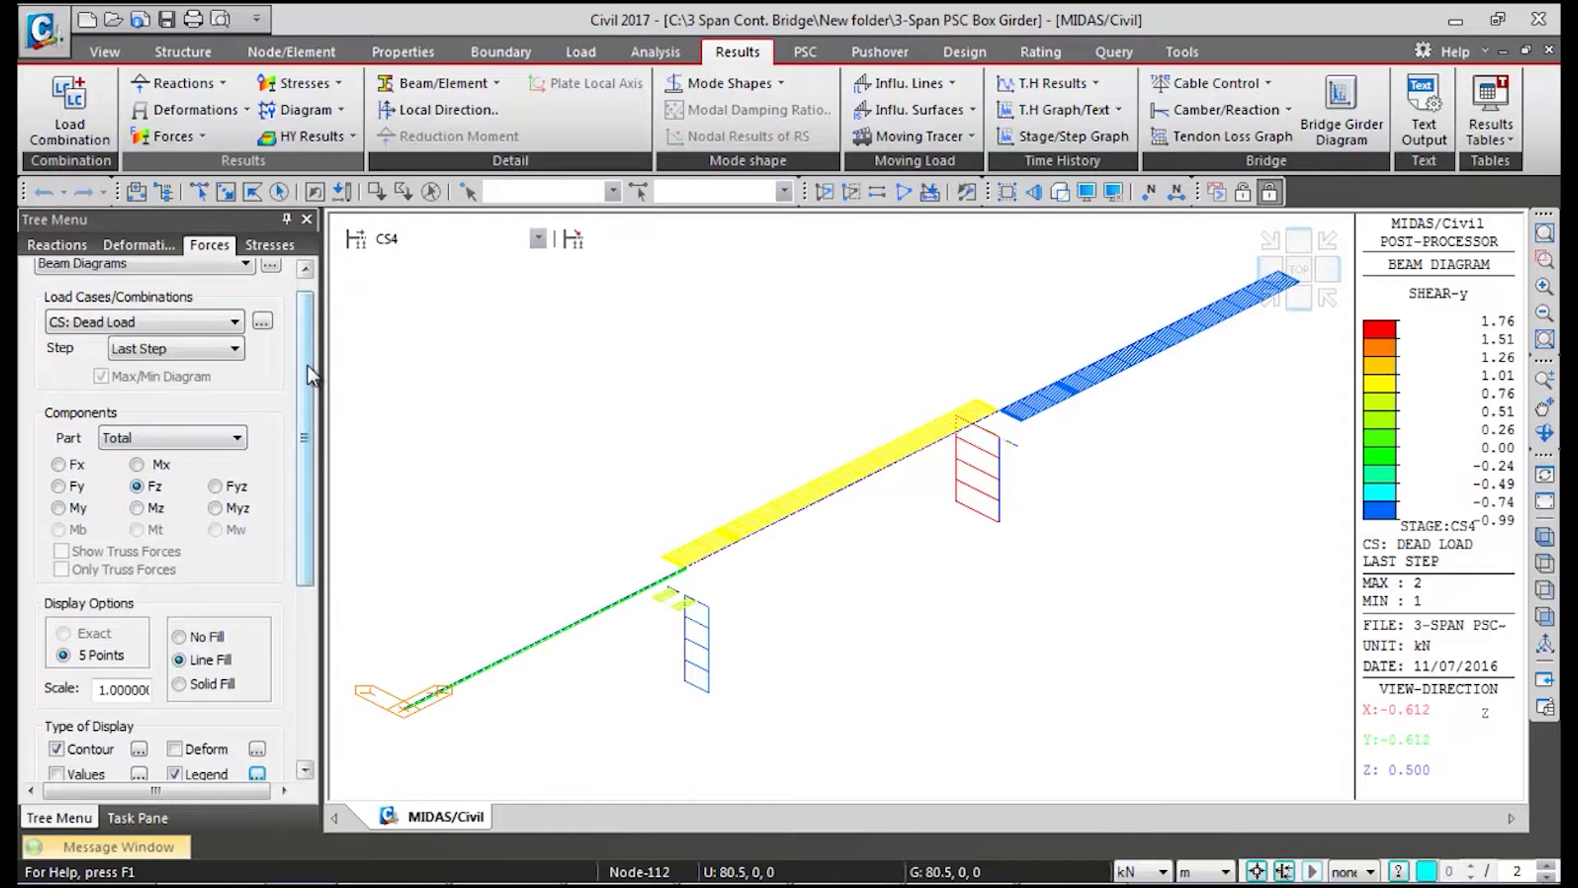
pyautogui.scroll(-5, 308, 364)
pyautogui.click(168, 700)
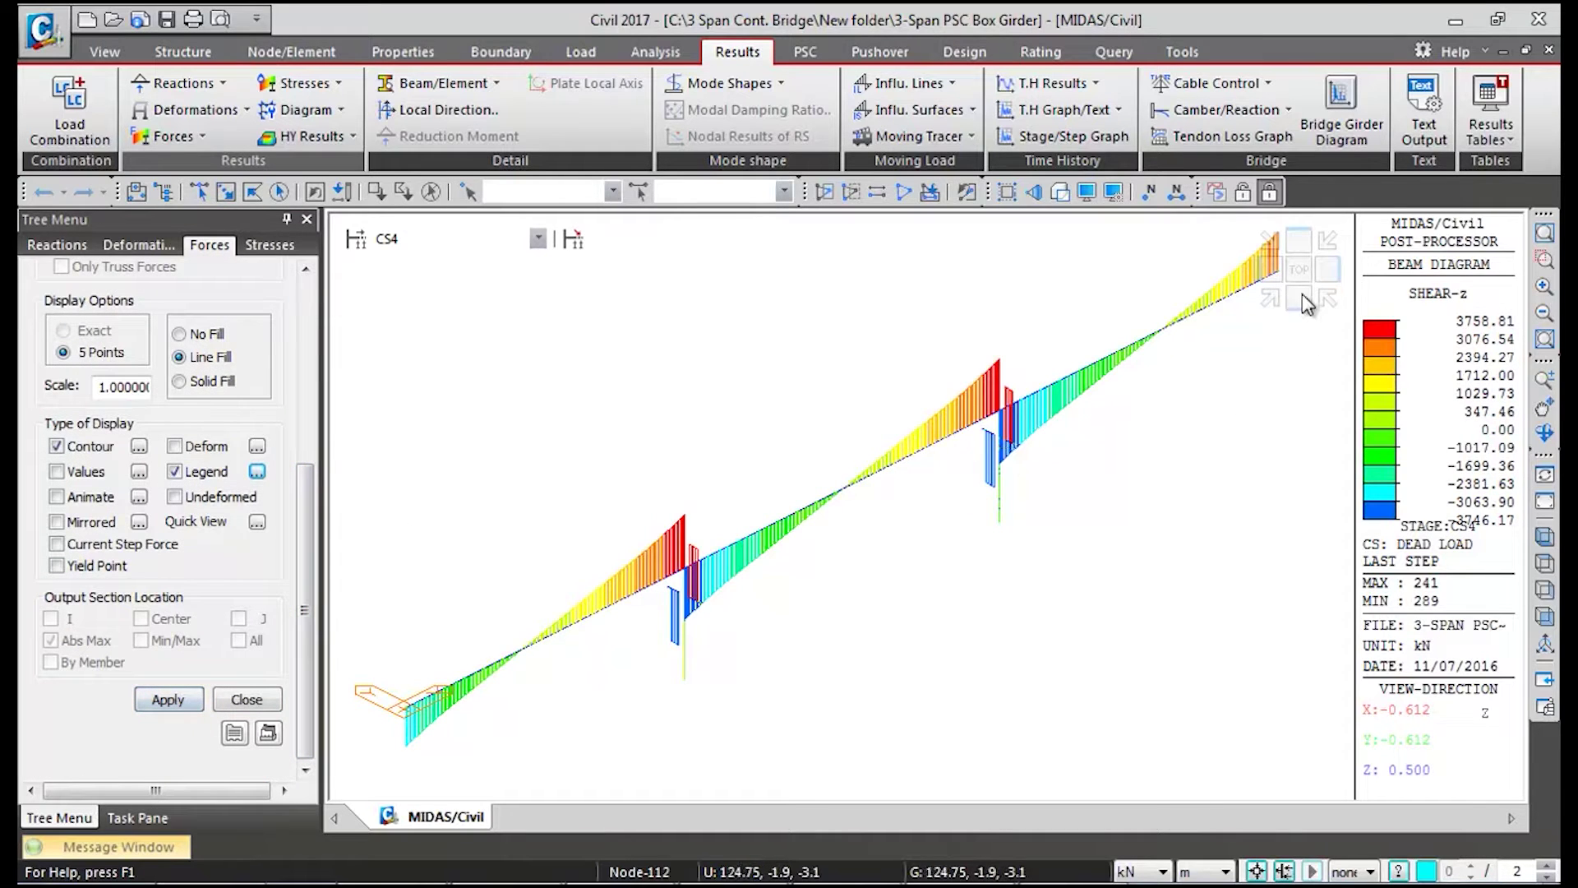
pyautogui.click(1301, 293)
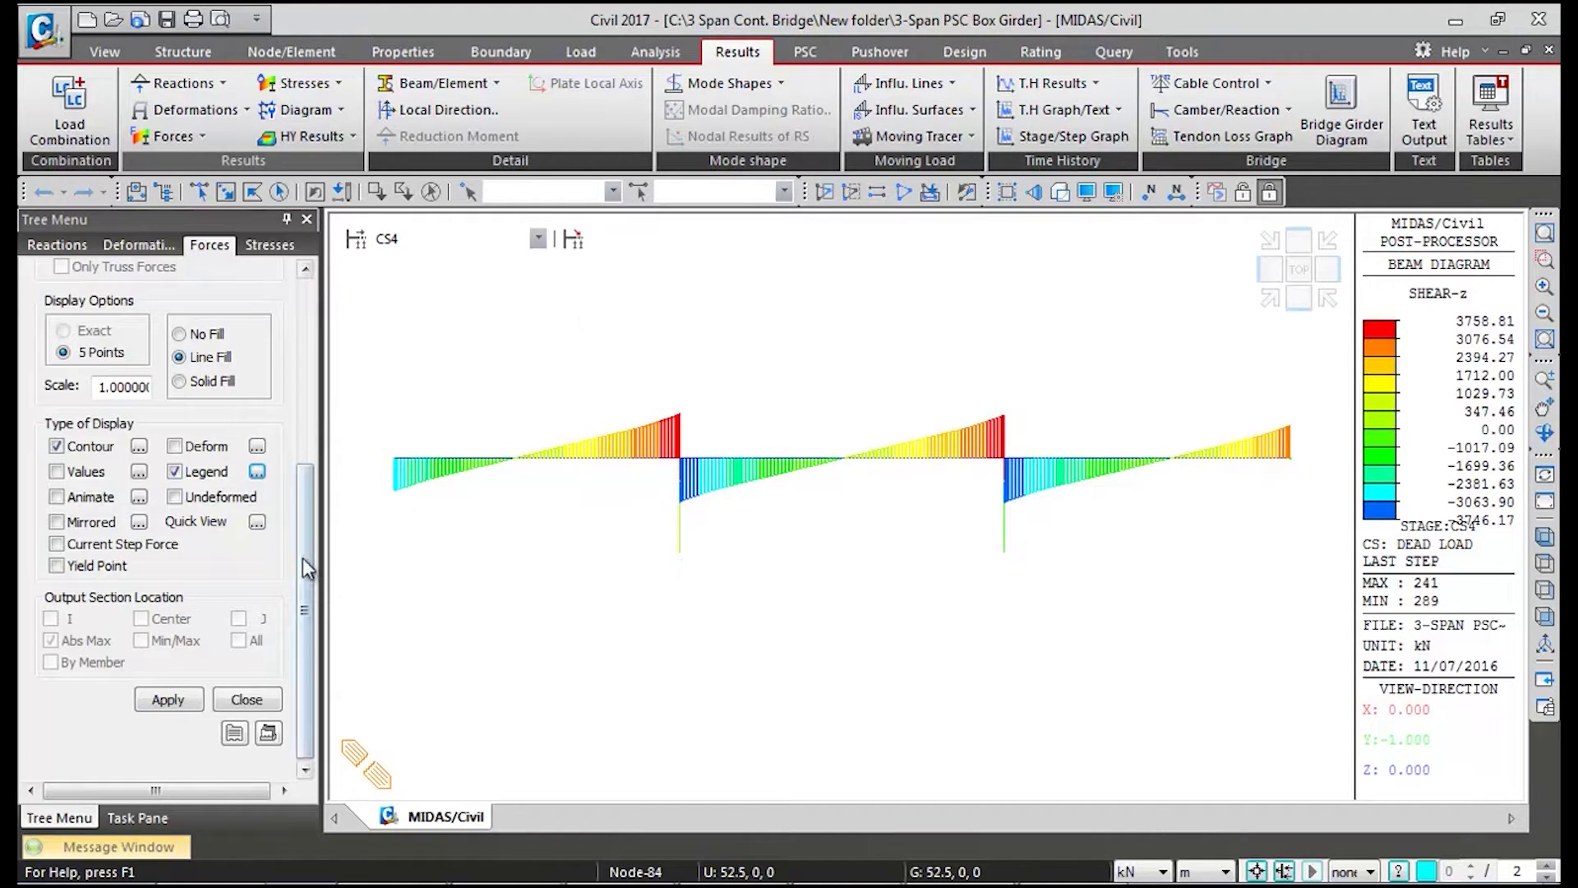
pyautogui.scroll(5, 302, 557)
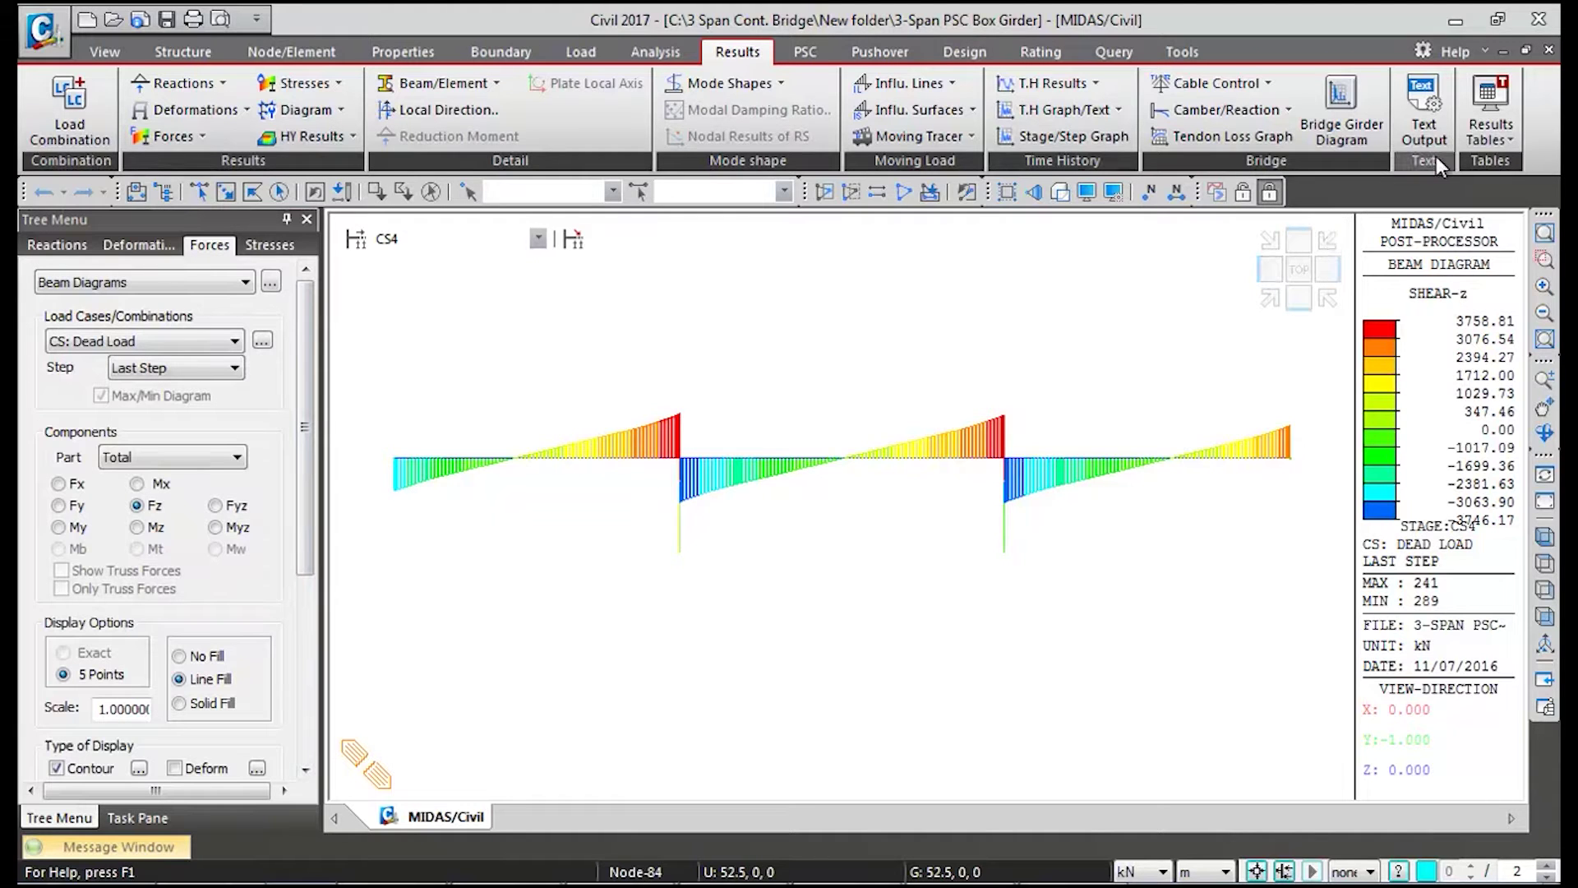
# Open the Beam Force table for elements 200to205 under Summation(CS), stages CS0–CS4
pyautogui.click(1491, 139)
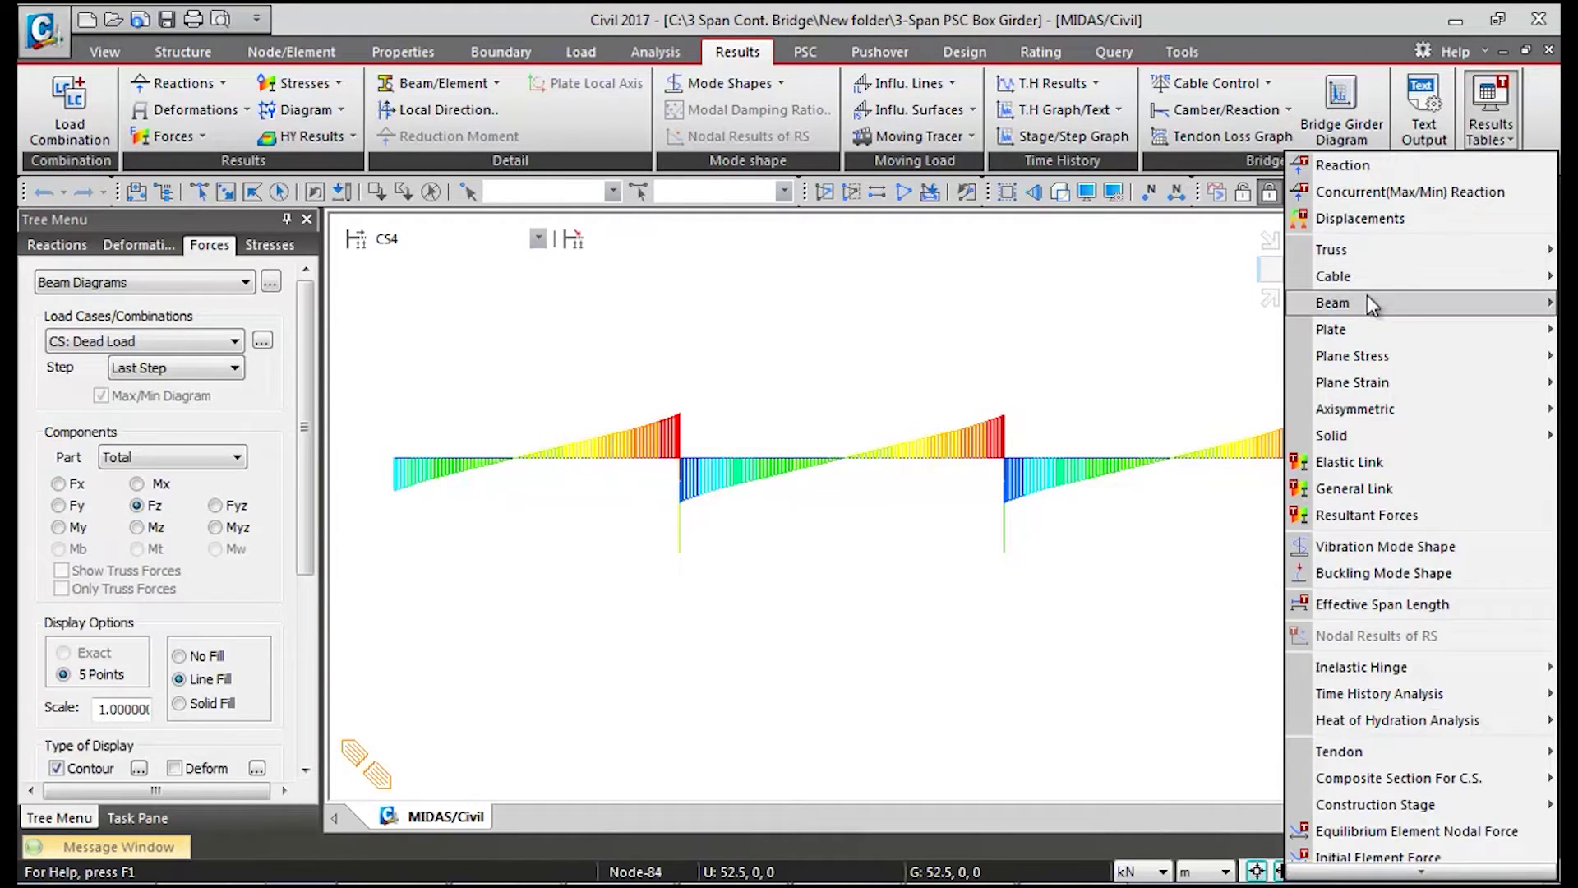
pyautogui.moveTo(1356, 299)
pyautogui.click(1122, 332)
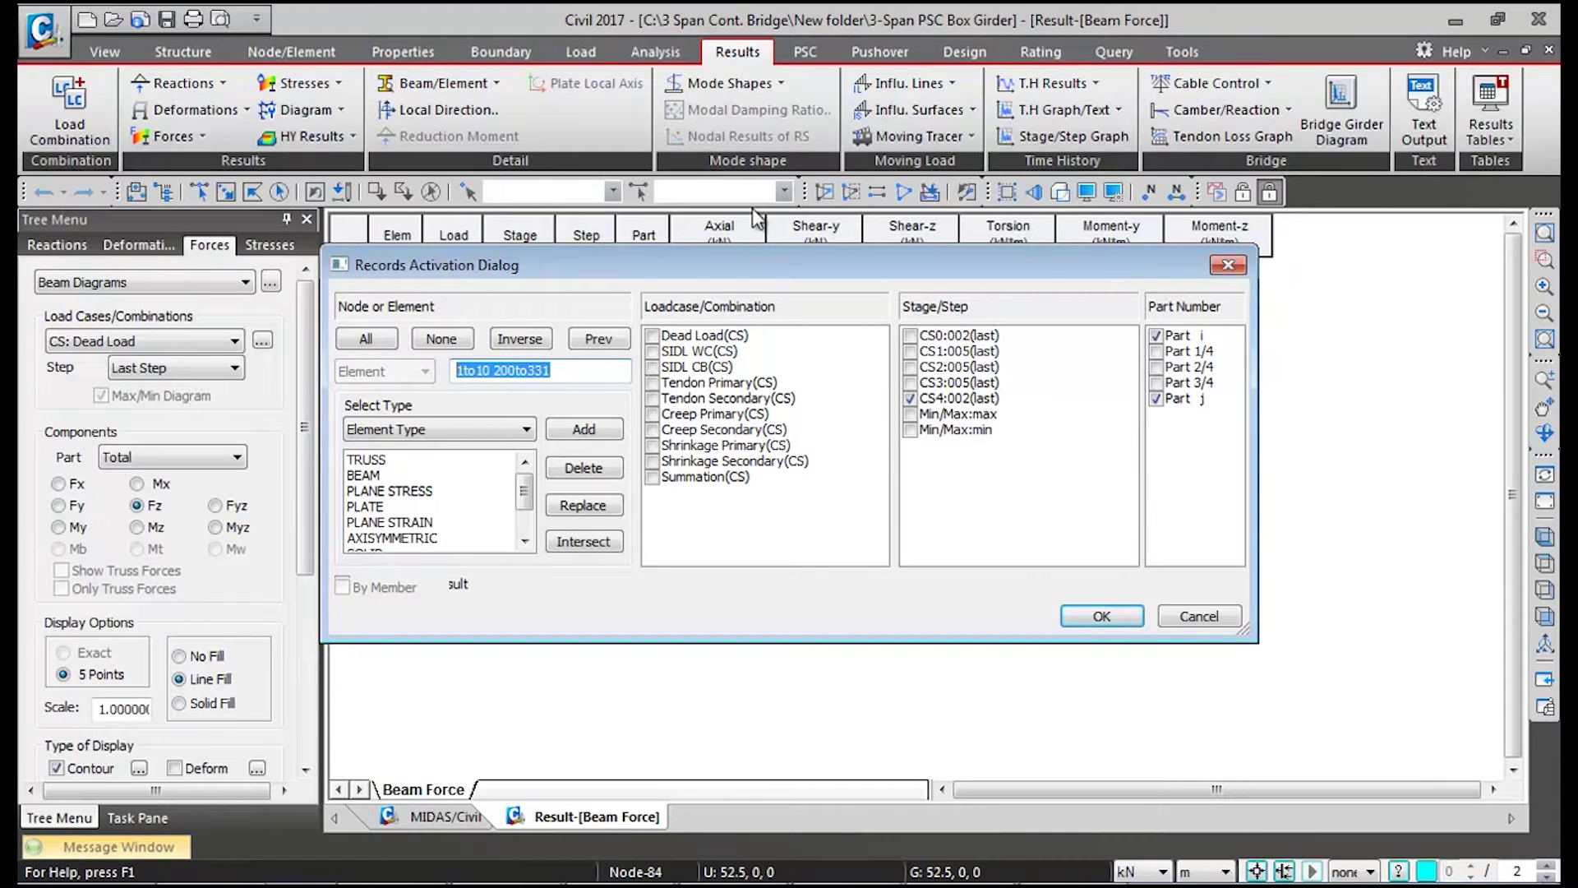
pyautogui.write('200 to 205')
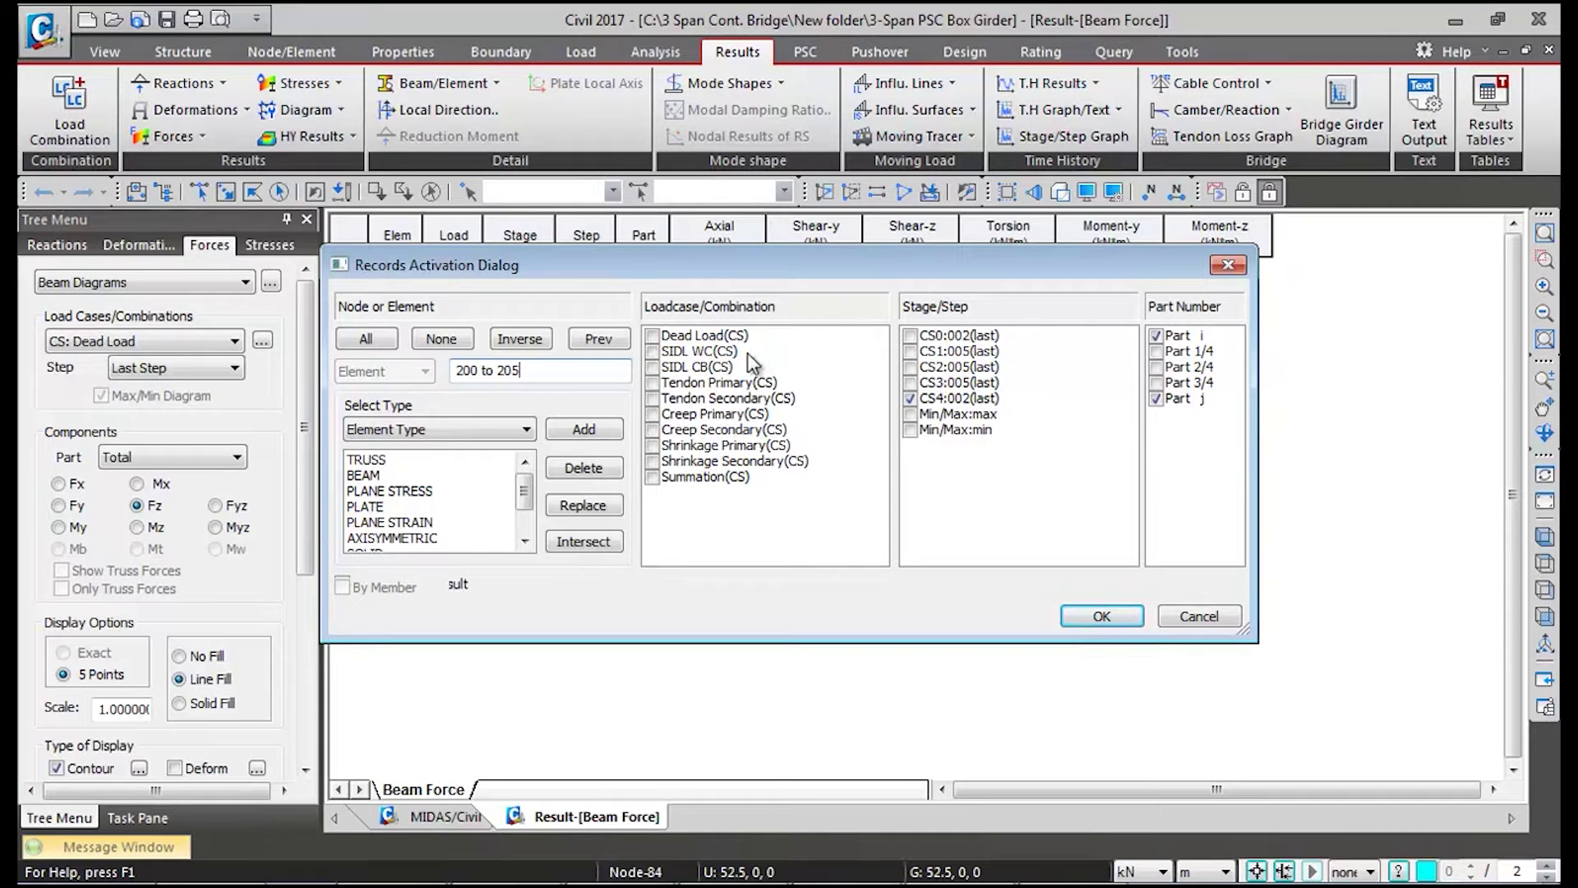
pyautogui.click(653, 477)
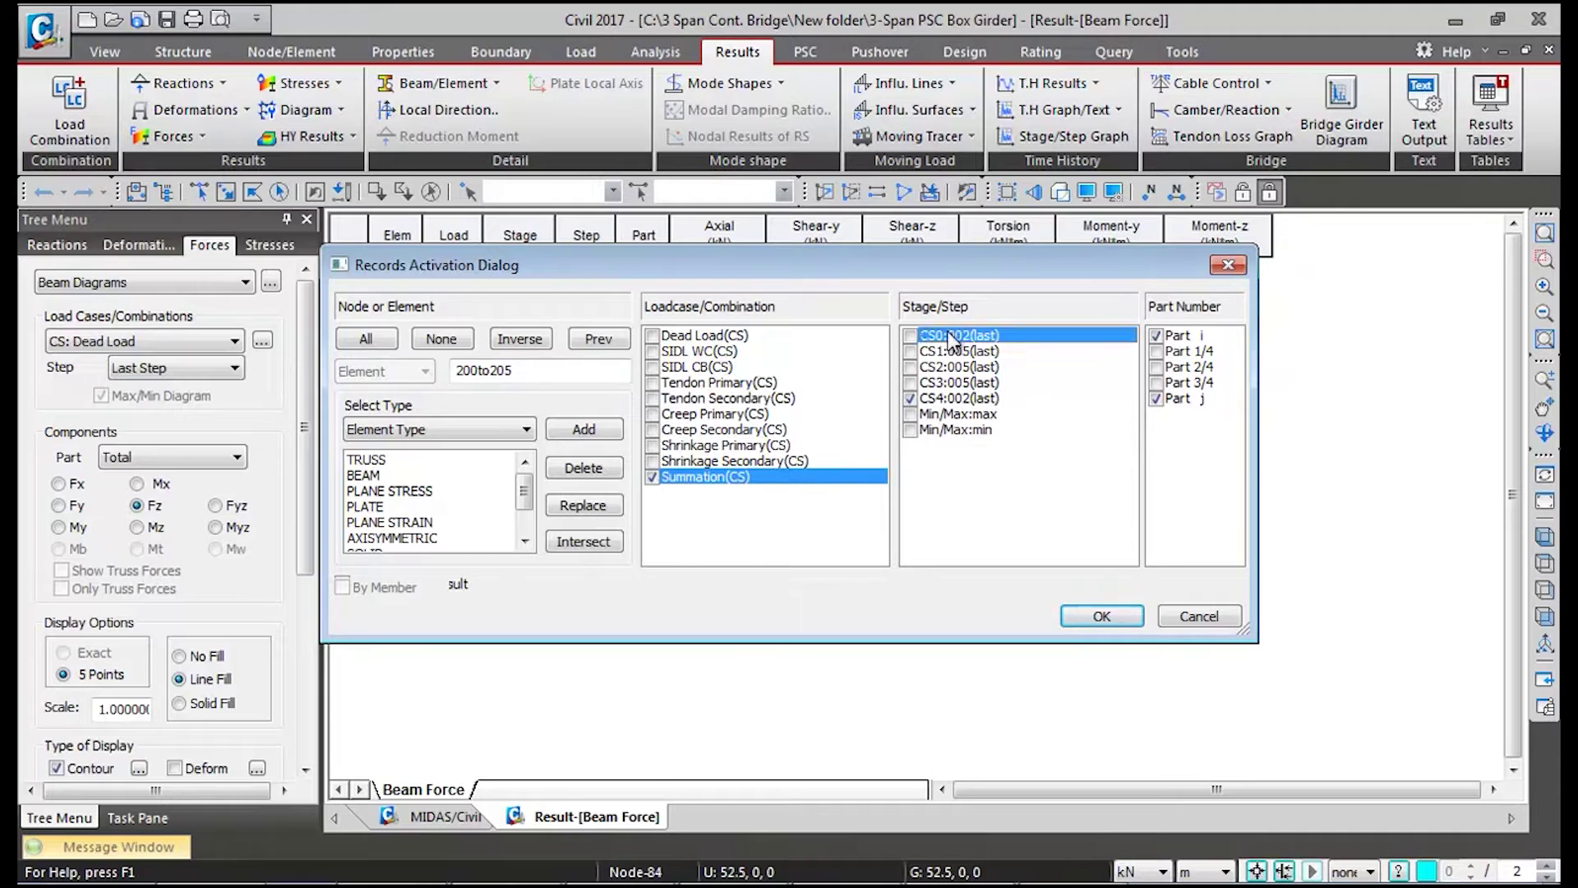
pyautogui.moveTo(956, 336); pyautogui.dragTo(959, 347)
pyautogui.click(909, 398)
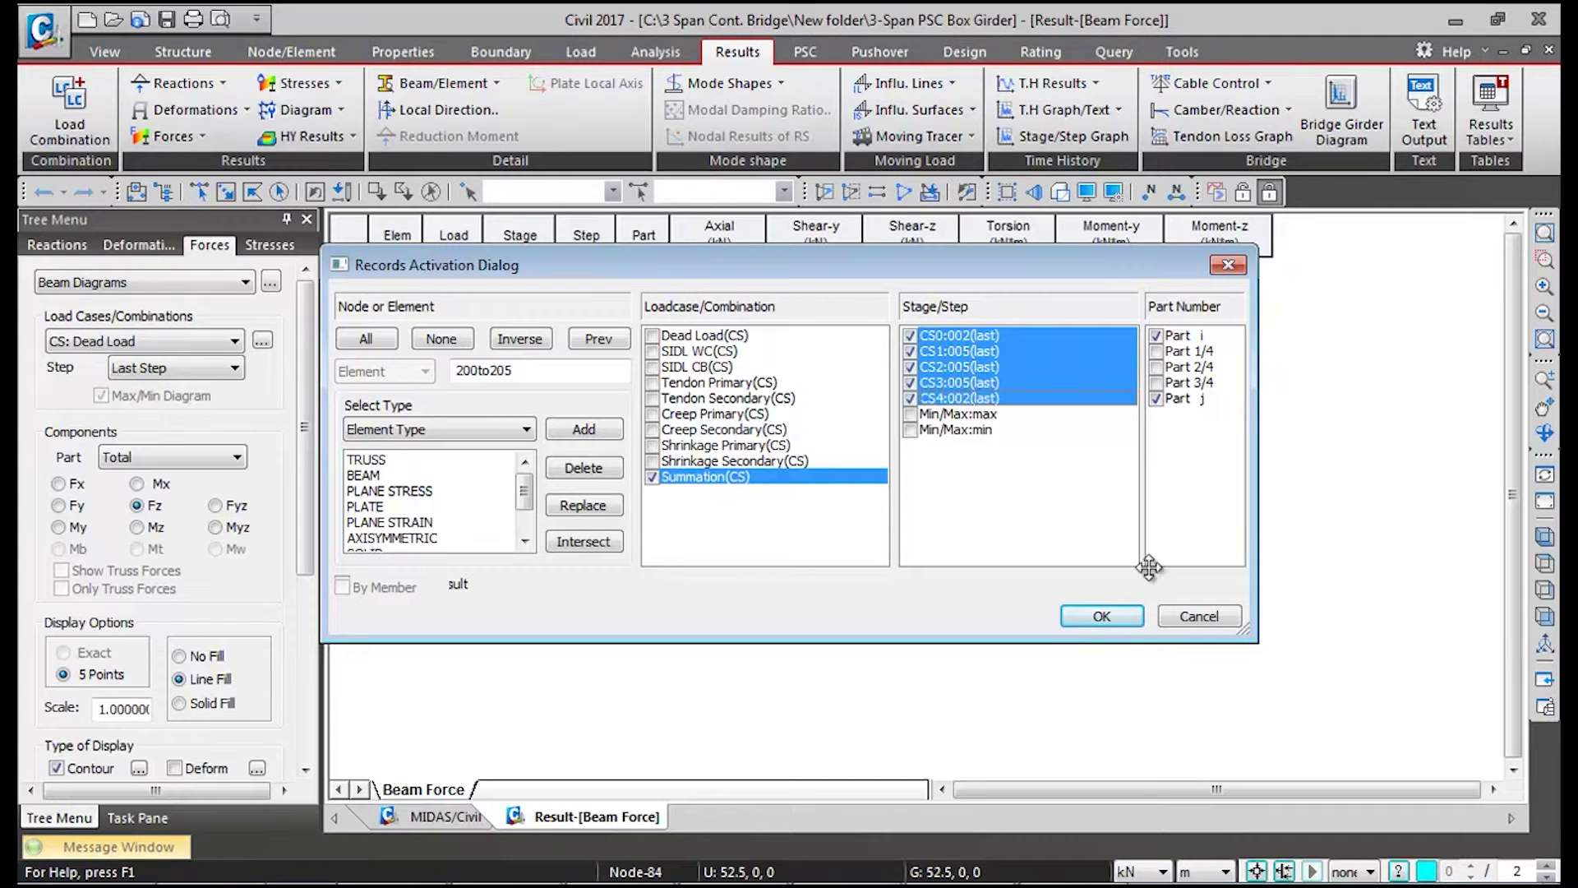
pyautogui.click(1102, 616)
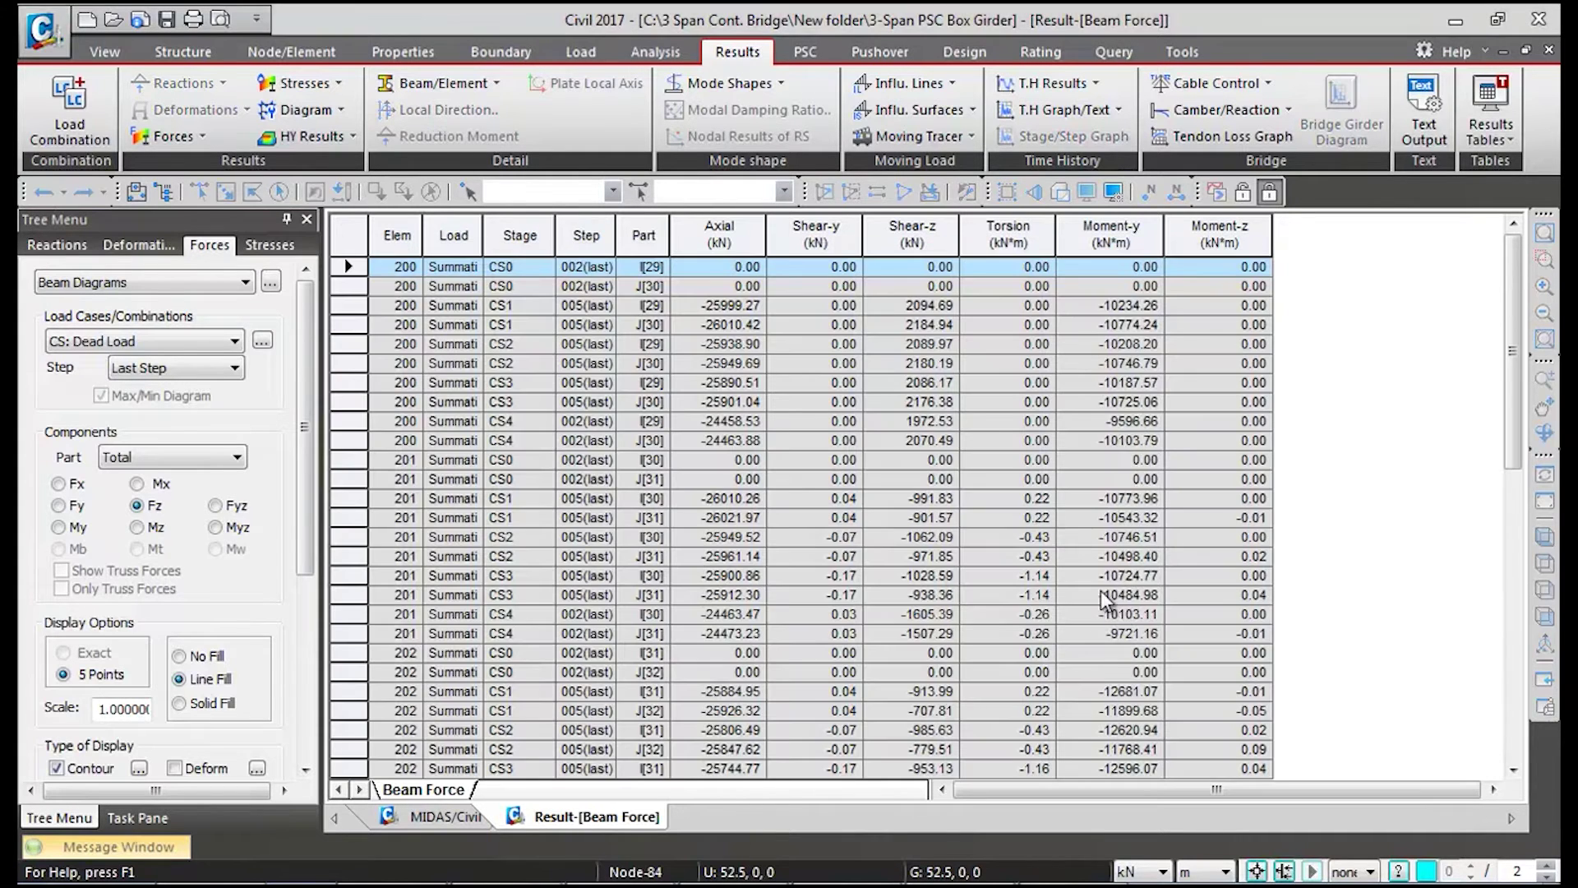
# Note element 200's Shear-z value 2176.38, then close the Beam Force table window
pyautogui.click(881, 404)
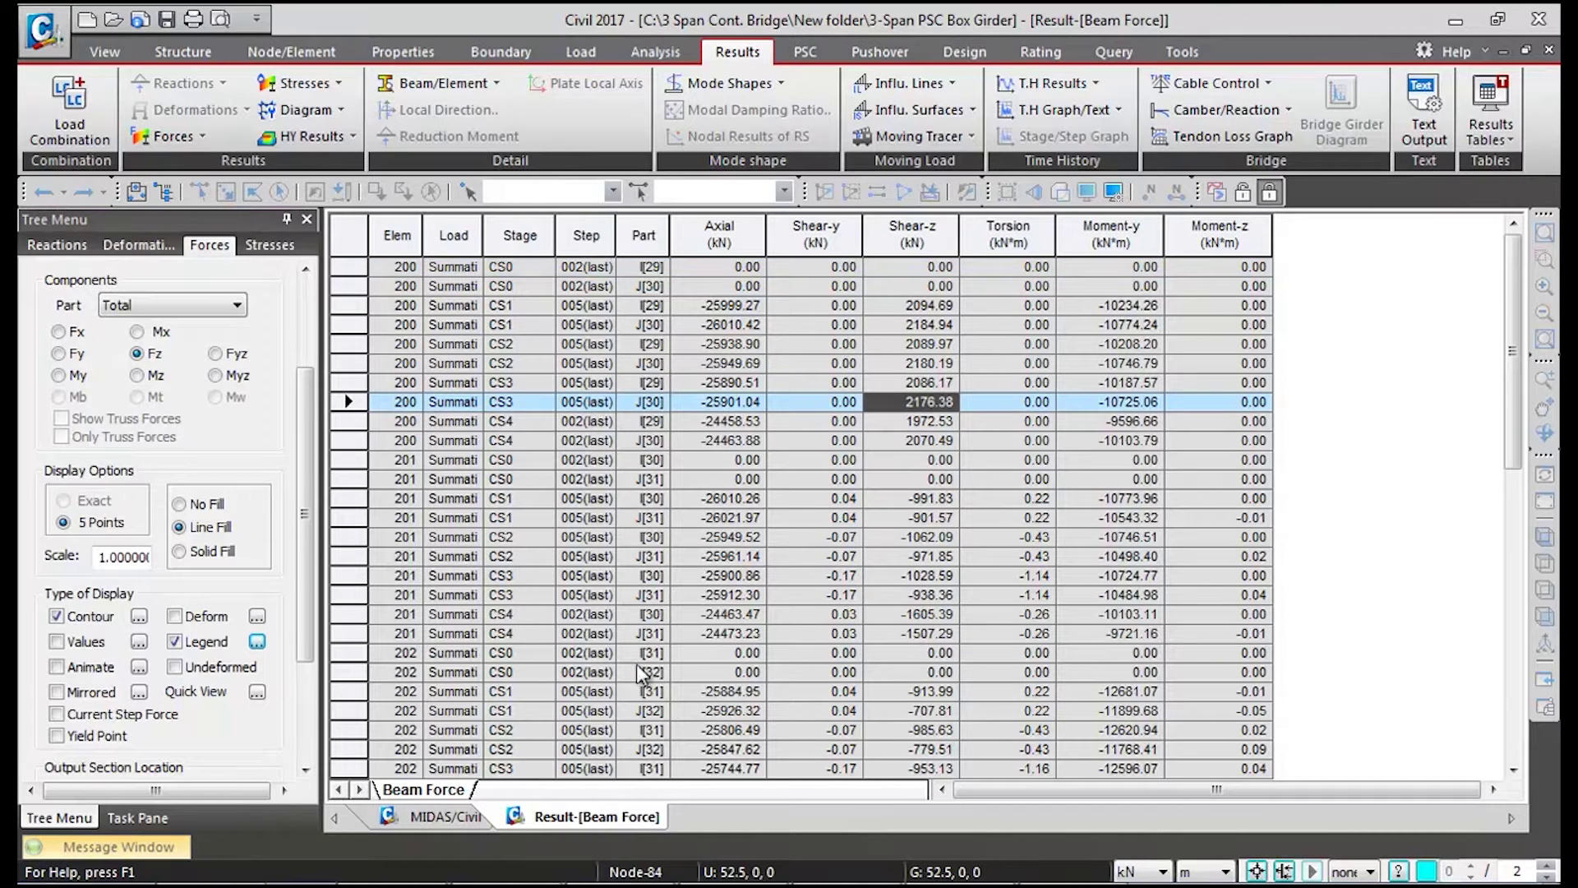
pyautogui.rightClick(632, 819)
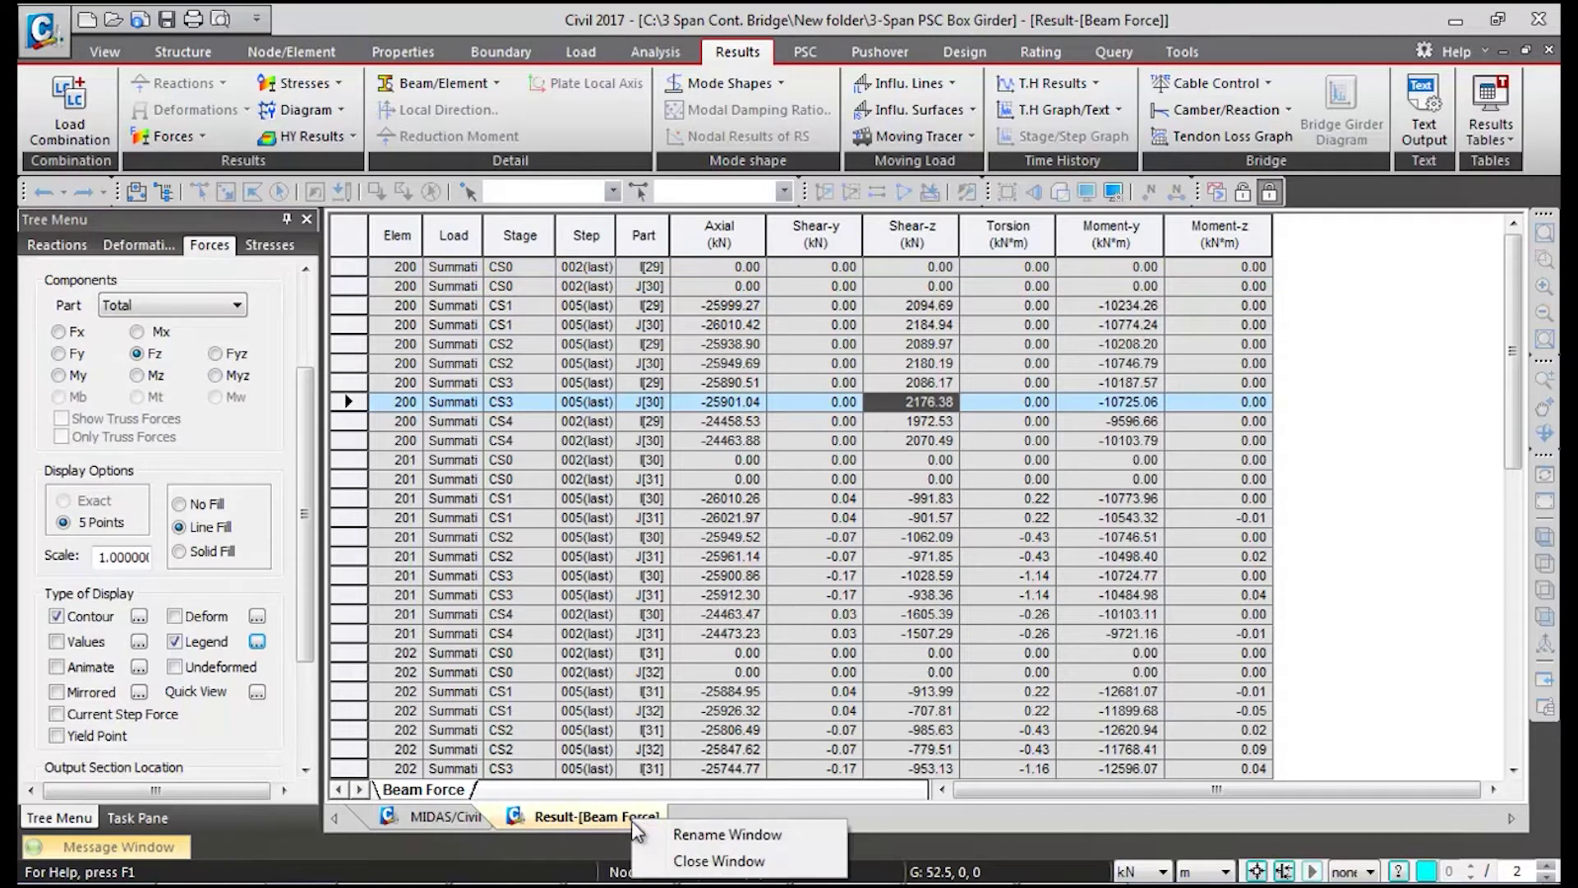
pyautogui.click(678, 862)
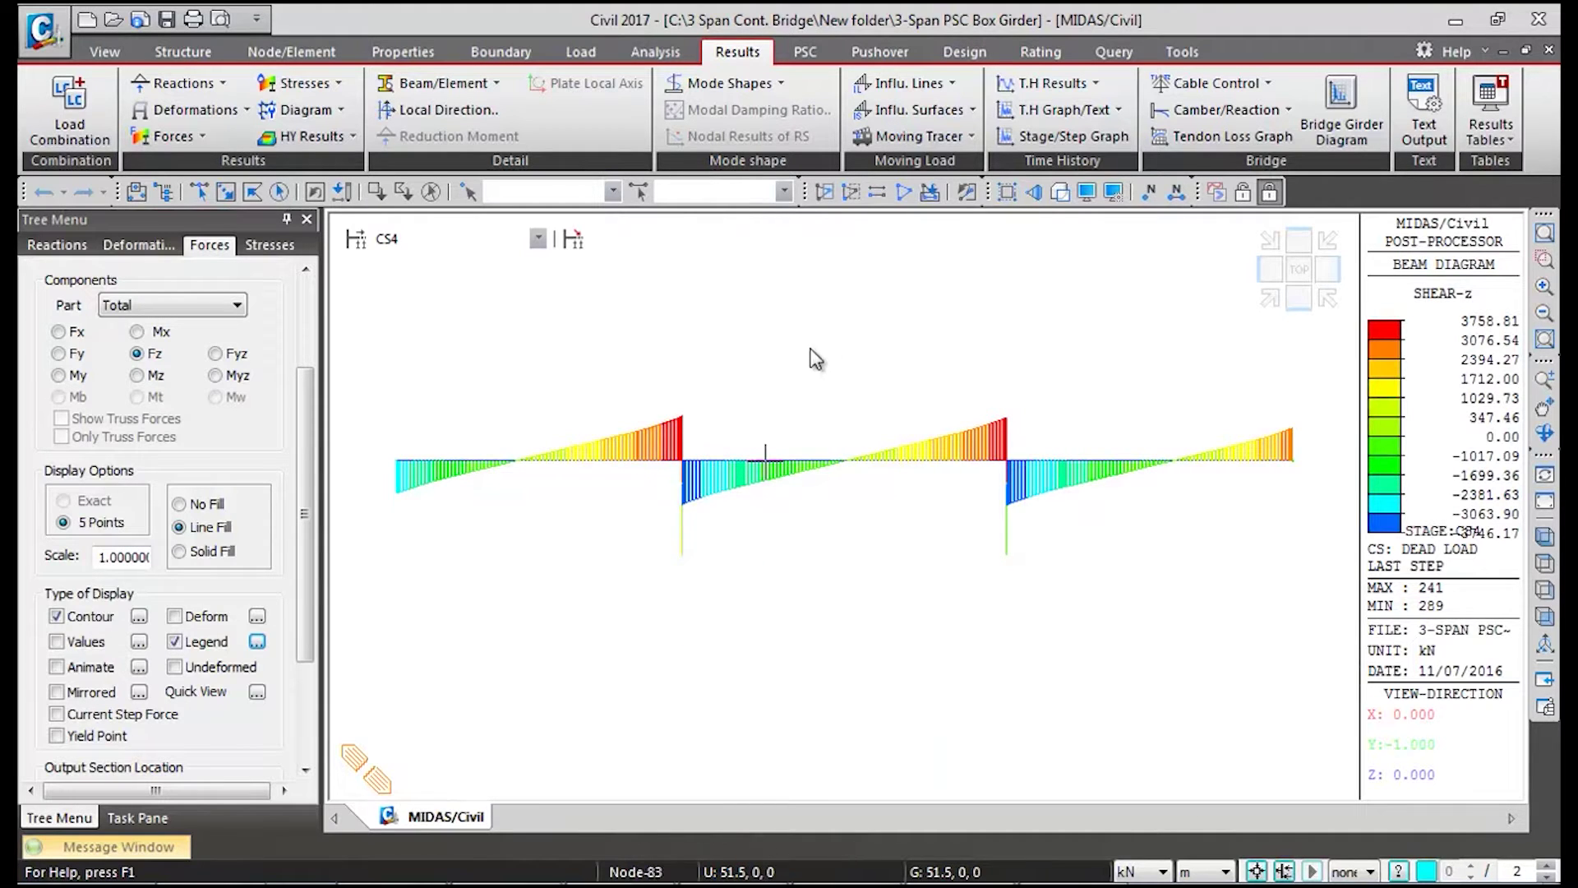
pyautogui.moveTo(299, 482); pyautogui.dragTo(292, 362)
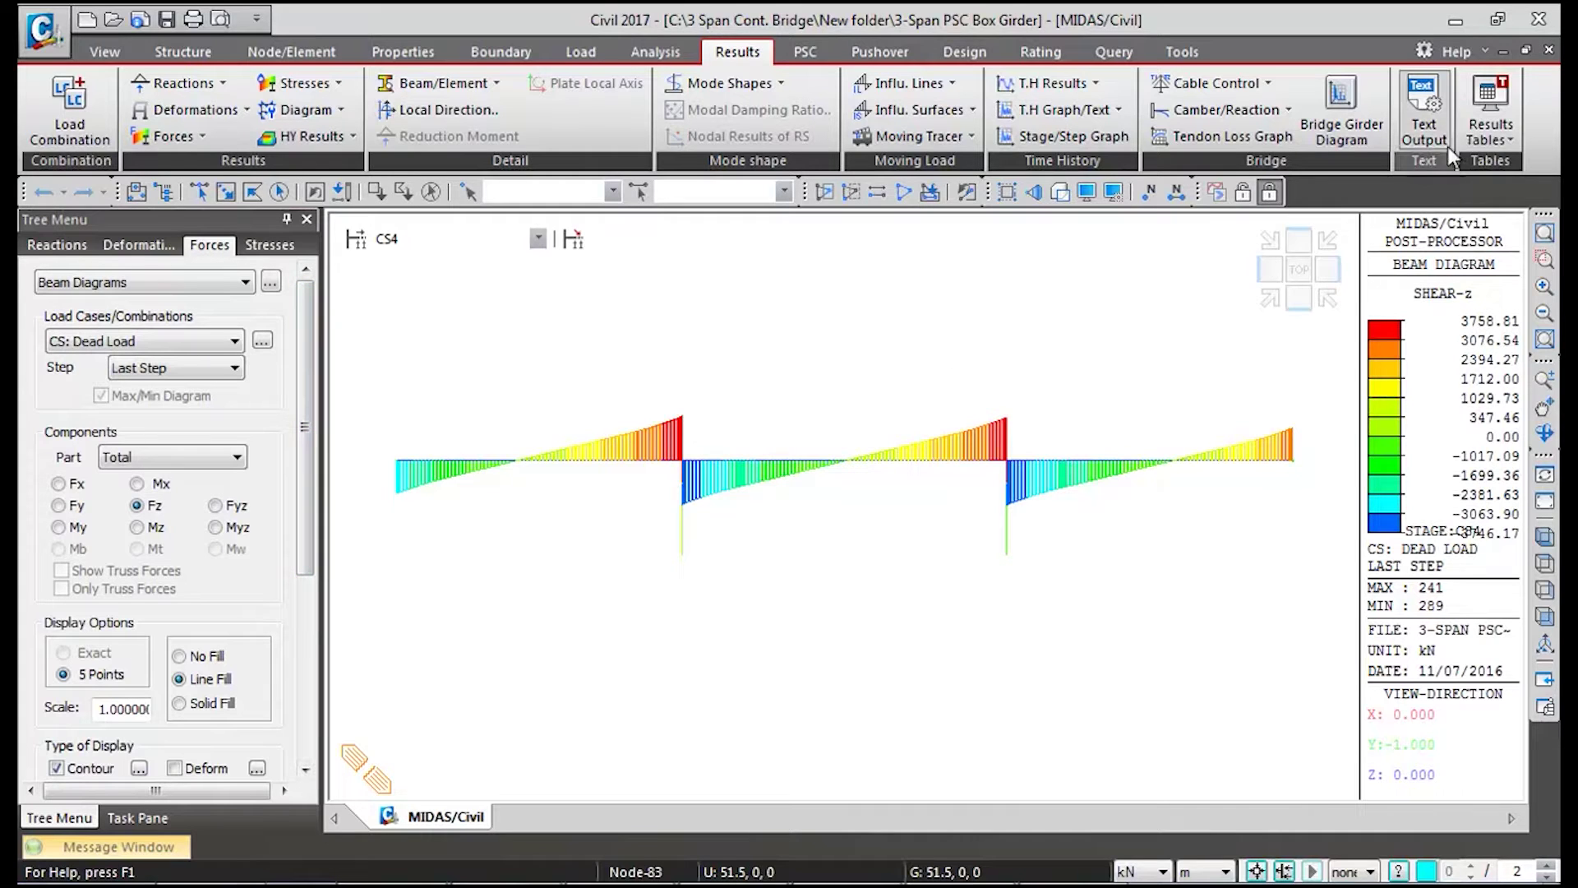
# Open the Tendon Loss table for tendon group A1L at stage CS1
pyautogui.click(1492, 136)
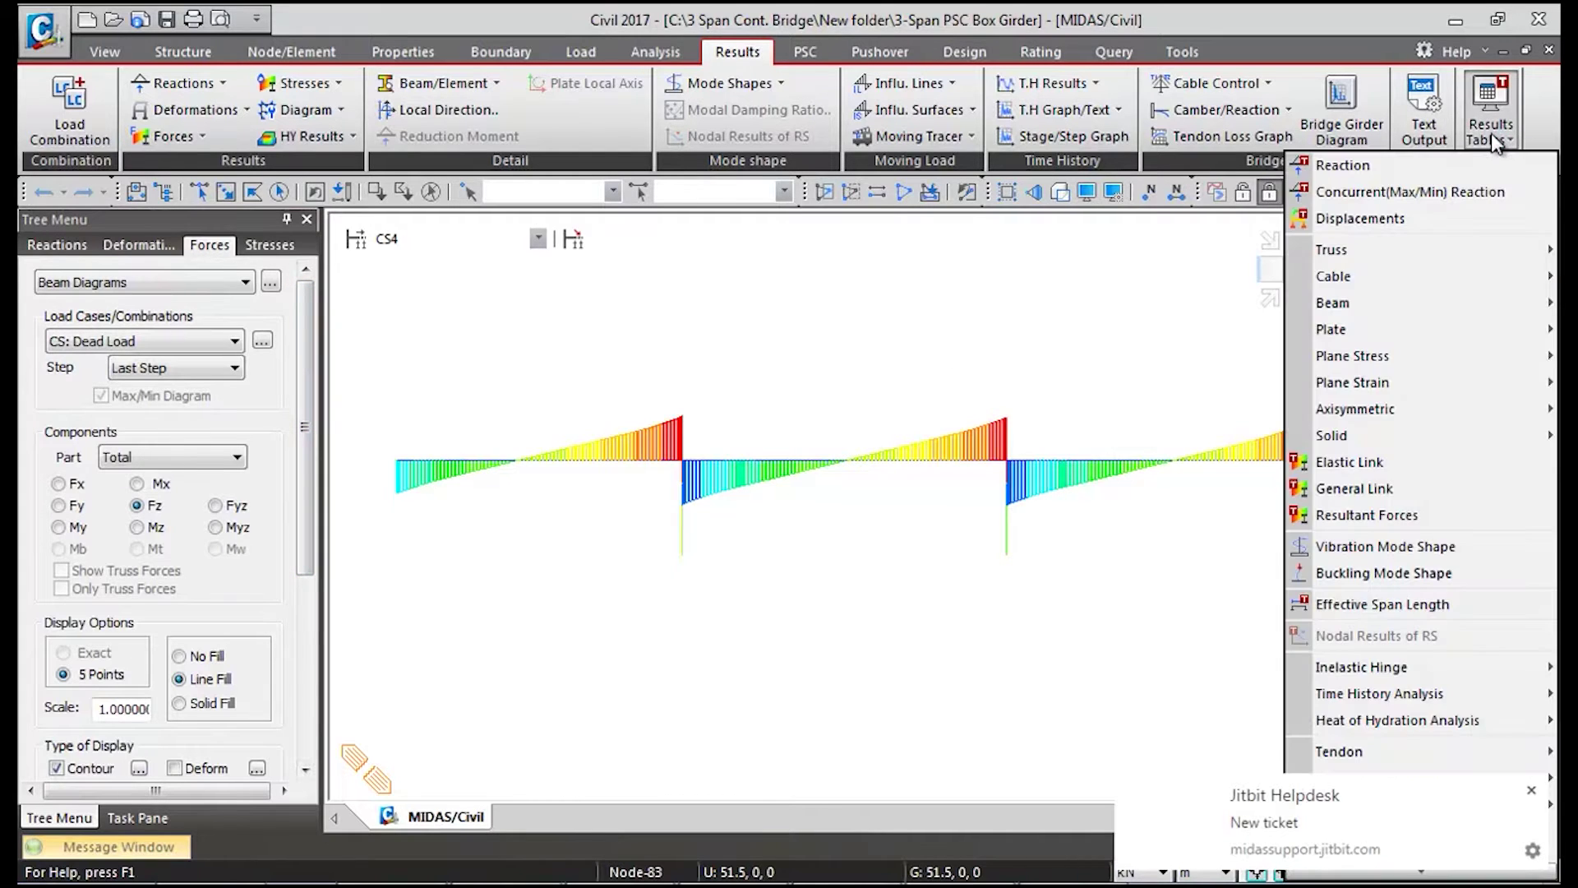
pyautogui.moveTo(1383, 749)
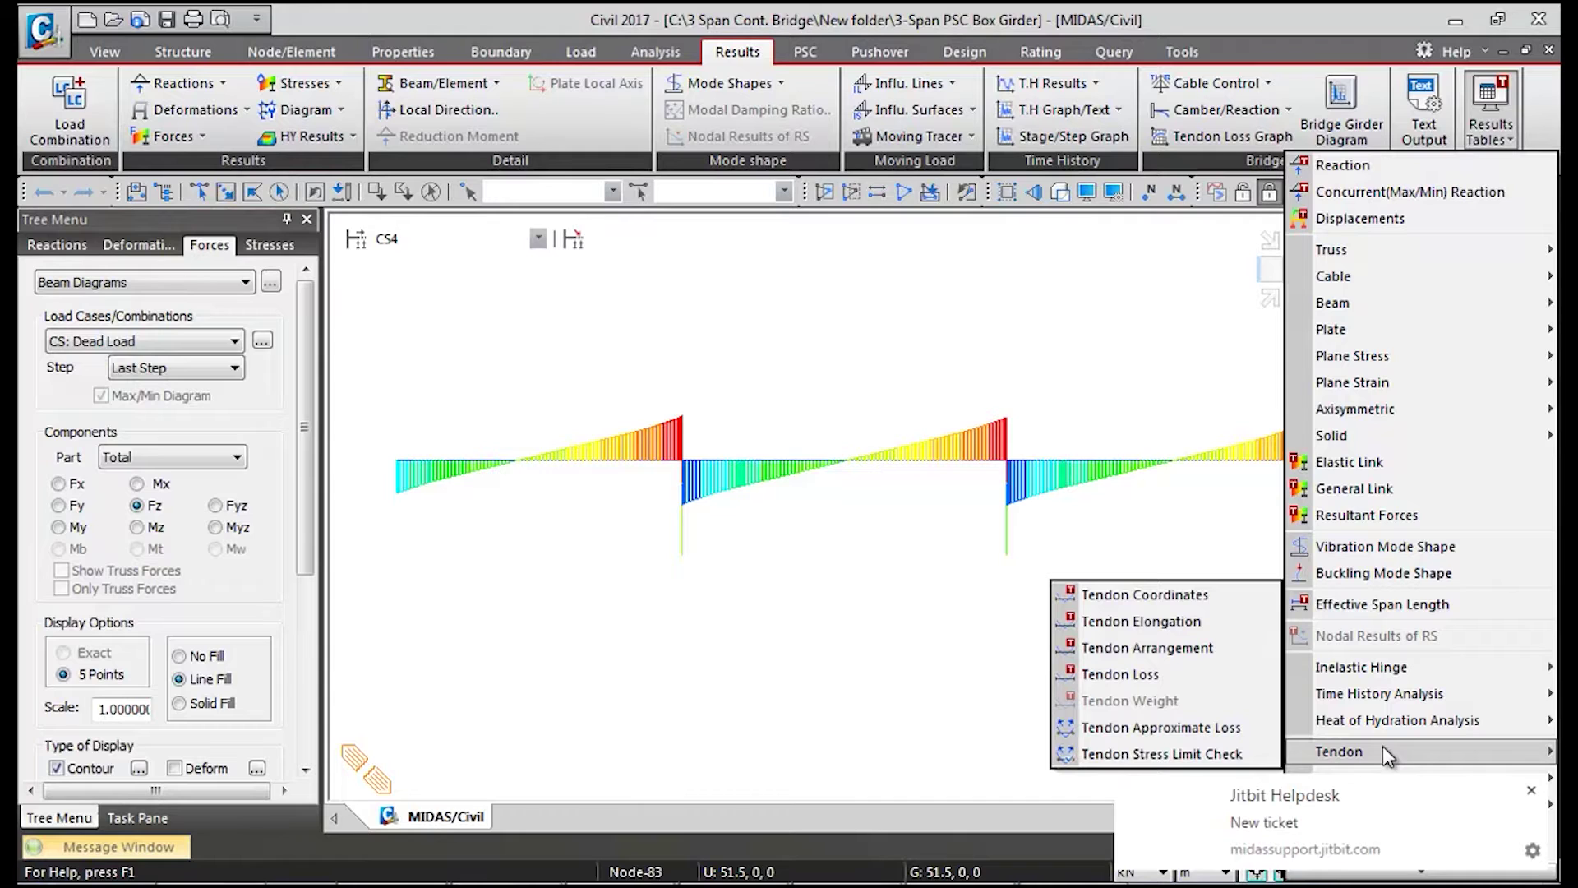
pyautogui.click(1134, 669)
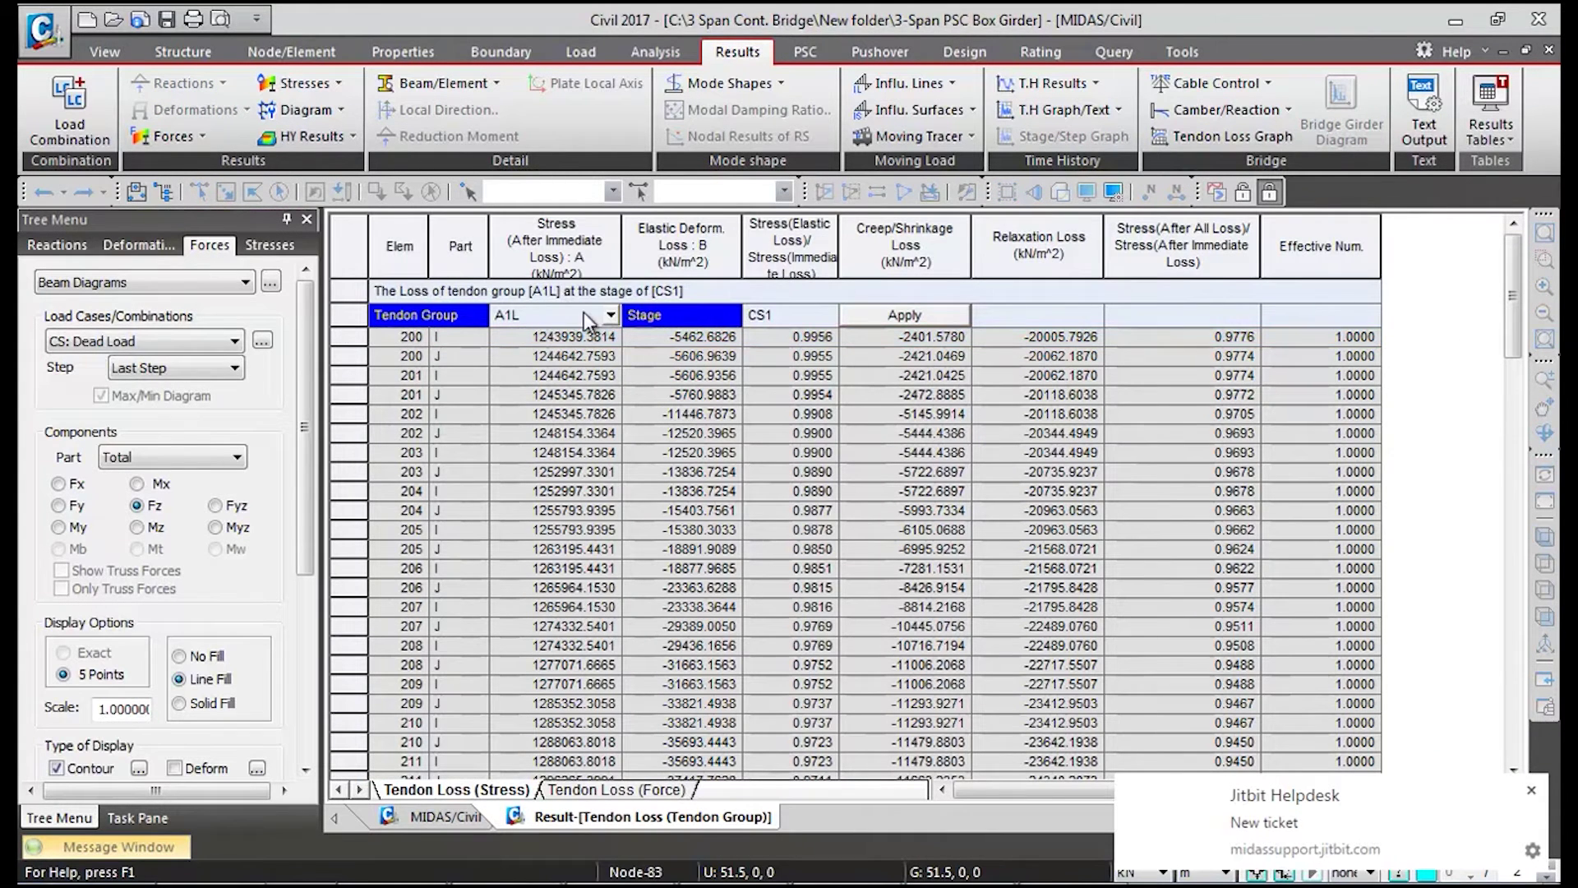
pyautogui.click(612, 315)
pyautogui.click(526, 335)
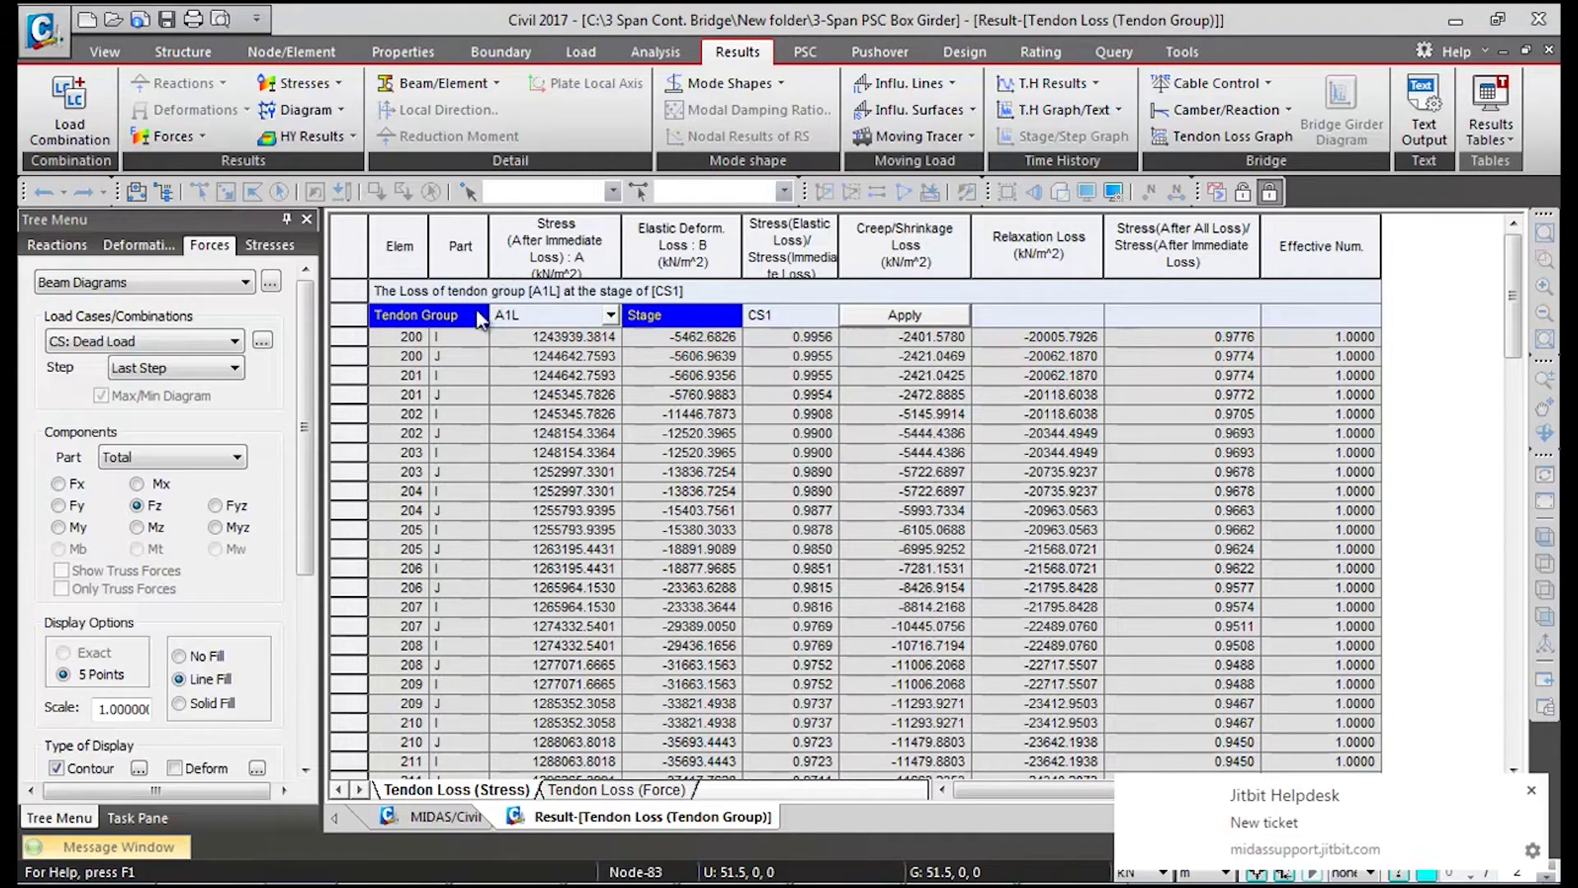
pyautogui.click(826, 317)
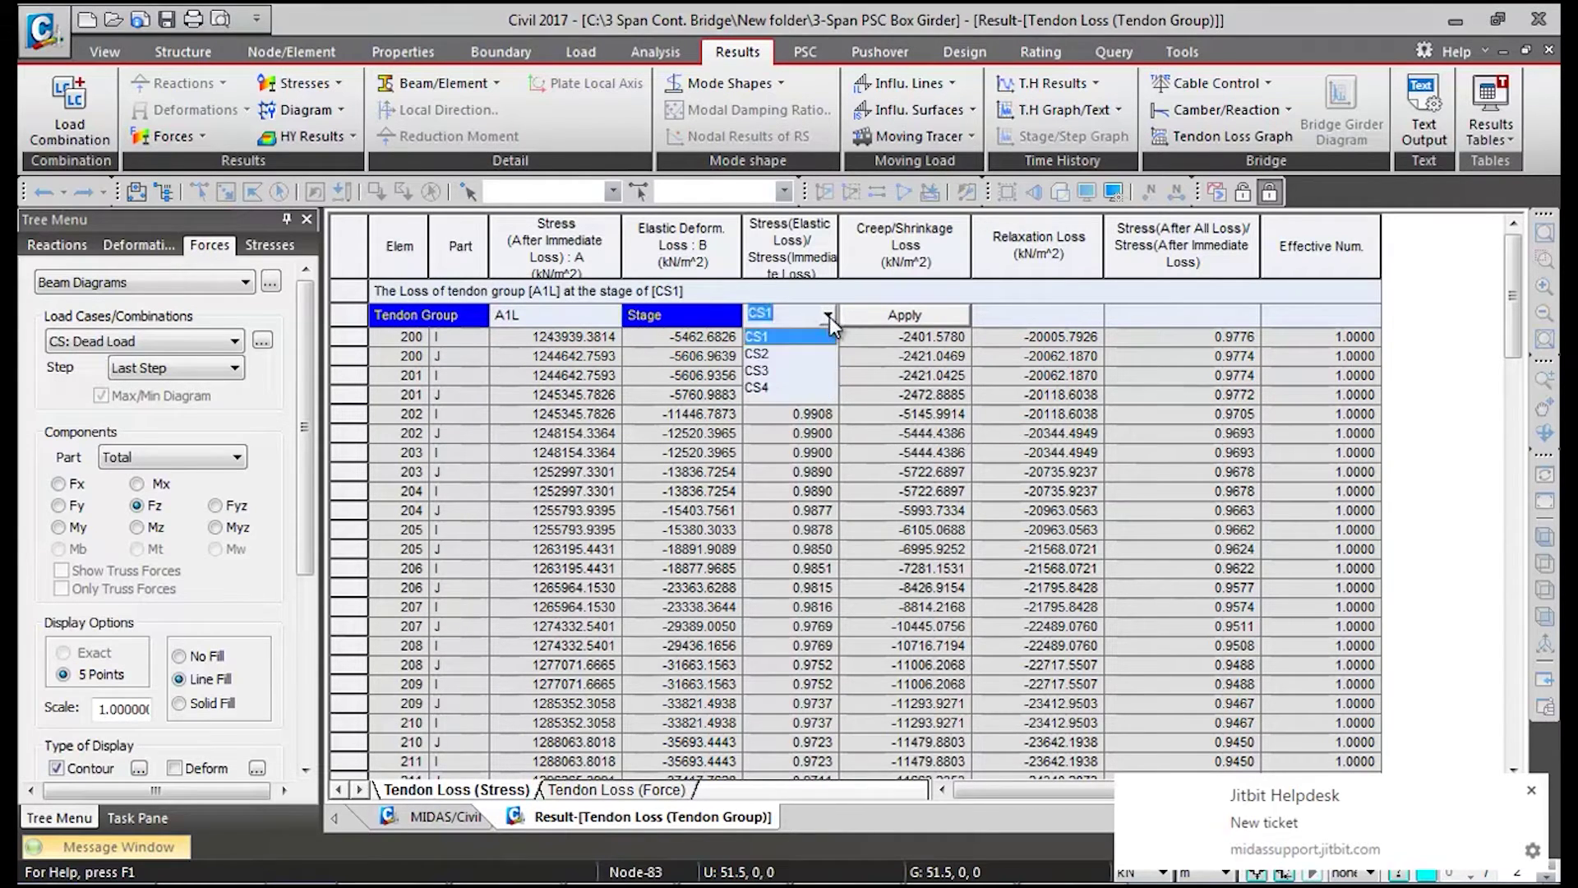
pyautogui.click(768, 336)
pyautogui.click(884, 316)
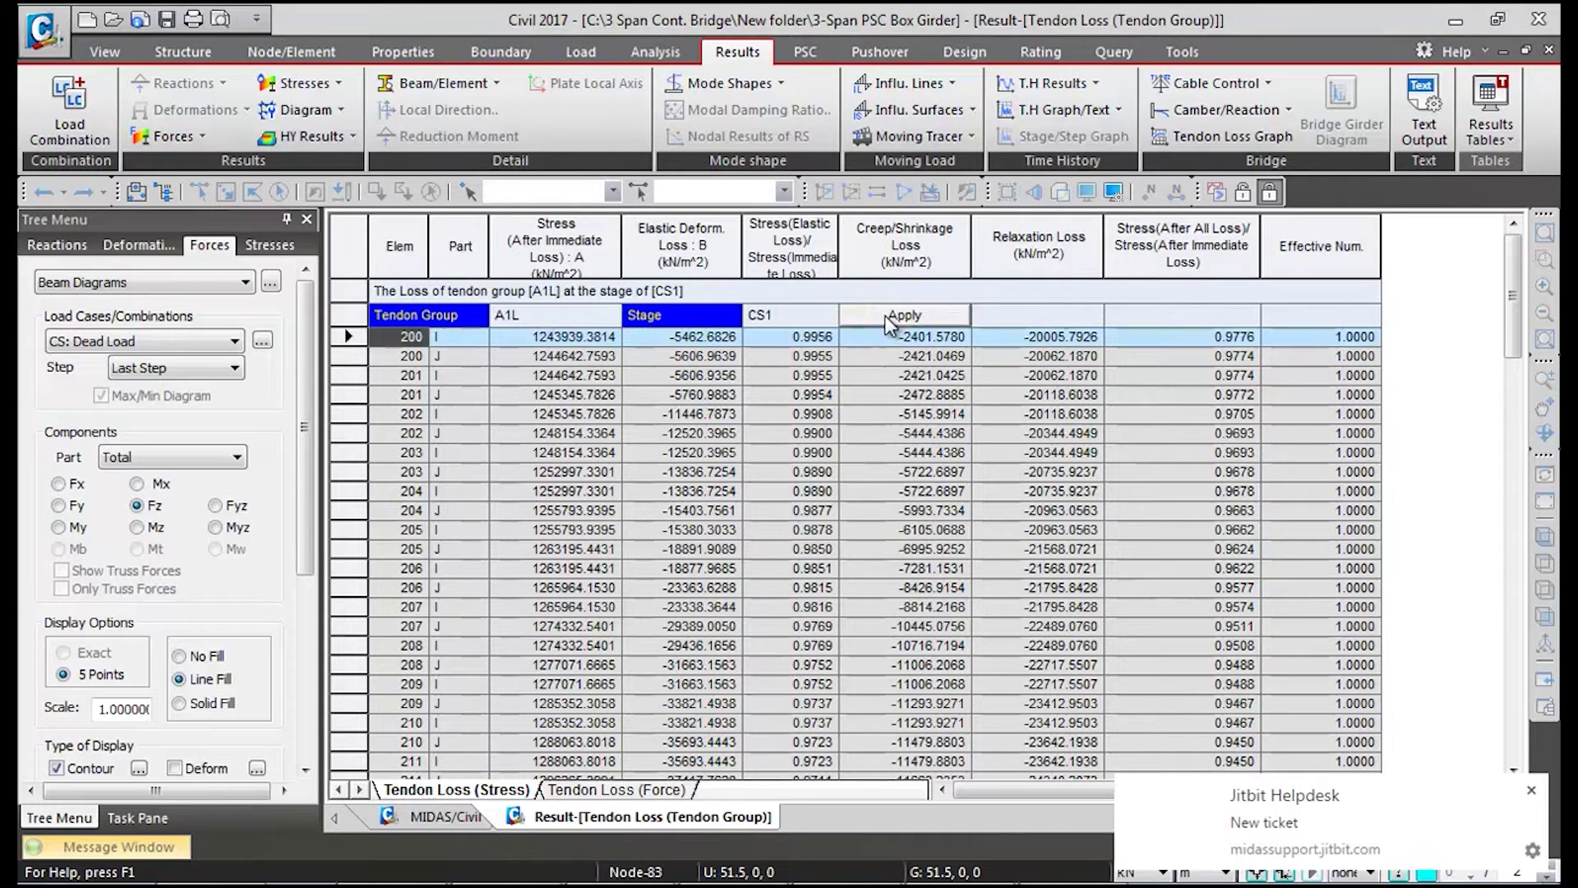
# Change the table units to N and mm
pyautogui.click(559, 222)
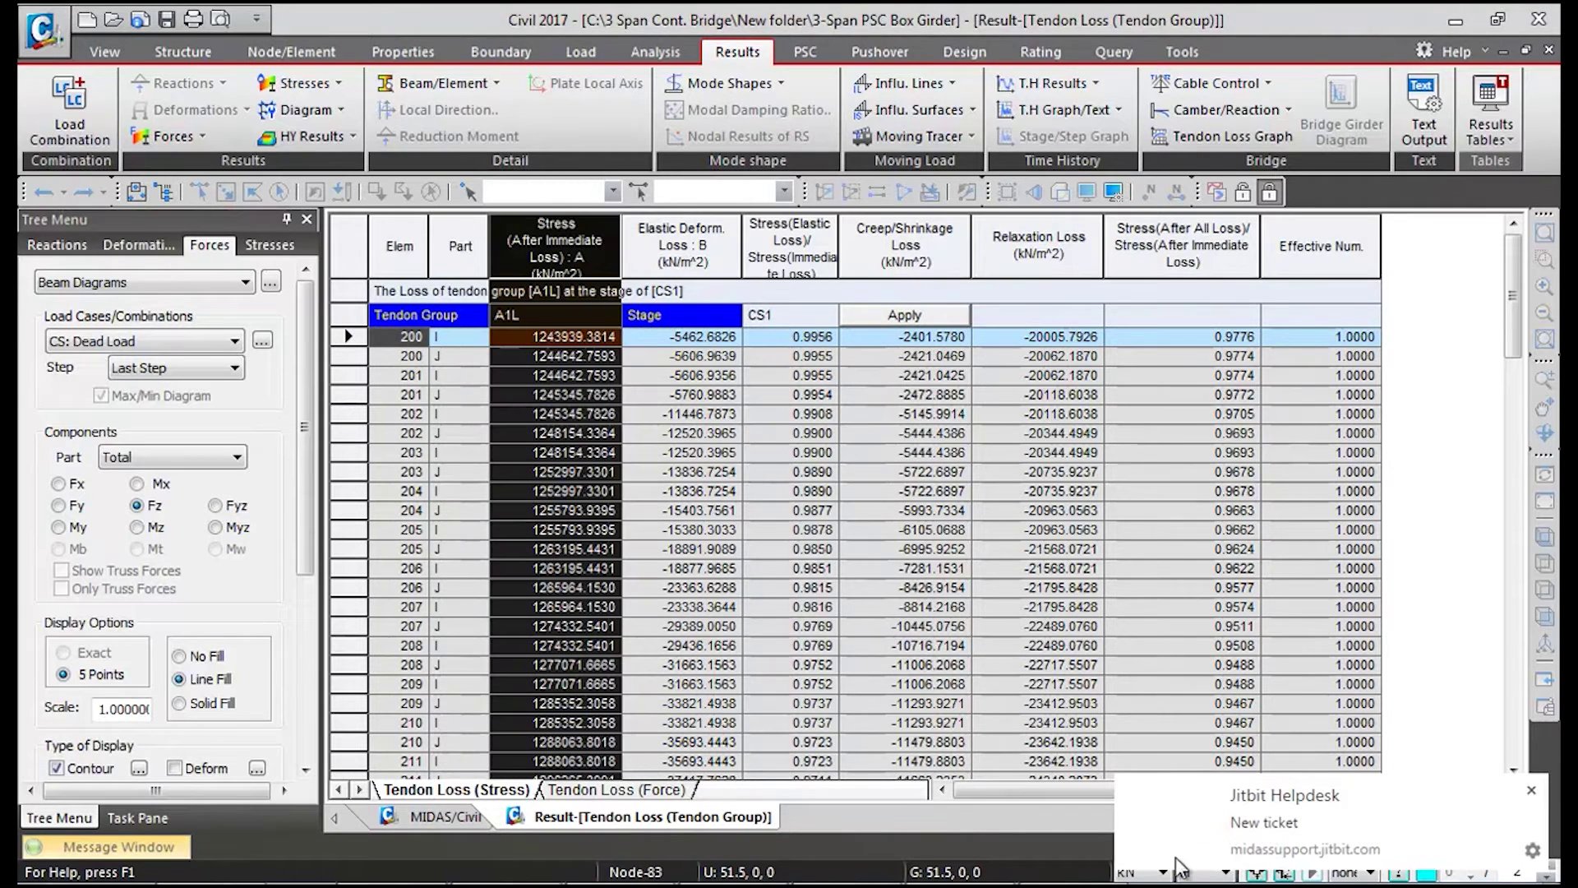
pyautogui.click(1531, 790)
pyautogui.click(1155, 871)
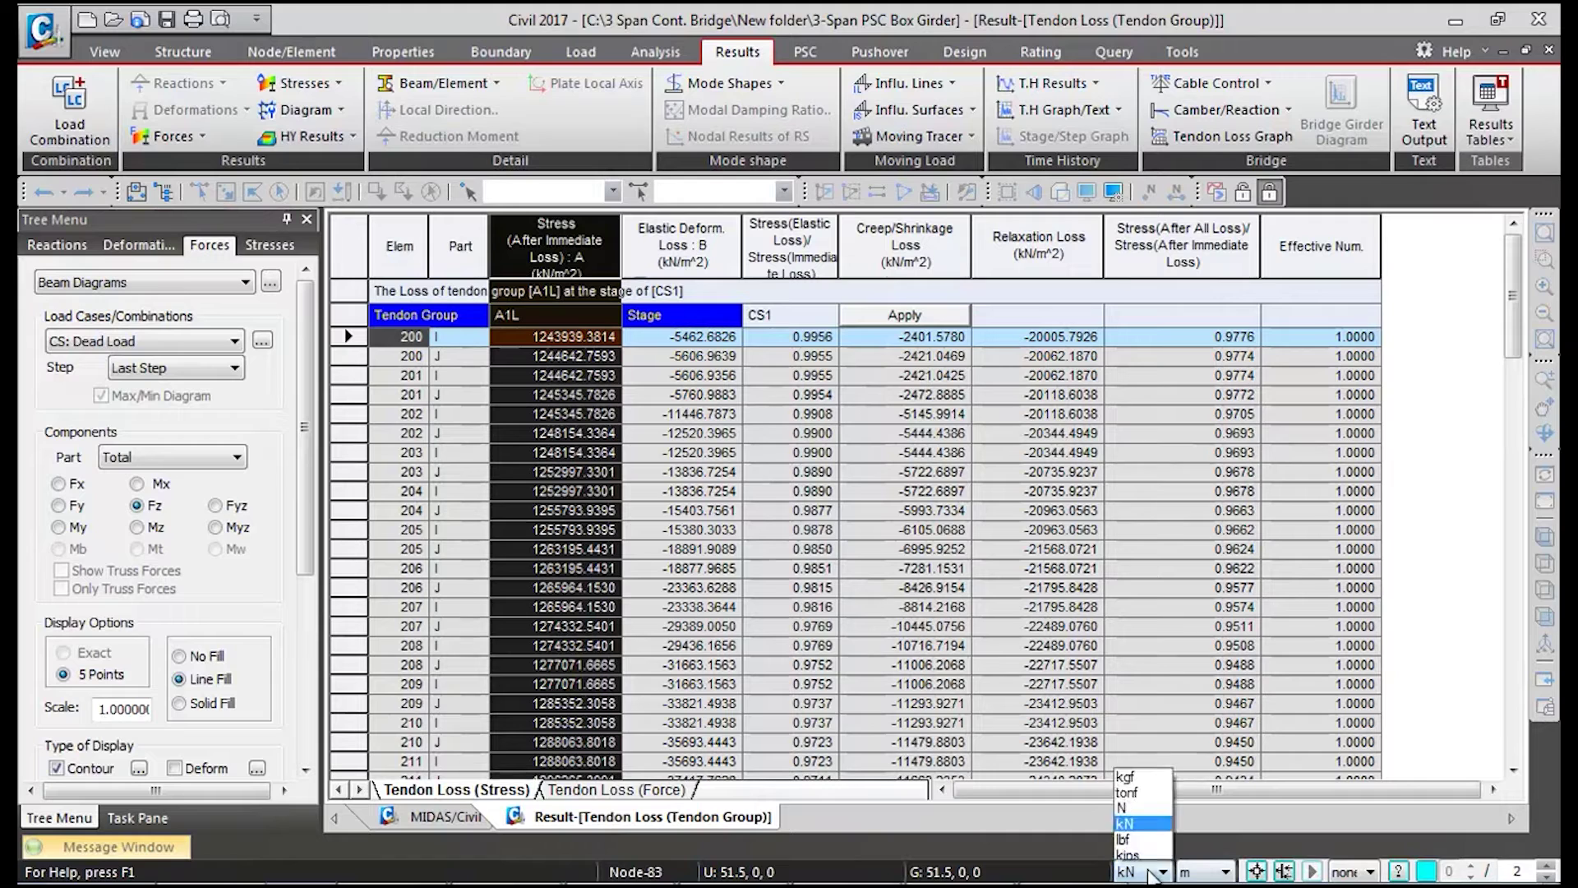
pyautogui.click(1143, 803)
pyautogui.click(1202, 871)
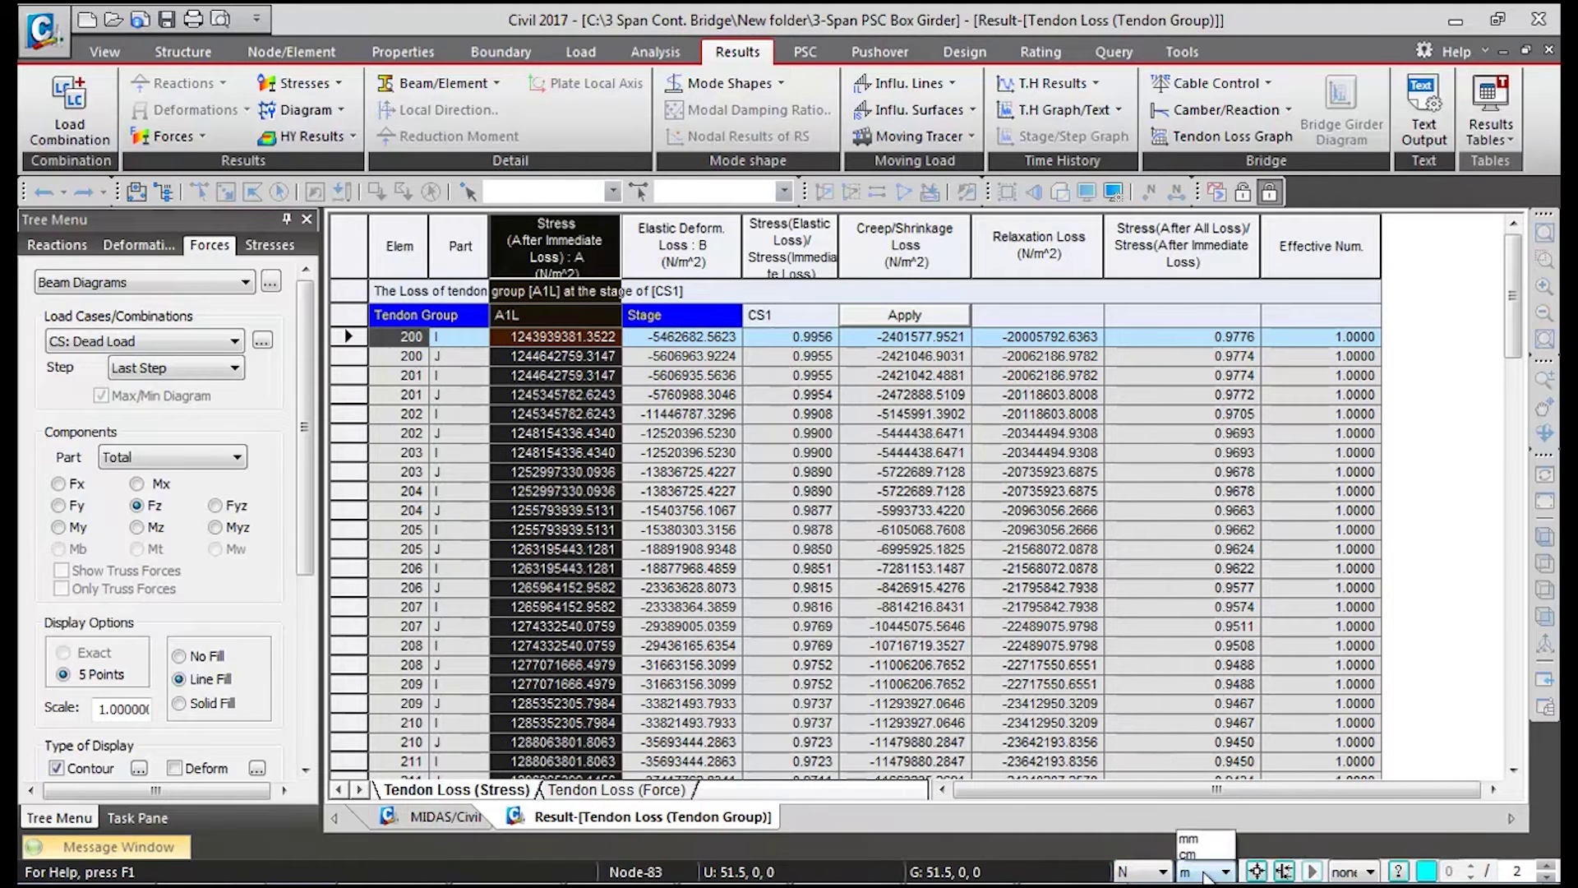
pyautogui.click(1196, 809)
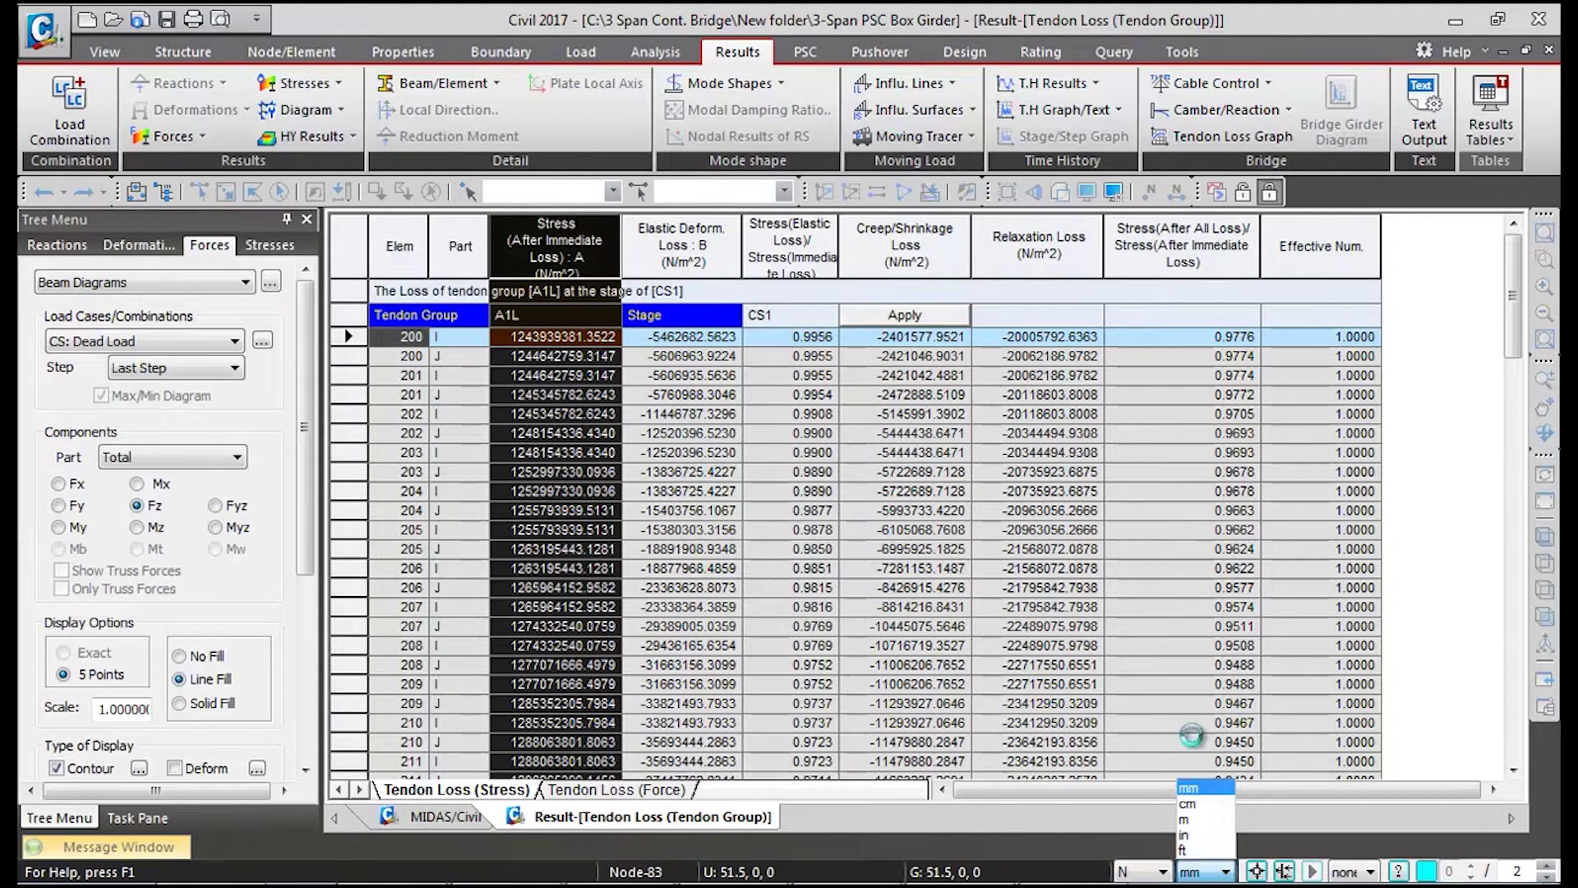
# Switch the tendon loss table to stage CS4 and review the Stress to Relaxation Loss columns
pyautogui.click(585, 394)
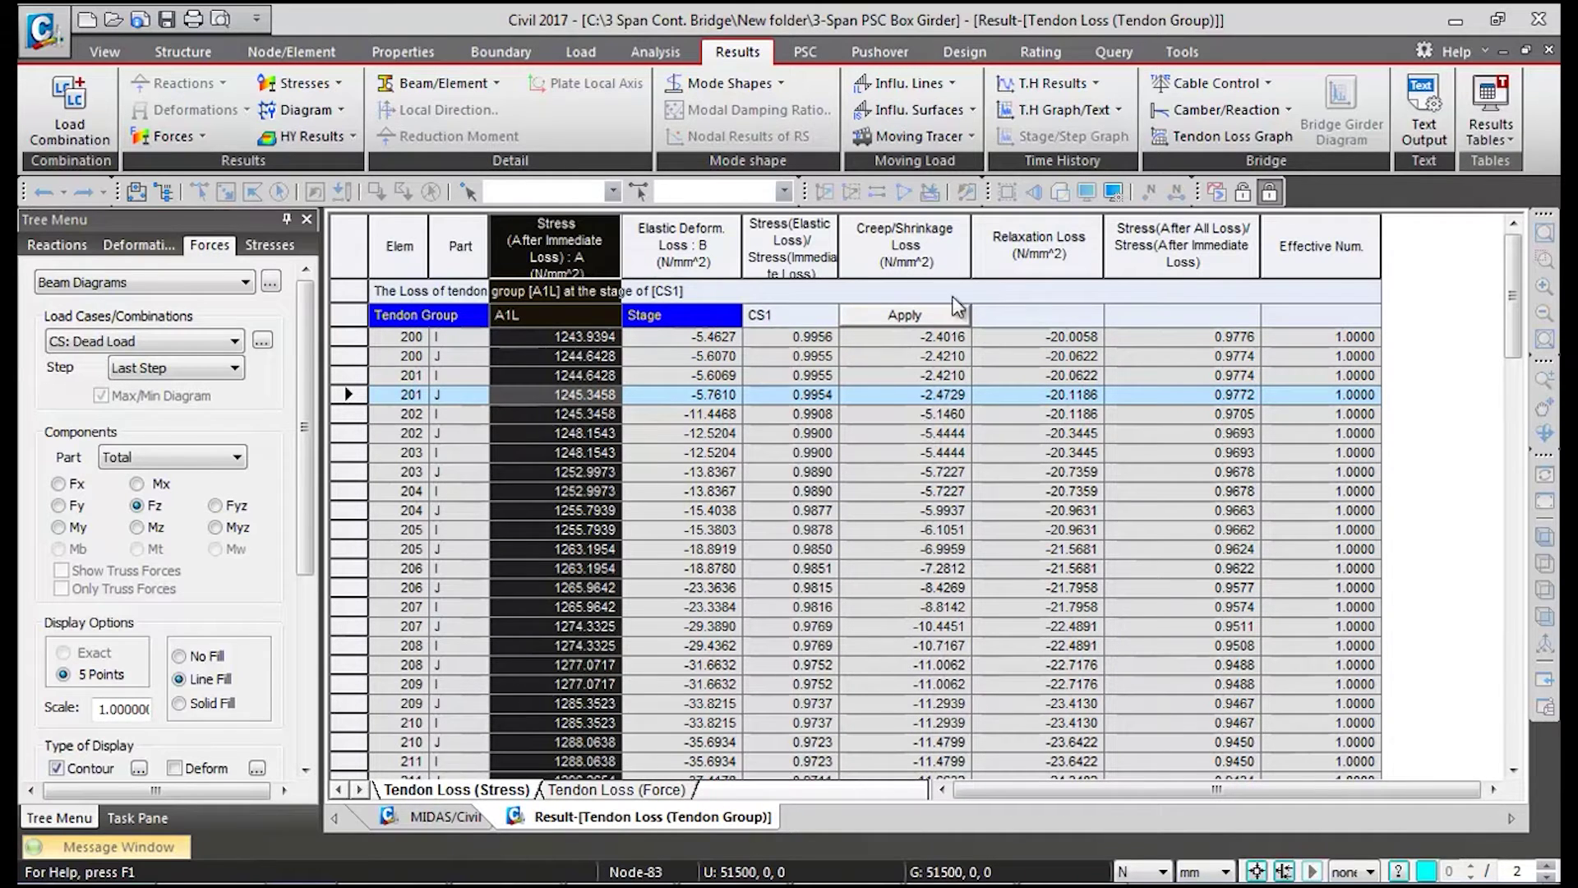
pyautogui.click(896, 237)
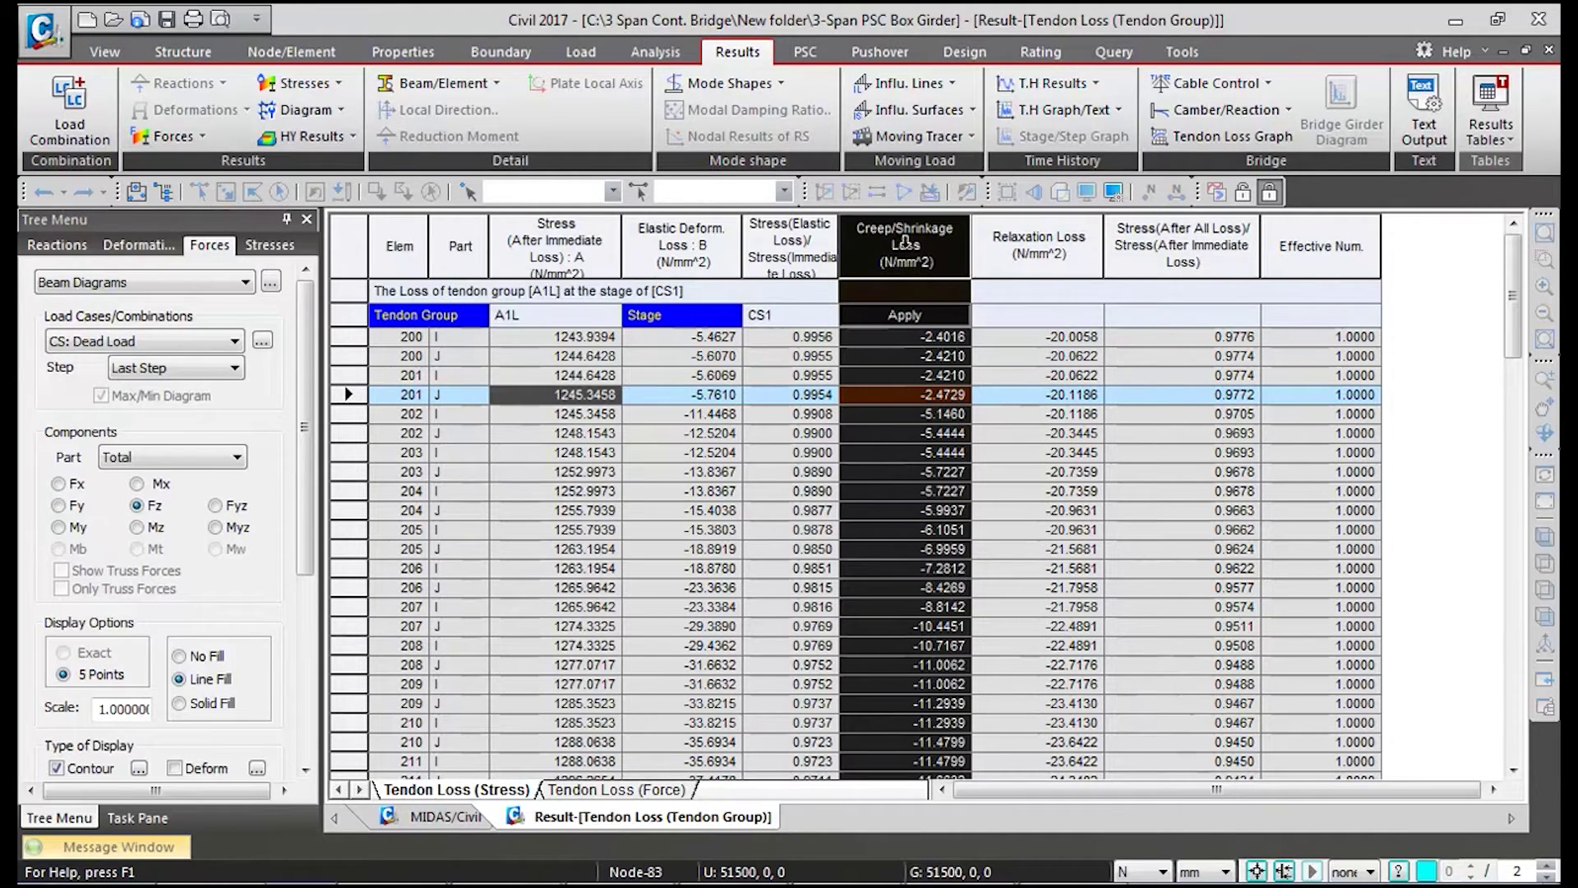
pyautogui.click(1035, 255)
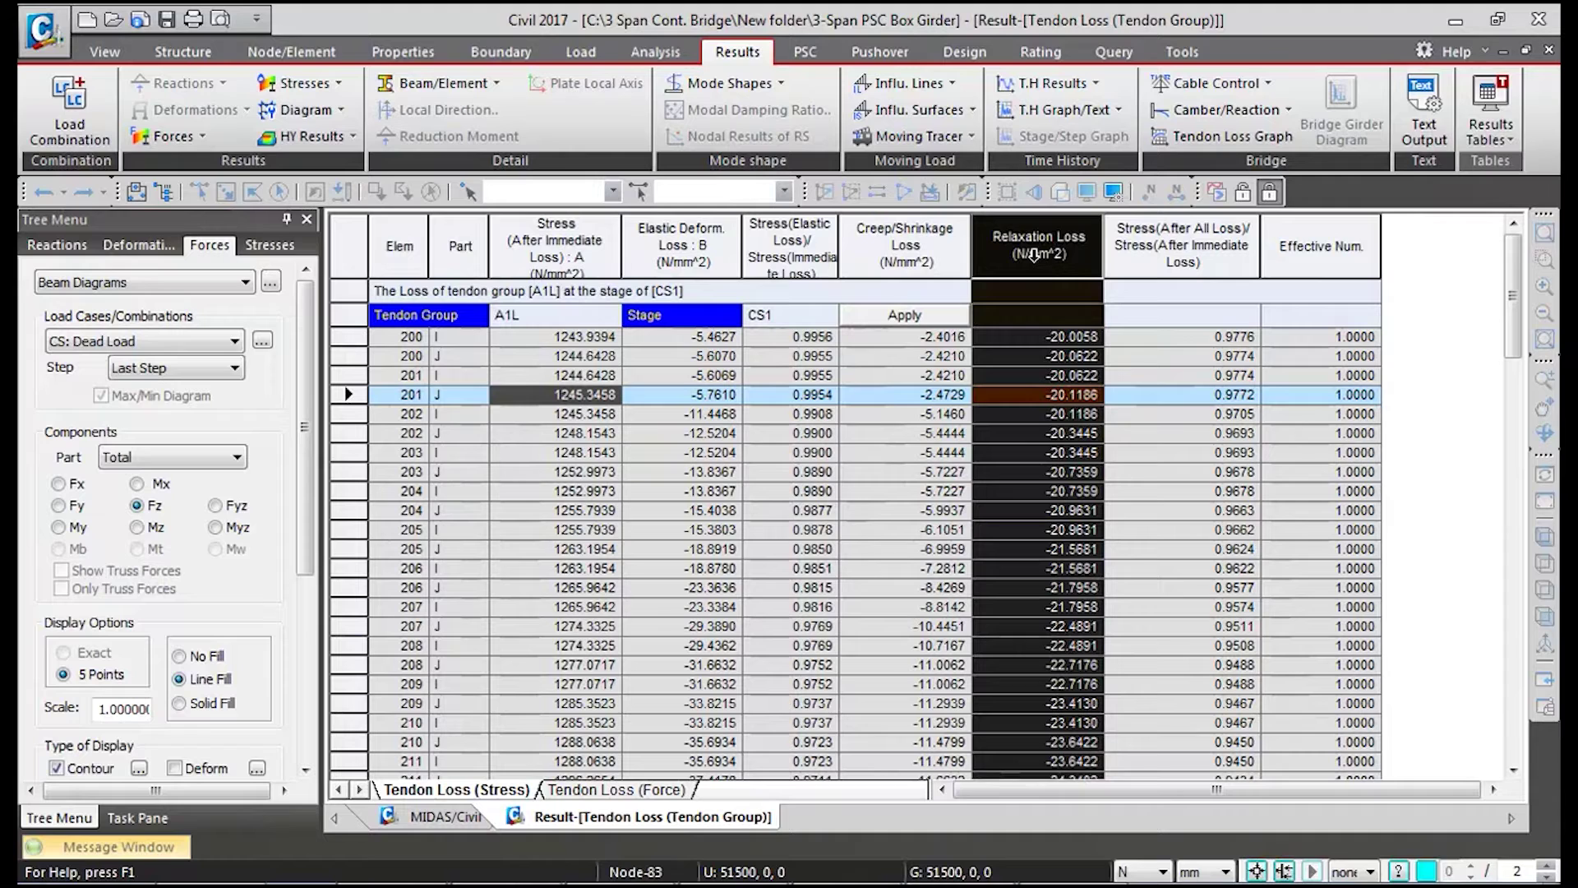
pyautogui.click(828, 312)
pyautogui.click(773, 392)
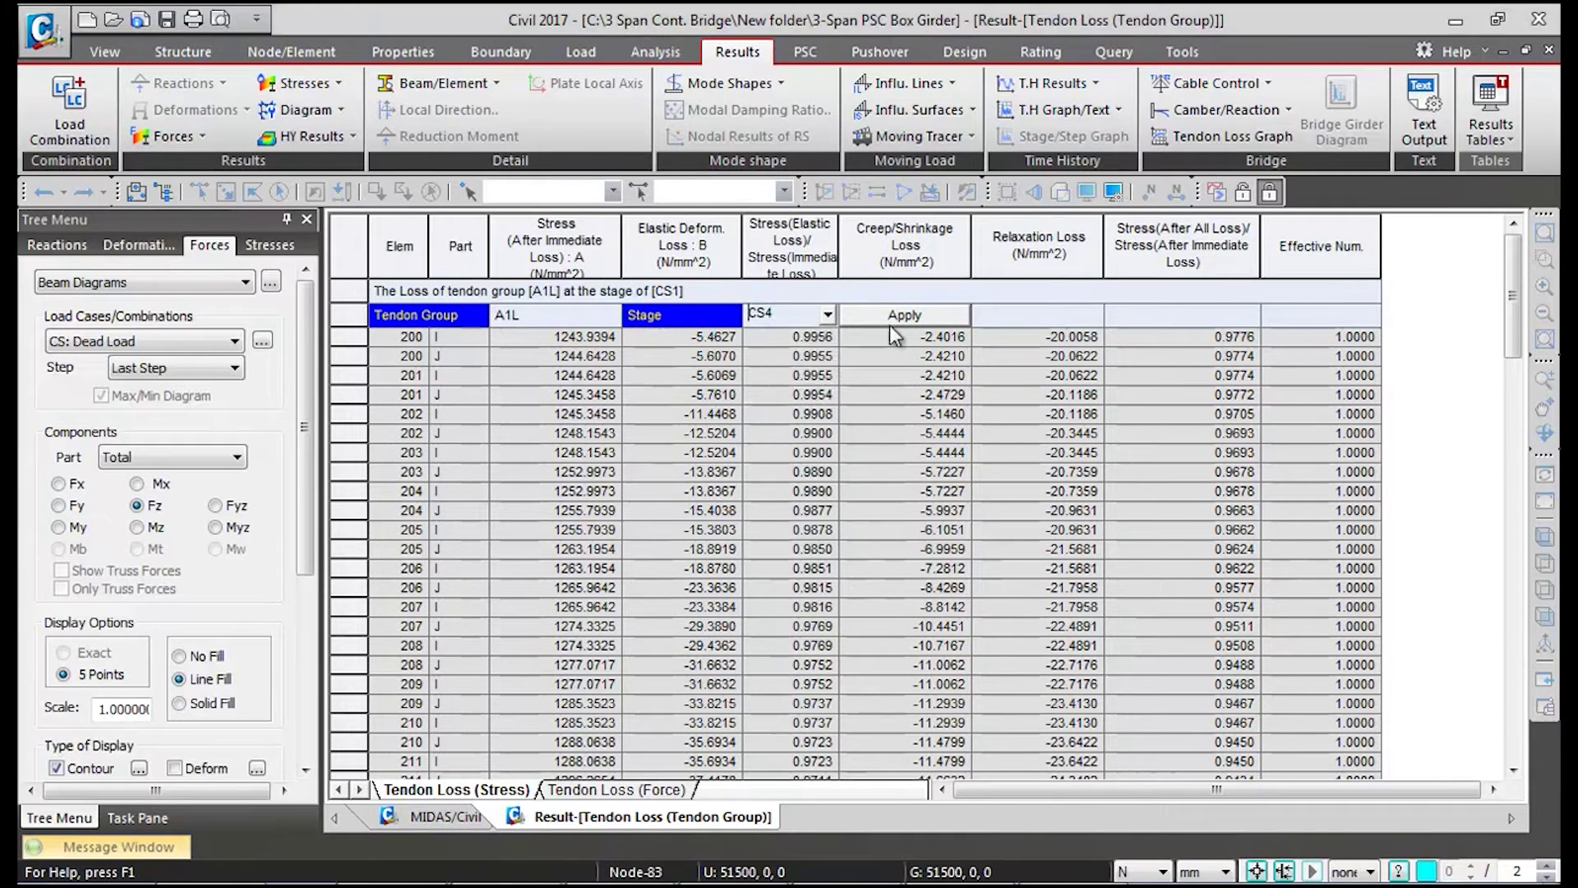
pyautogui.click(912, 314)
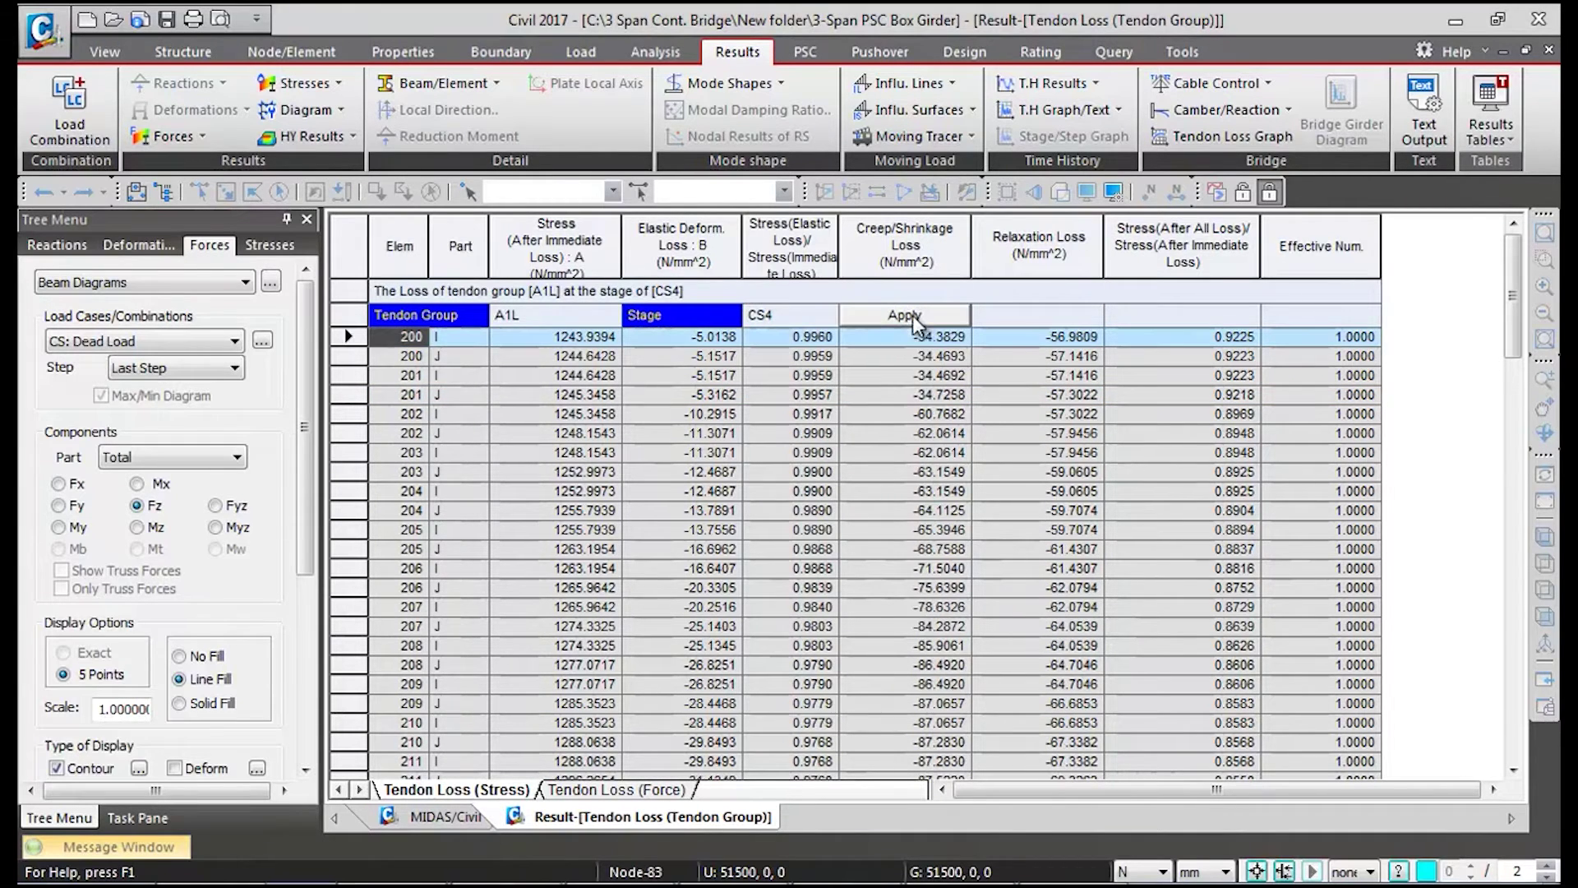
pyautogui.click(1042, 246)
pyautogui.moveTo(541, 233); pyautogui.dragTo(1016, 256)
pyautogui.click(1044, 430)
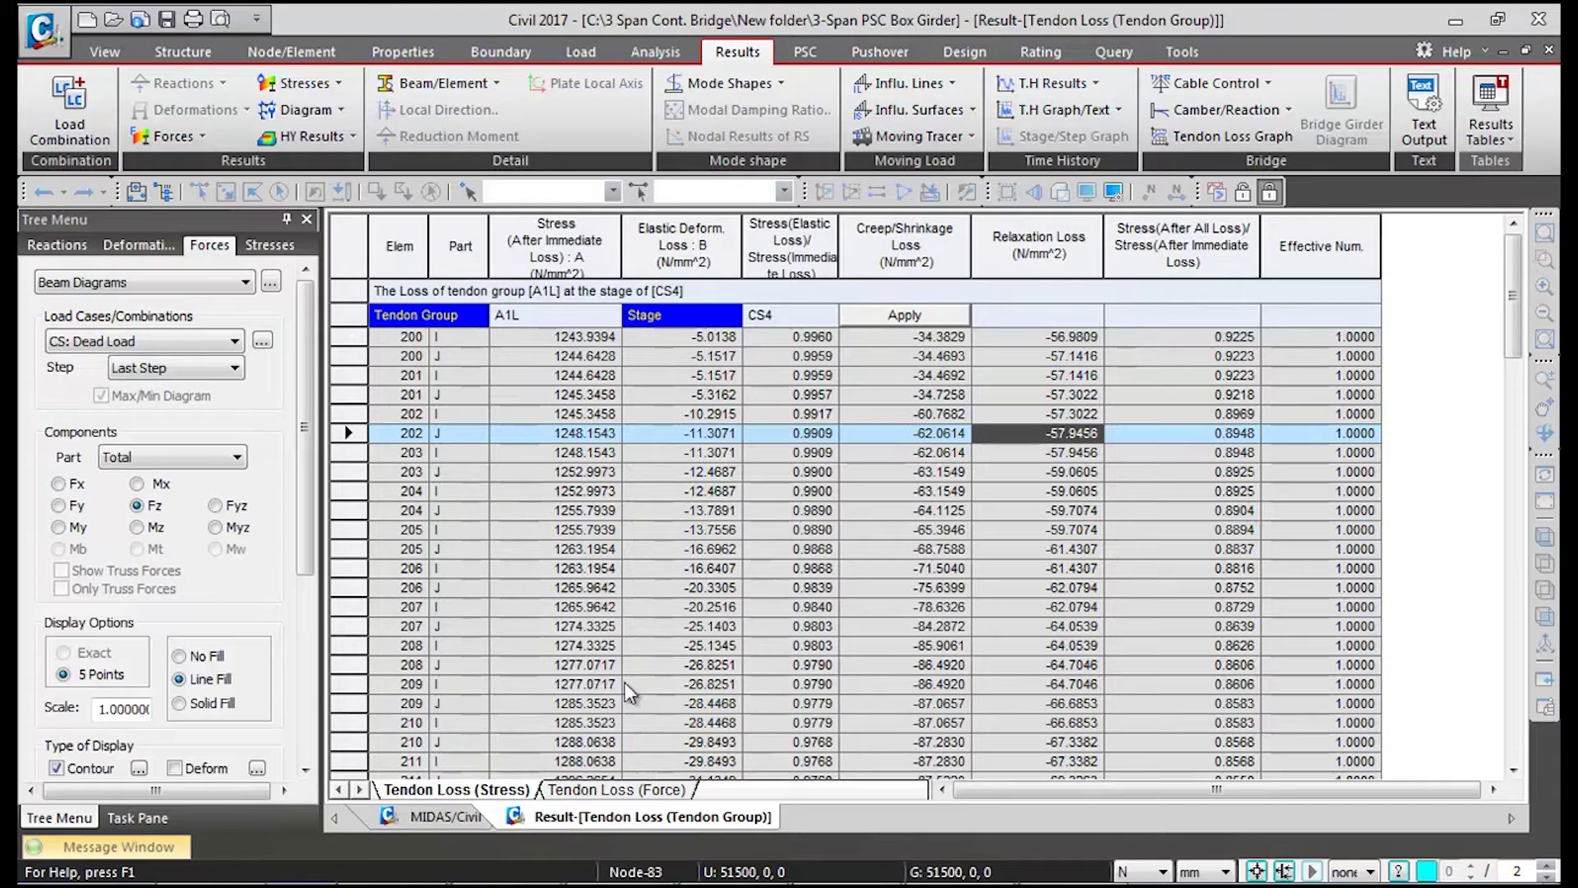
pyautogui.rightClick(713, 820)
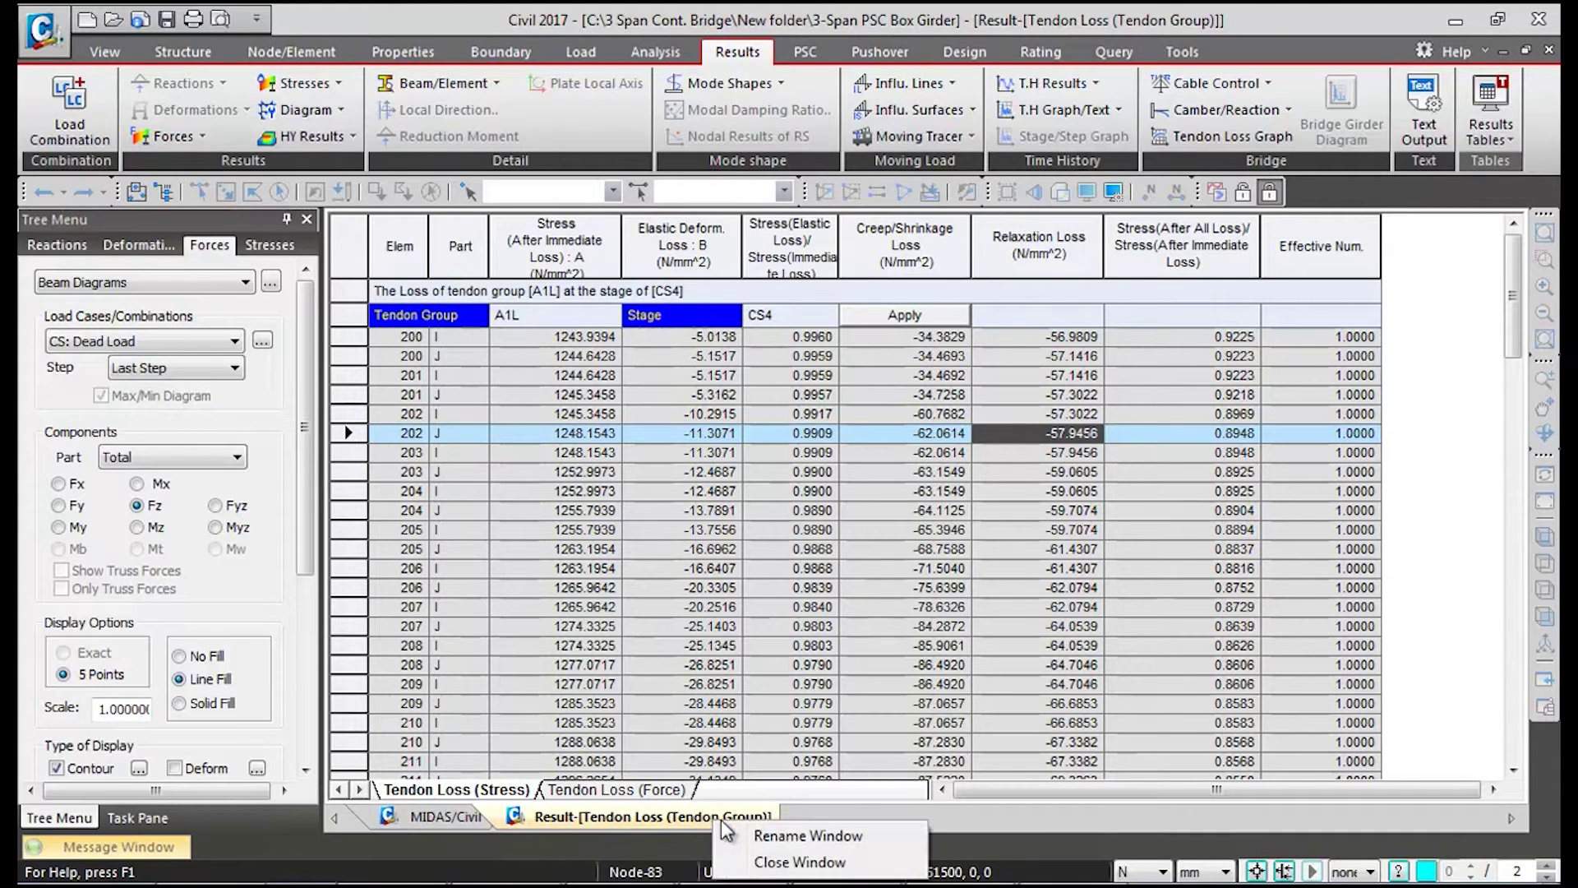
# Close the tendon loss table and bring up the Beam Stresses Diagram settings
pyautogui.click(762, 863)
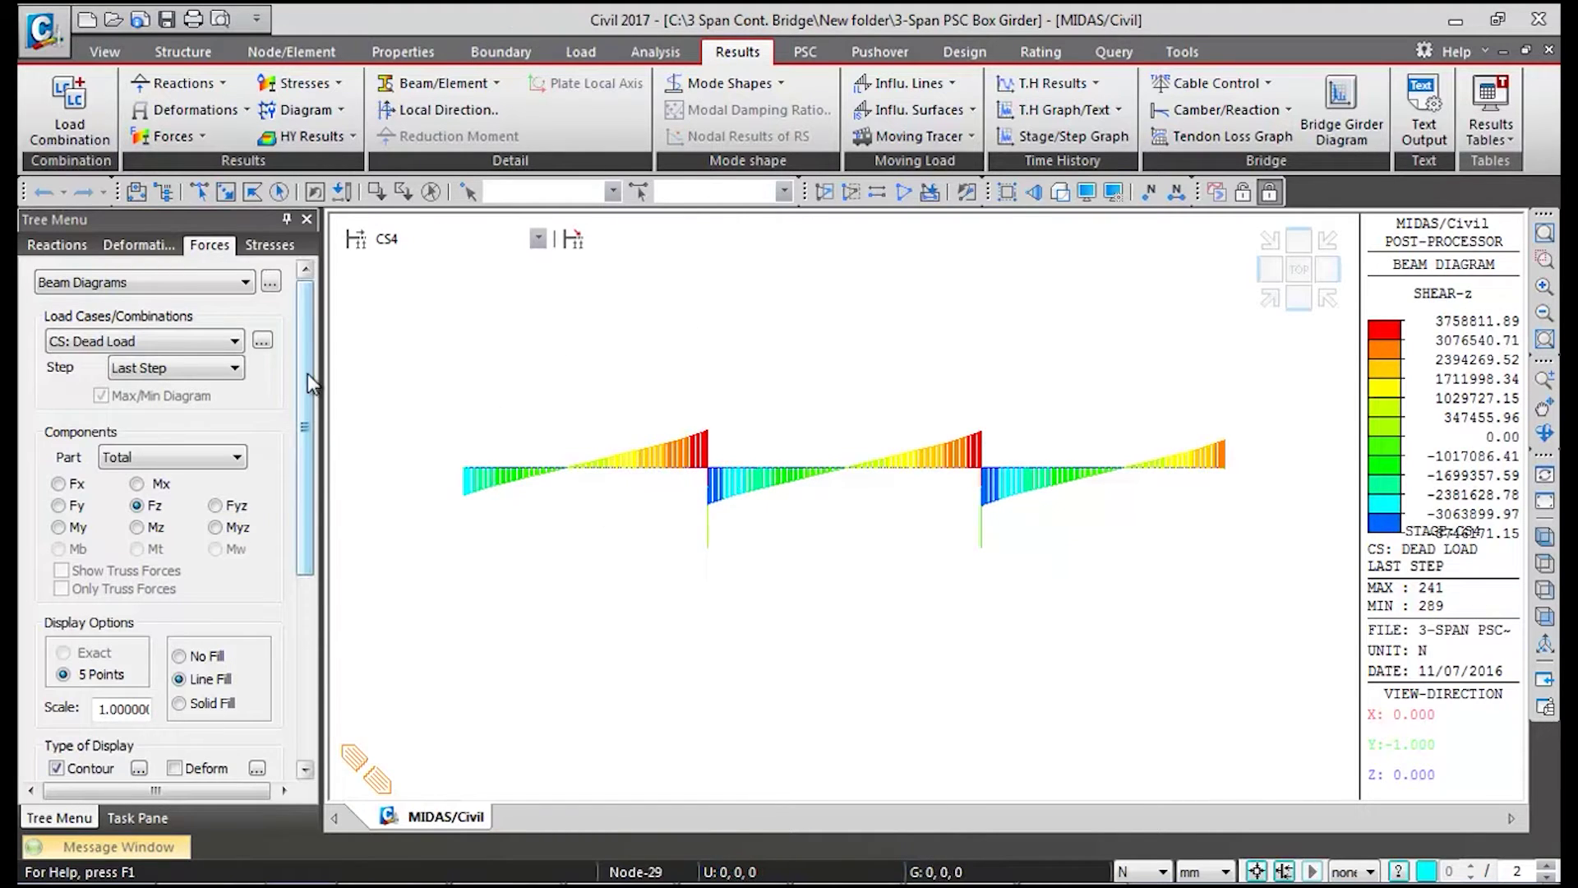
pyautogui.click(334, 84)
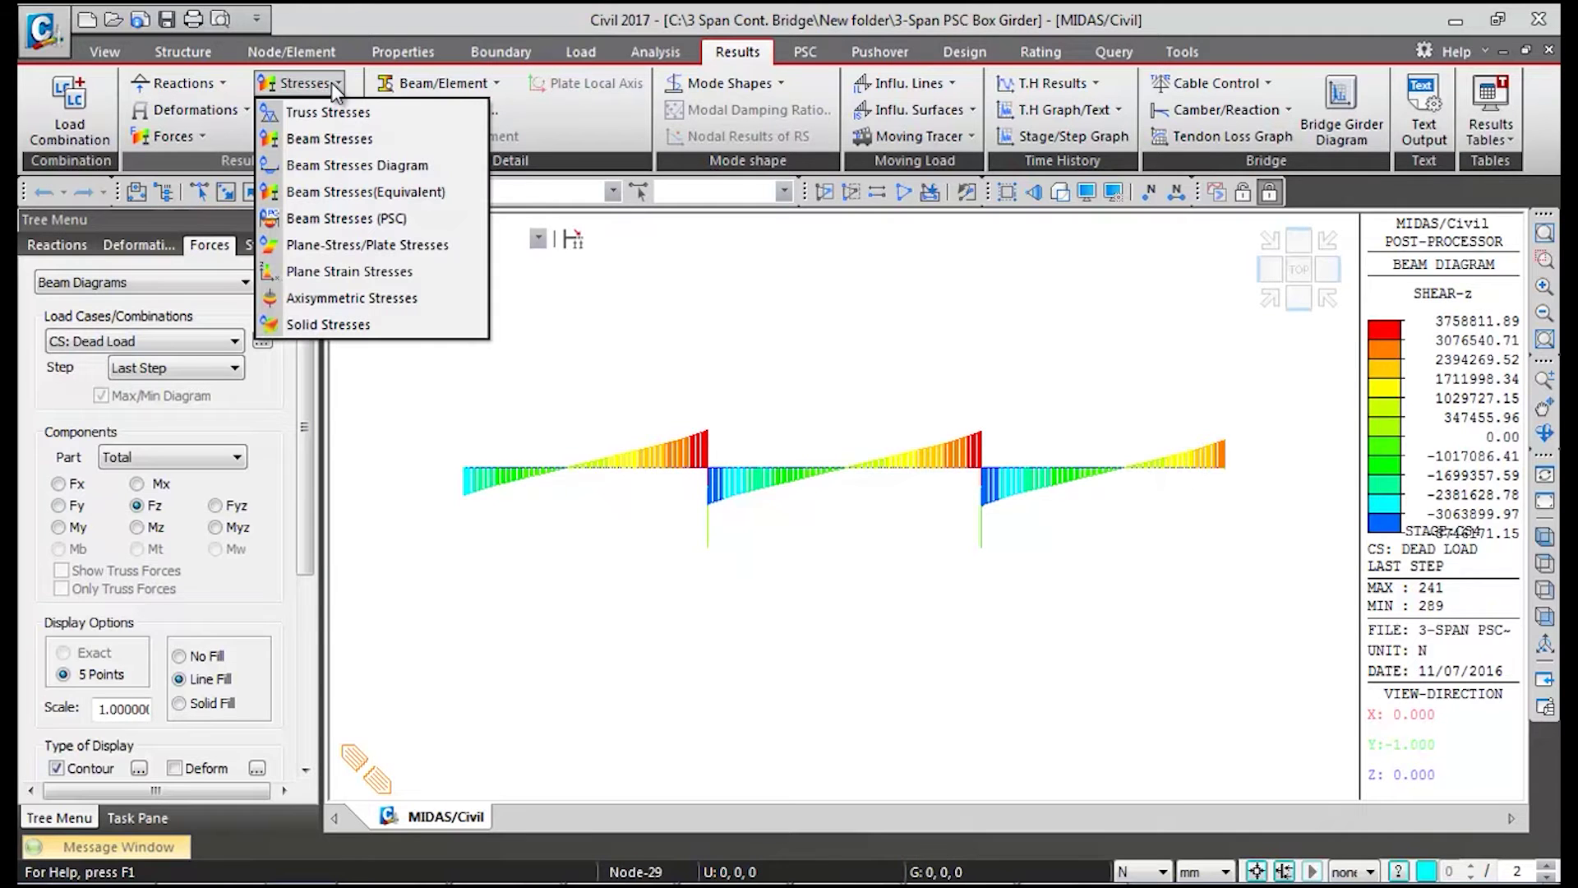
pyautogui.click(329, 168)
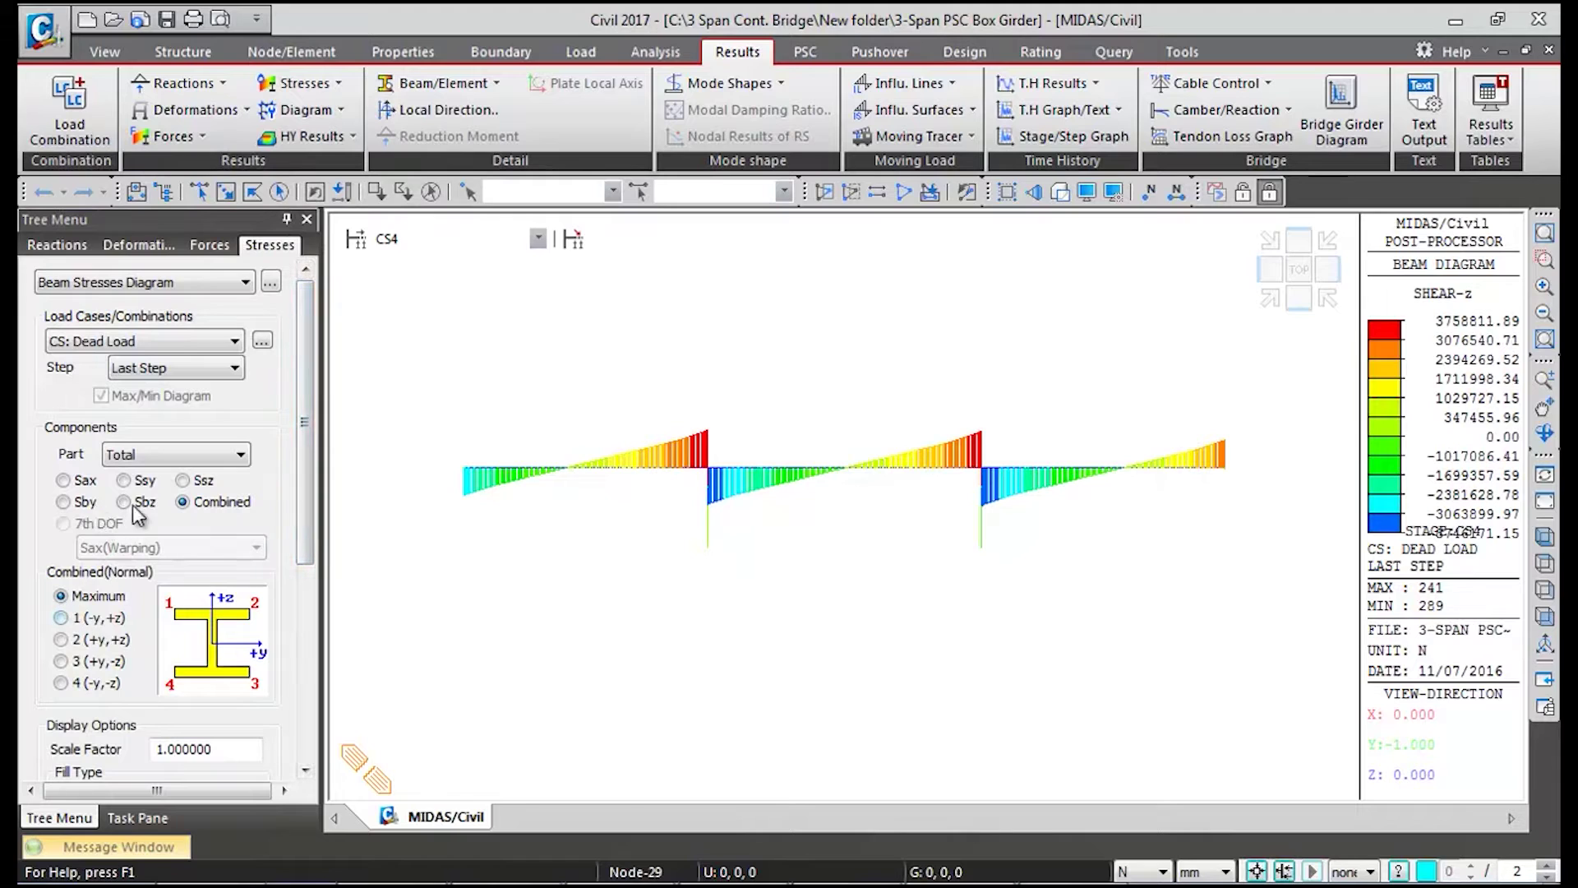
# Draw the CS: Summation beam stress at CS4 for Combined point 4 (-y,-z)
pyautogui.click(180, 341)
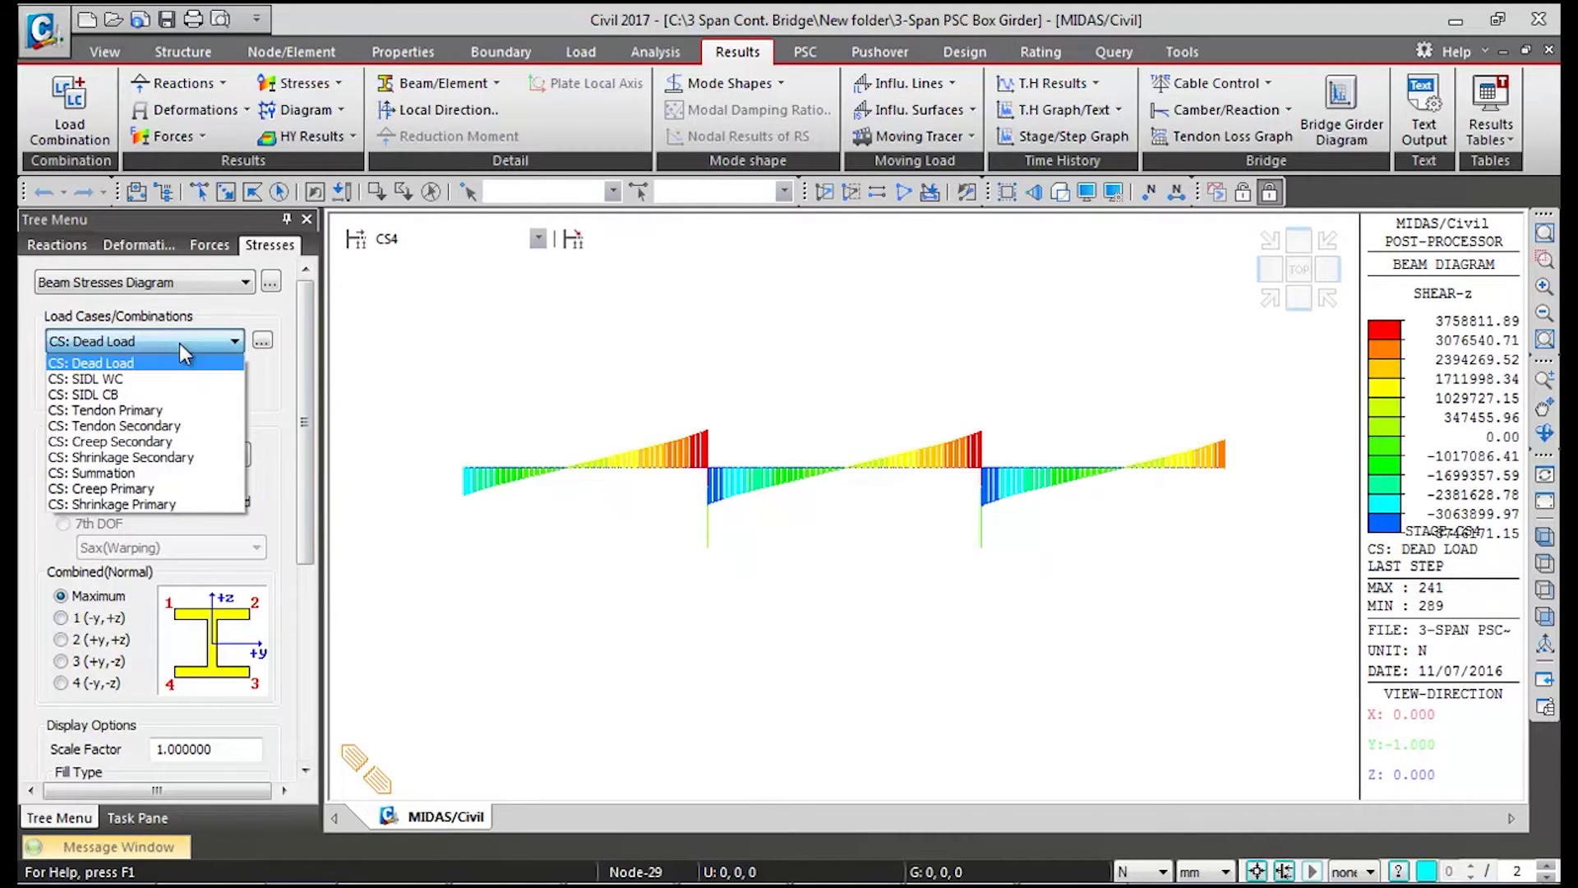
pyautogui.click(103, 473)
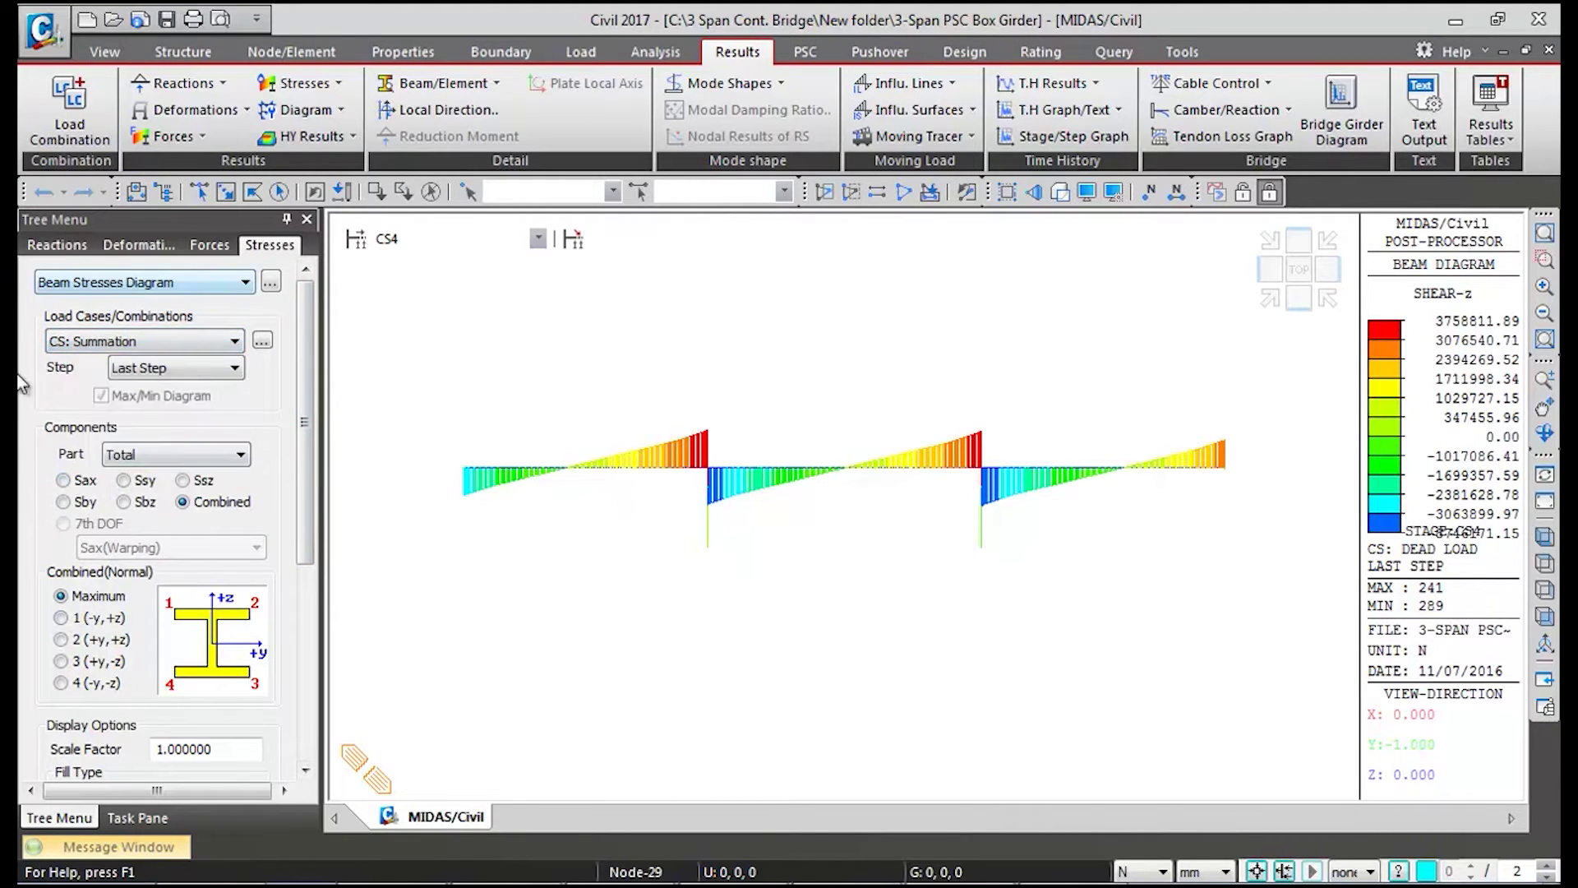
pyautogui.scroll(-3, 308, 337)
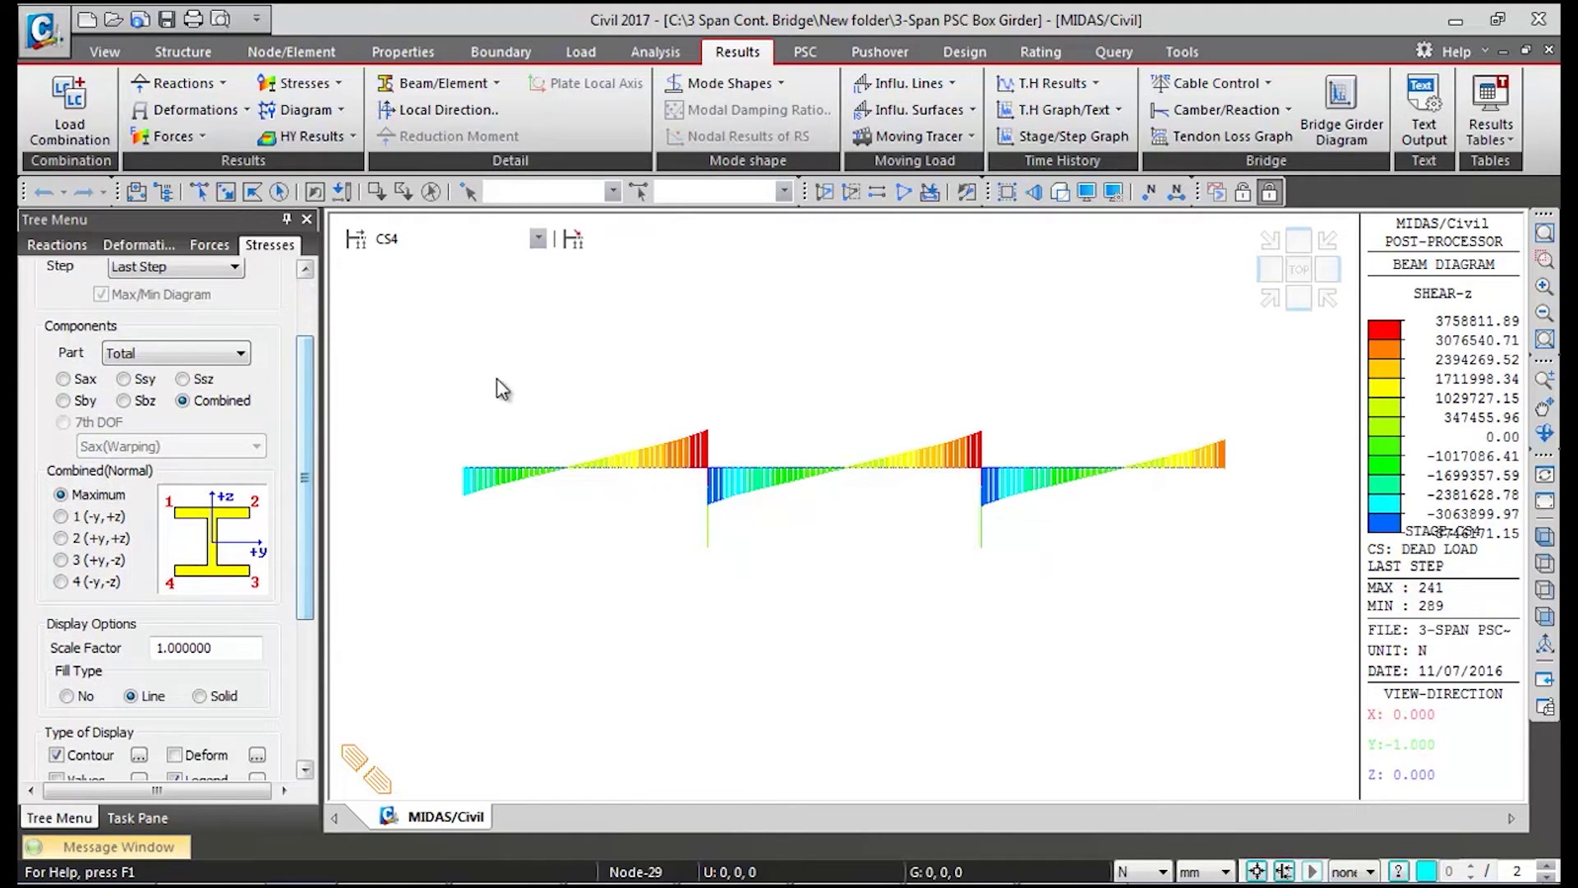
pyautogui.click(489, 236)
pyautogui.click(419, 323)
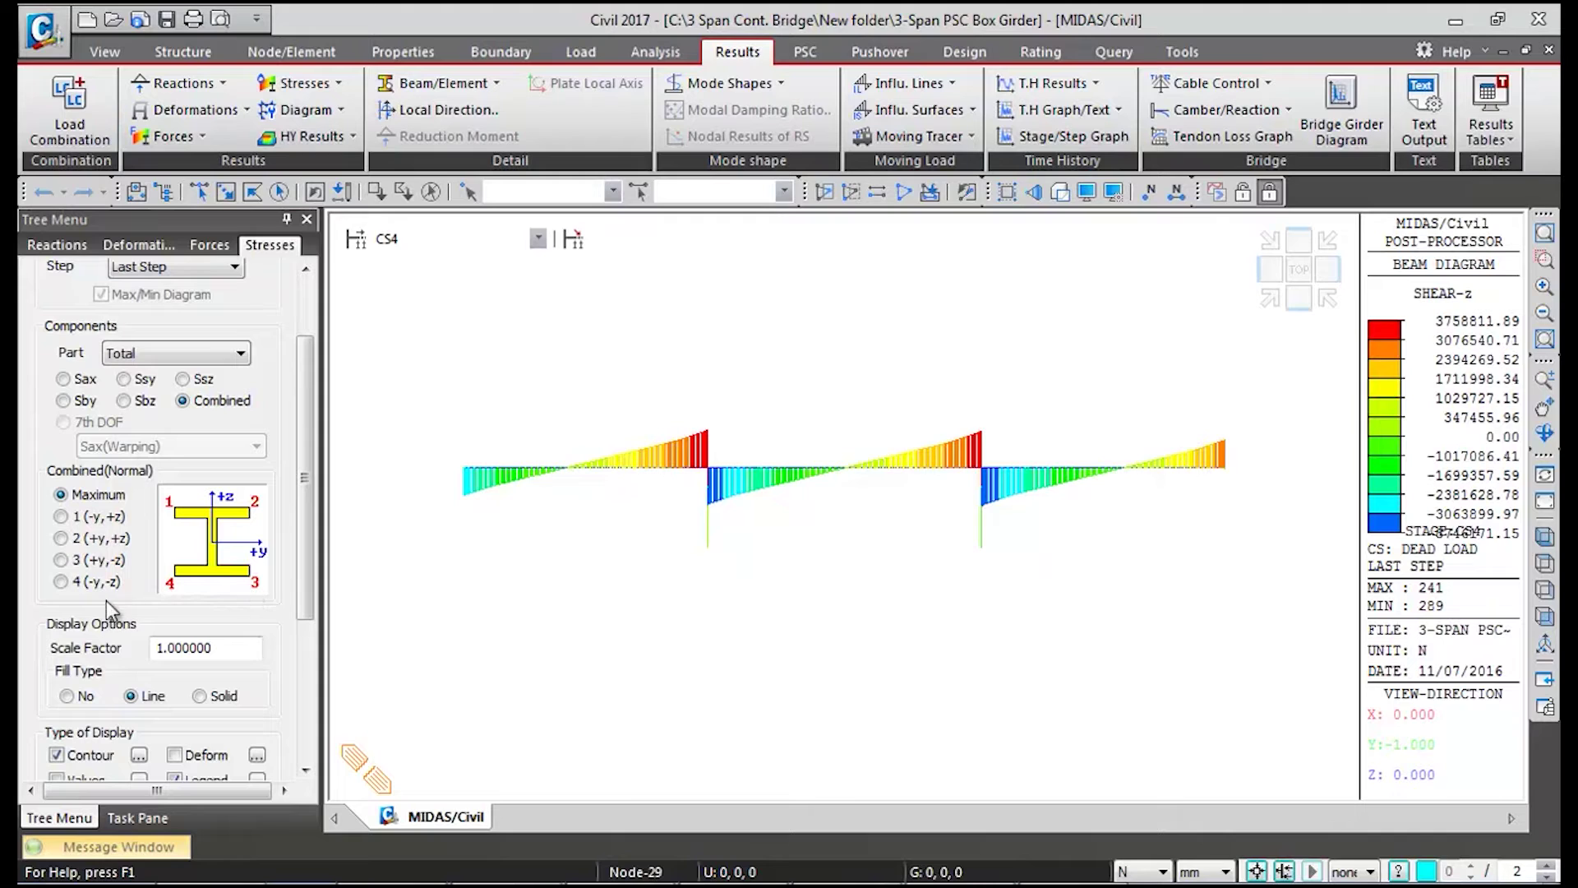
pyautogui.click(88, 583)
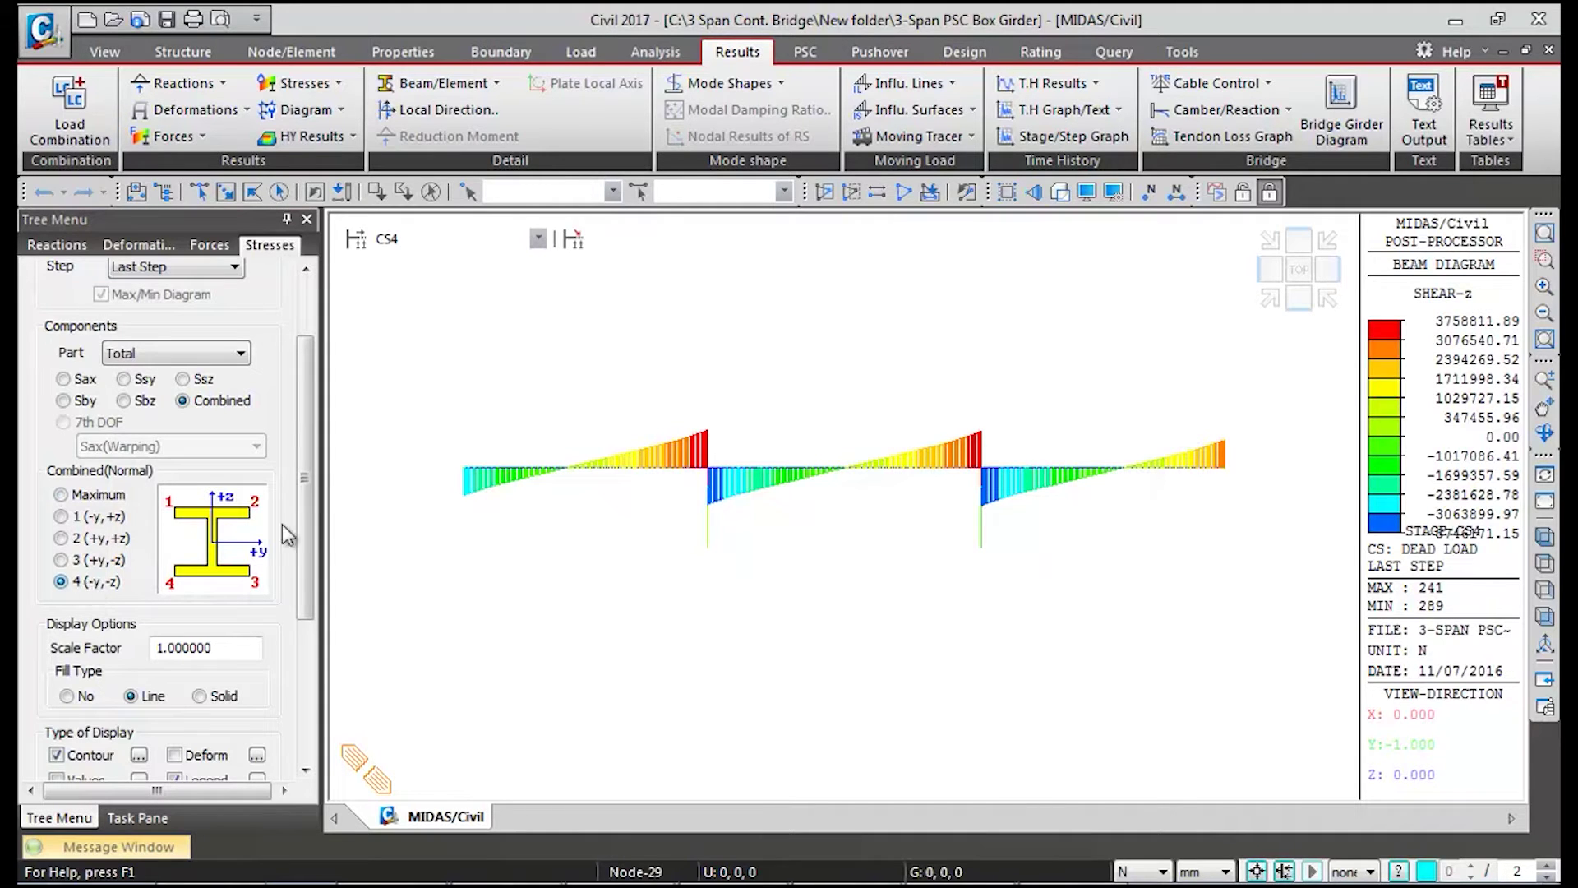
pyautogui.moveTo(305, 440); pyautogui.dragTo(305, 579)
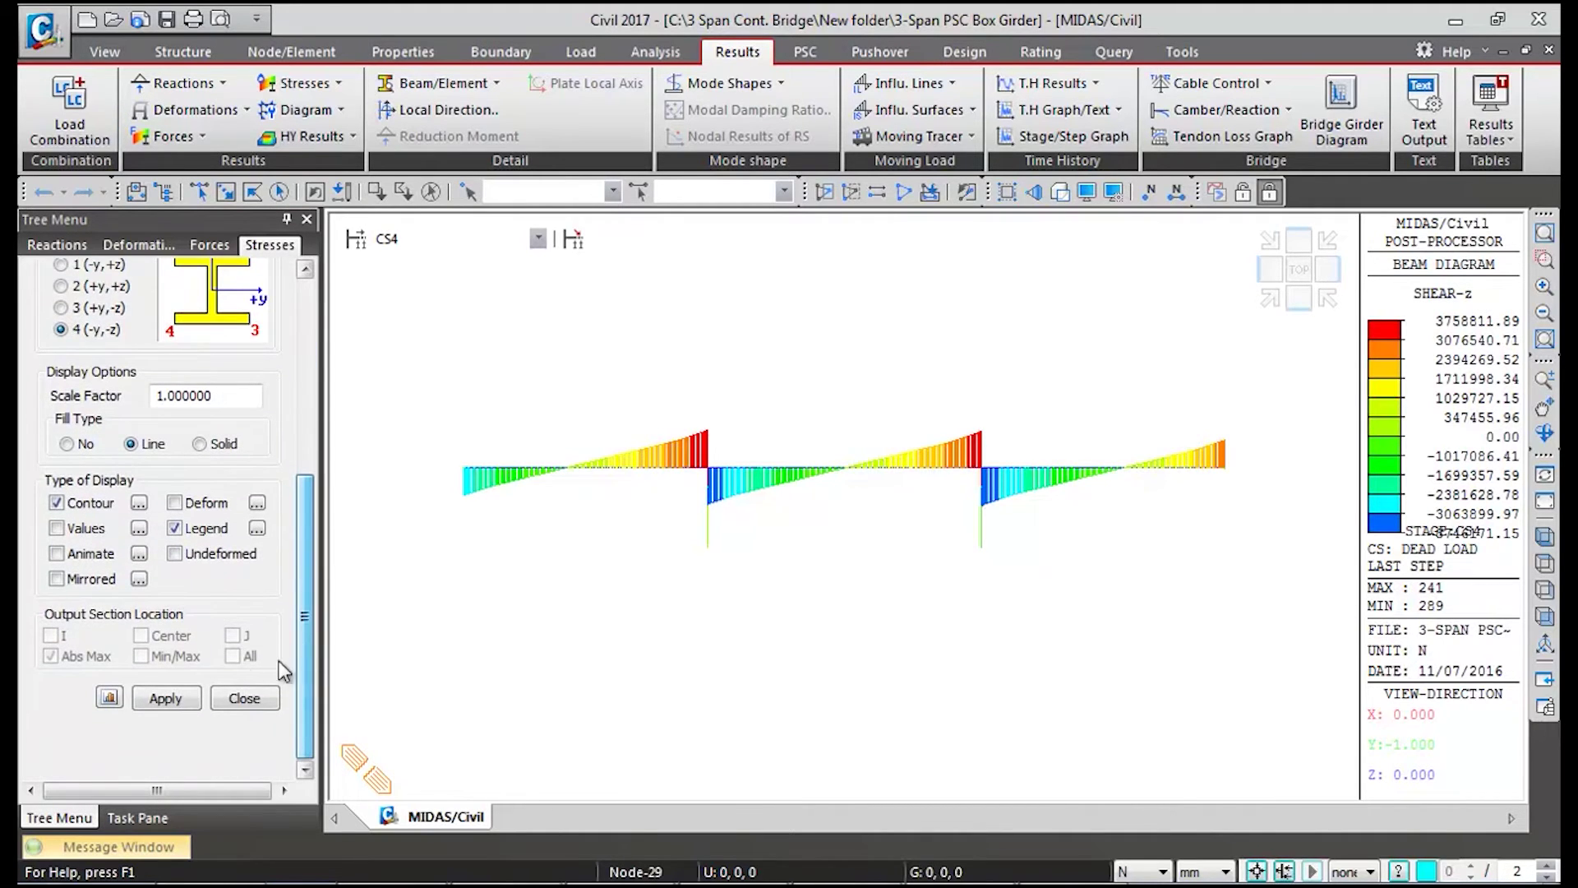
pyautogui.click(165, 698)
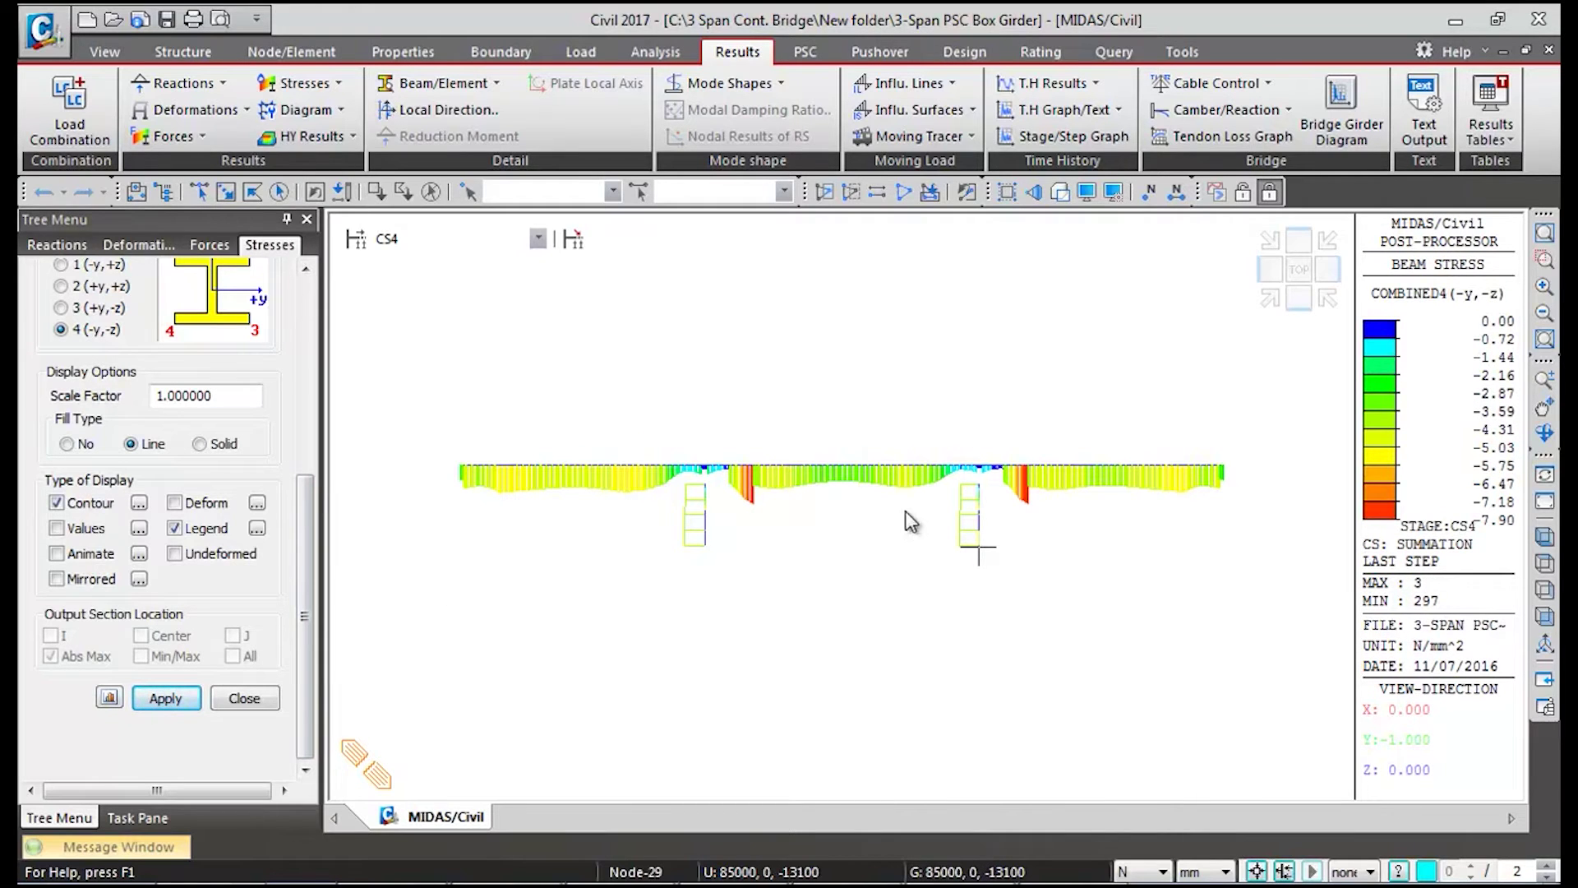
# Redraw the beam stress for Combined point 1 (-y,+z), fit the girder in front view, then close the settings
pyautogui.scroll(5, 929, 509)
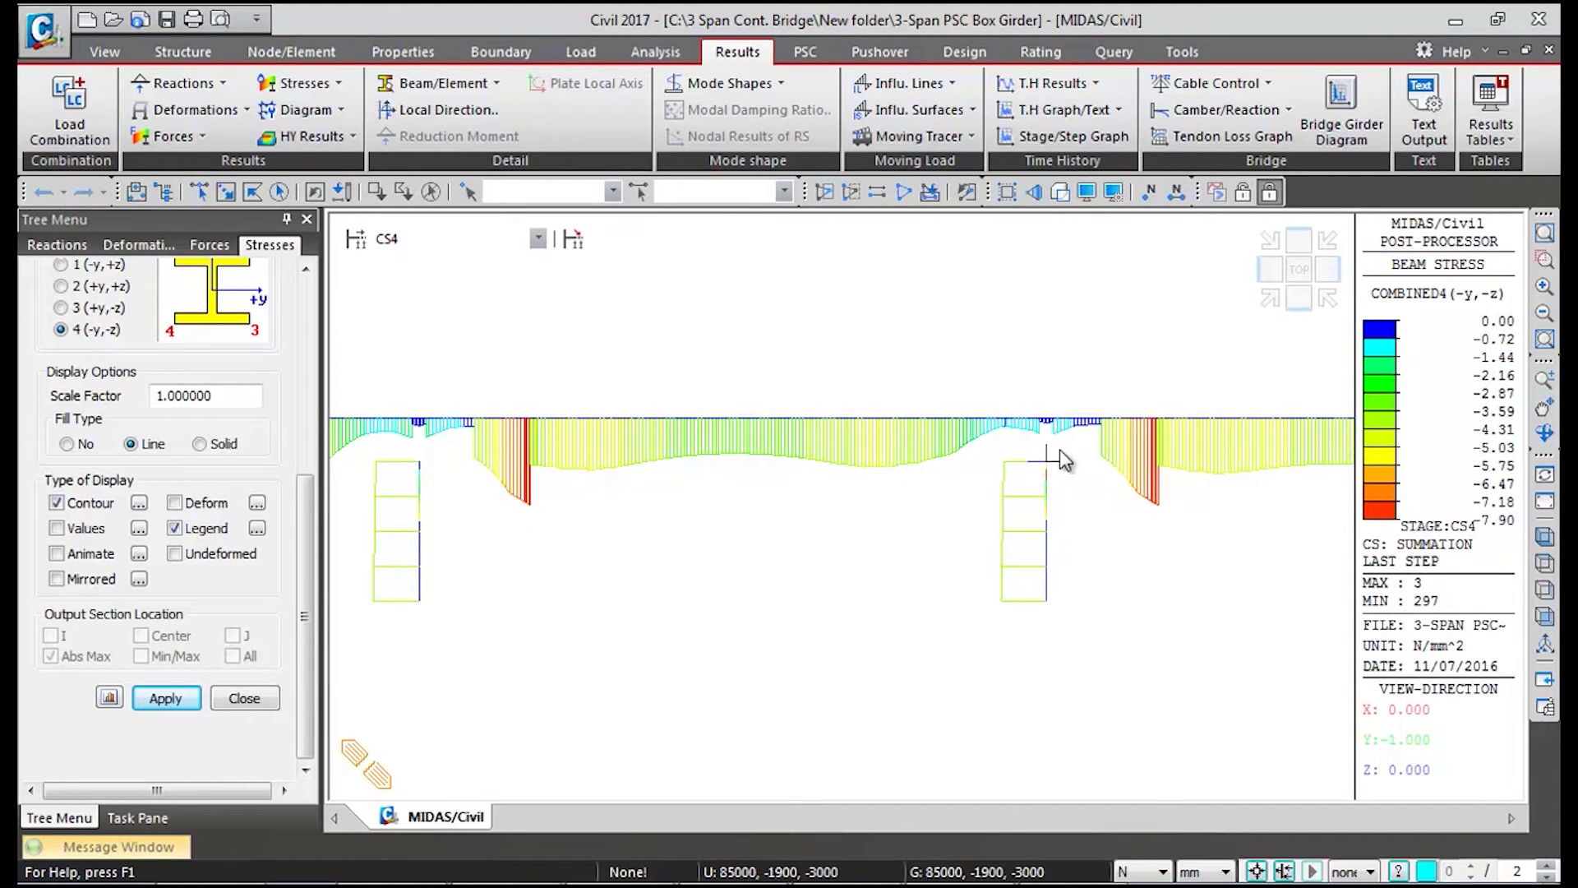
pyautogui.moveTo(302, 540); pyautogui.dragTo(305, 419)
pyautogui.click(97, 455)
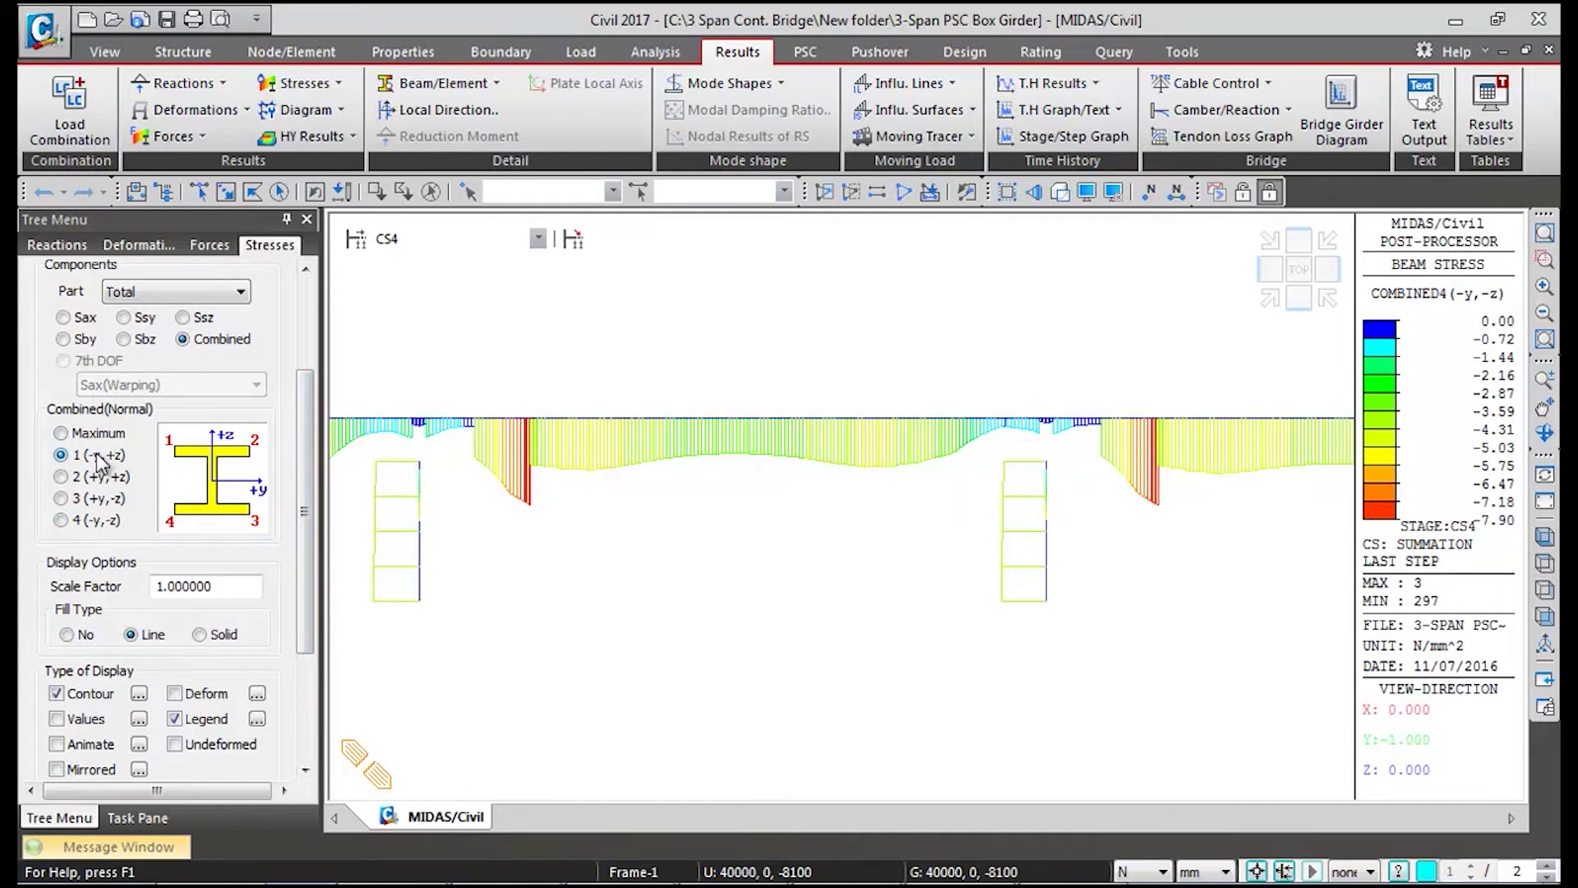
pyautogui.moveTo(306, 458); pyautogui.dragTo(306, 564)
pyautogui.click(165, 698)
pyautogui.click(1298, 299)
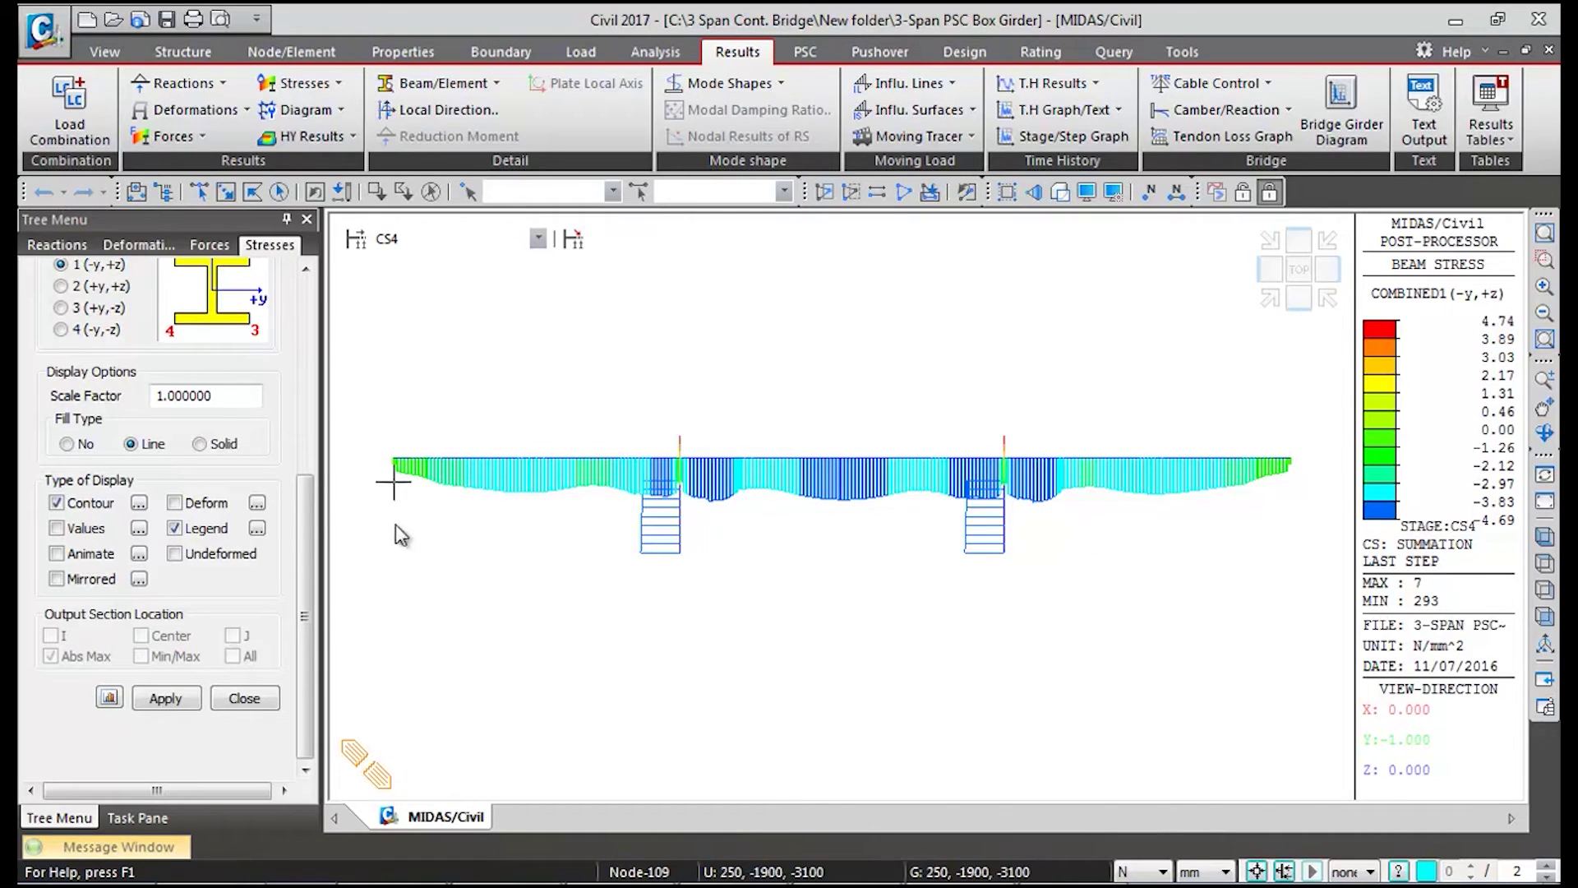
pyautogui.click(263, 708)
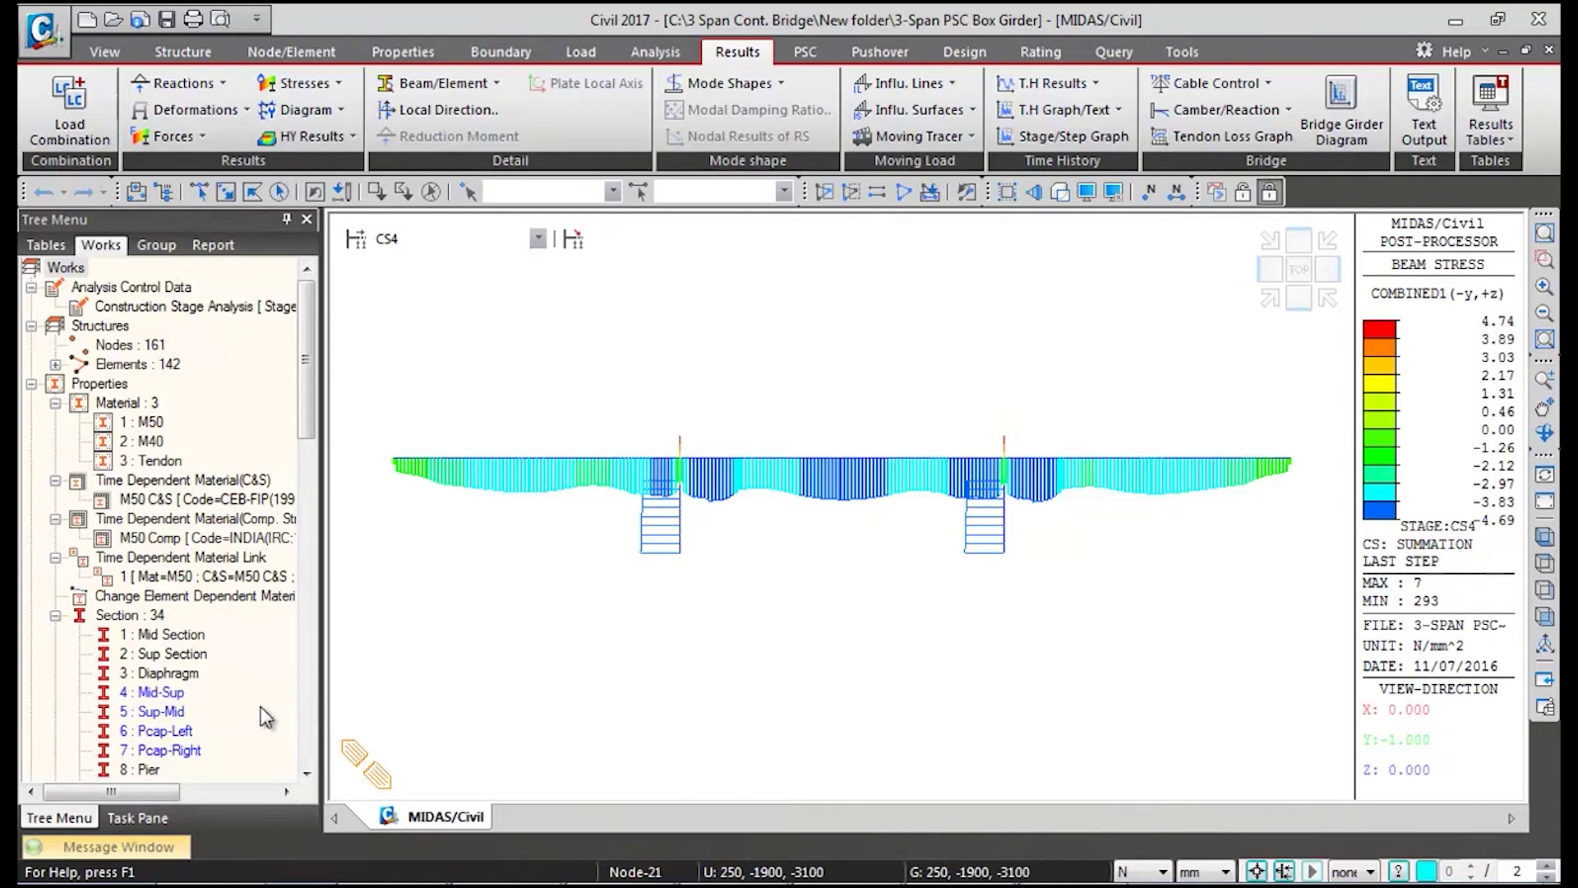
# Switch to stage PostCS and draw the Beam Diagram for MVmax: 70R
pyautogui.click(452, 240)
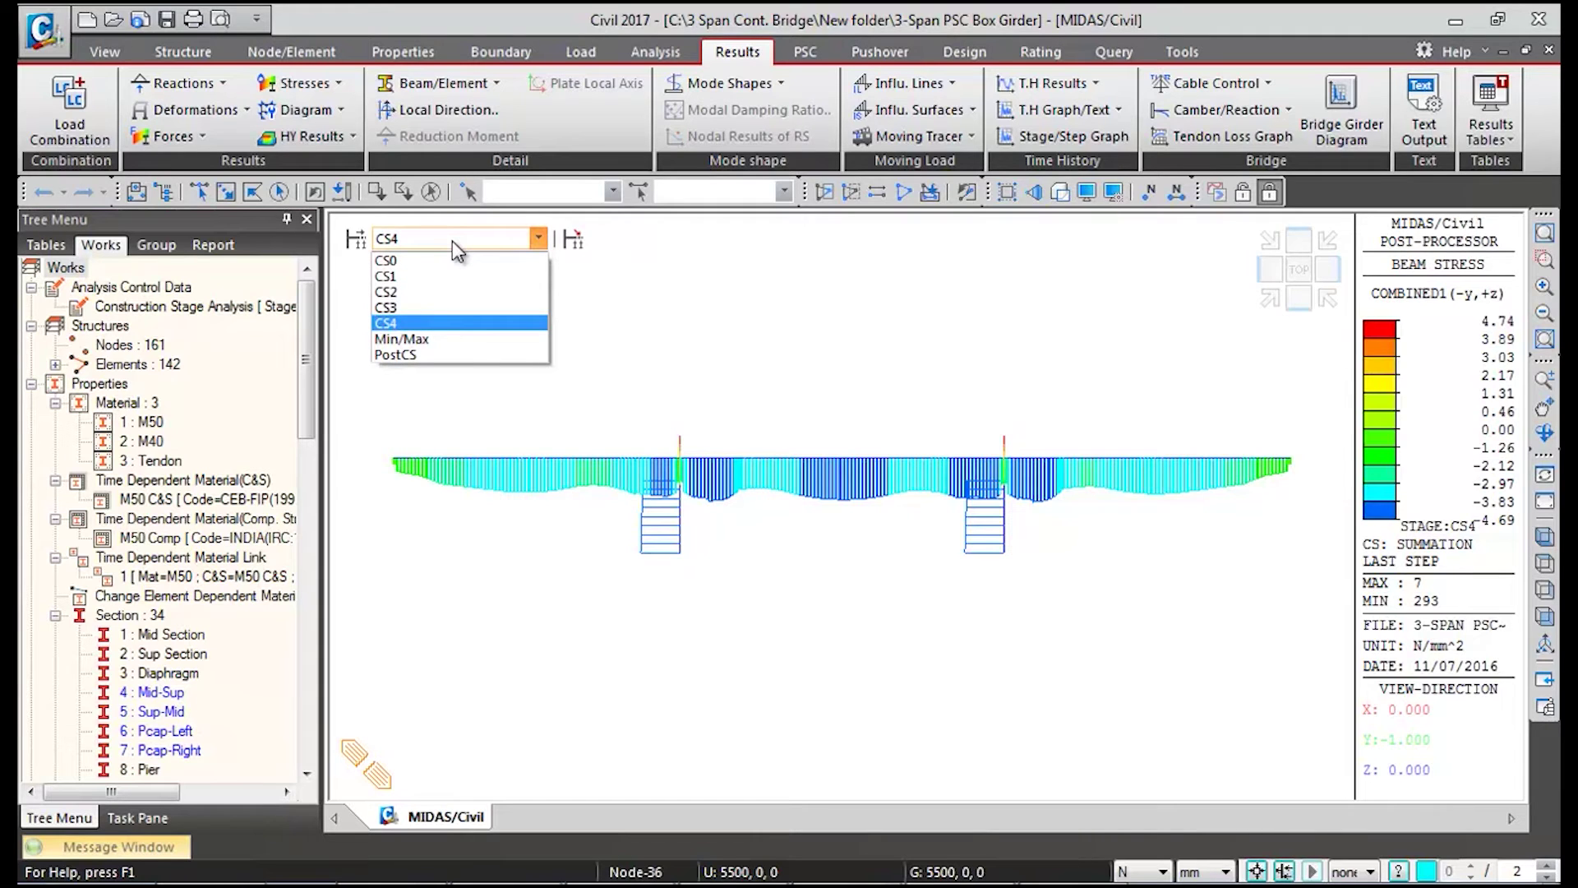
pyautogui.click(423, 360)
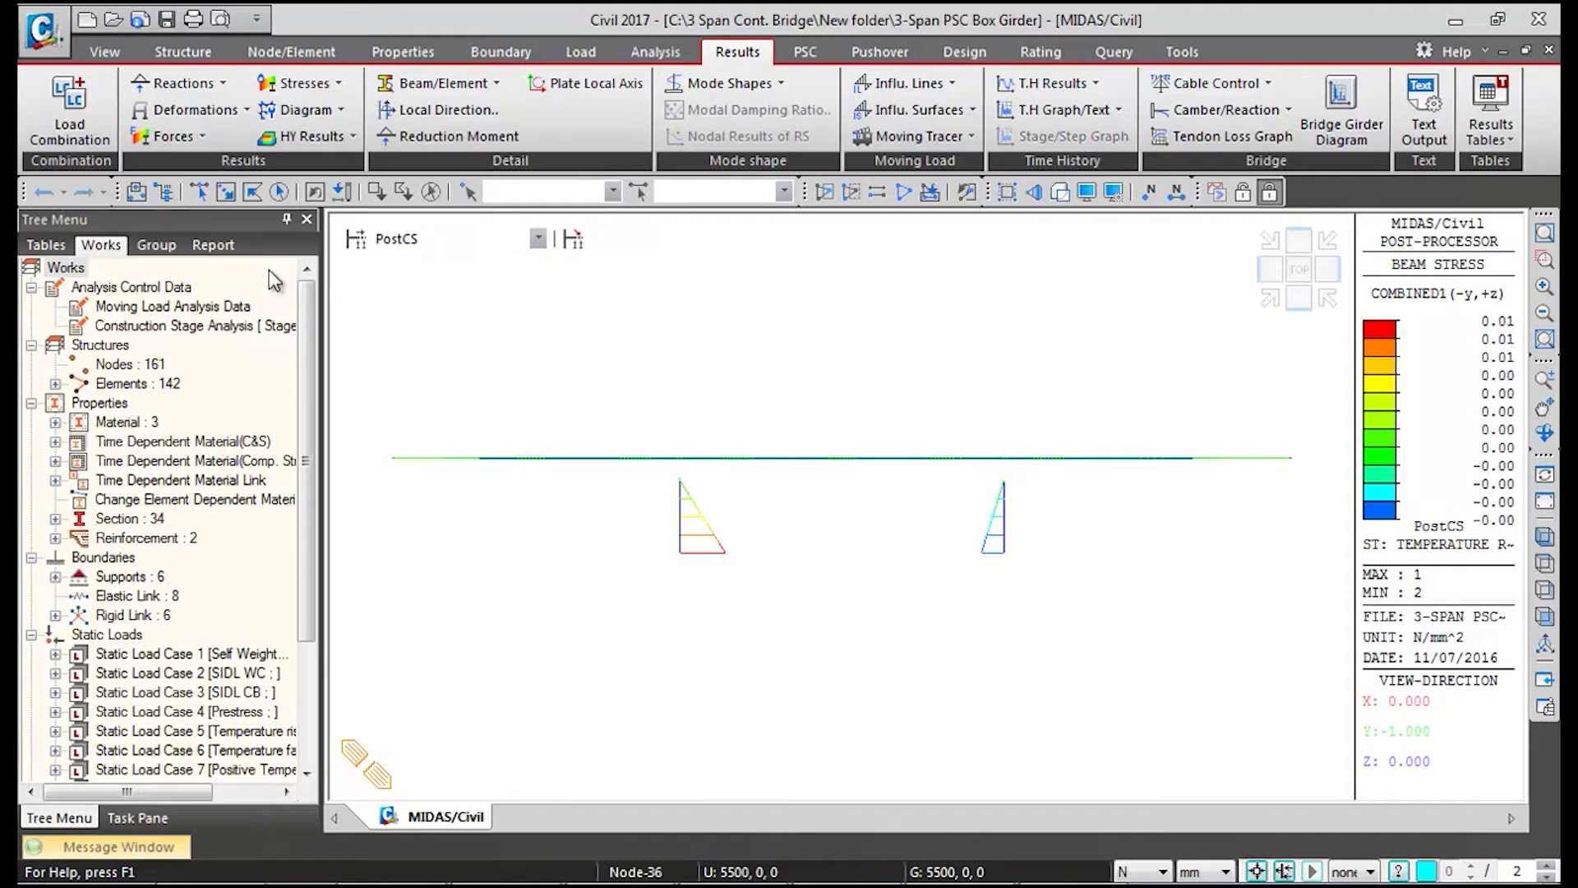
pyautogui.click(187, 140)
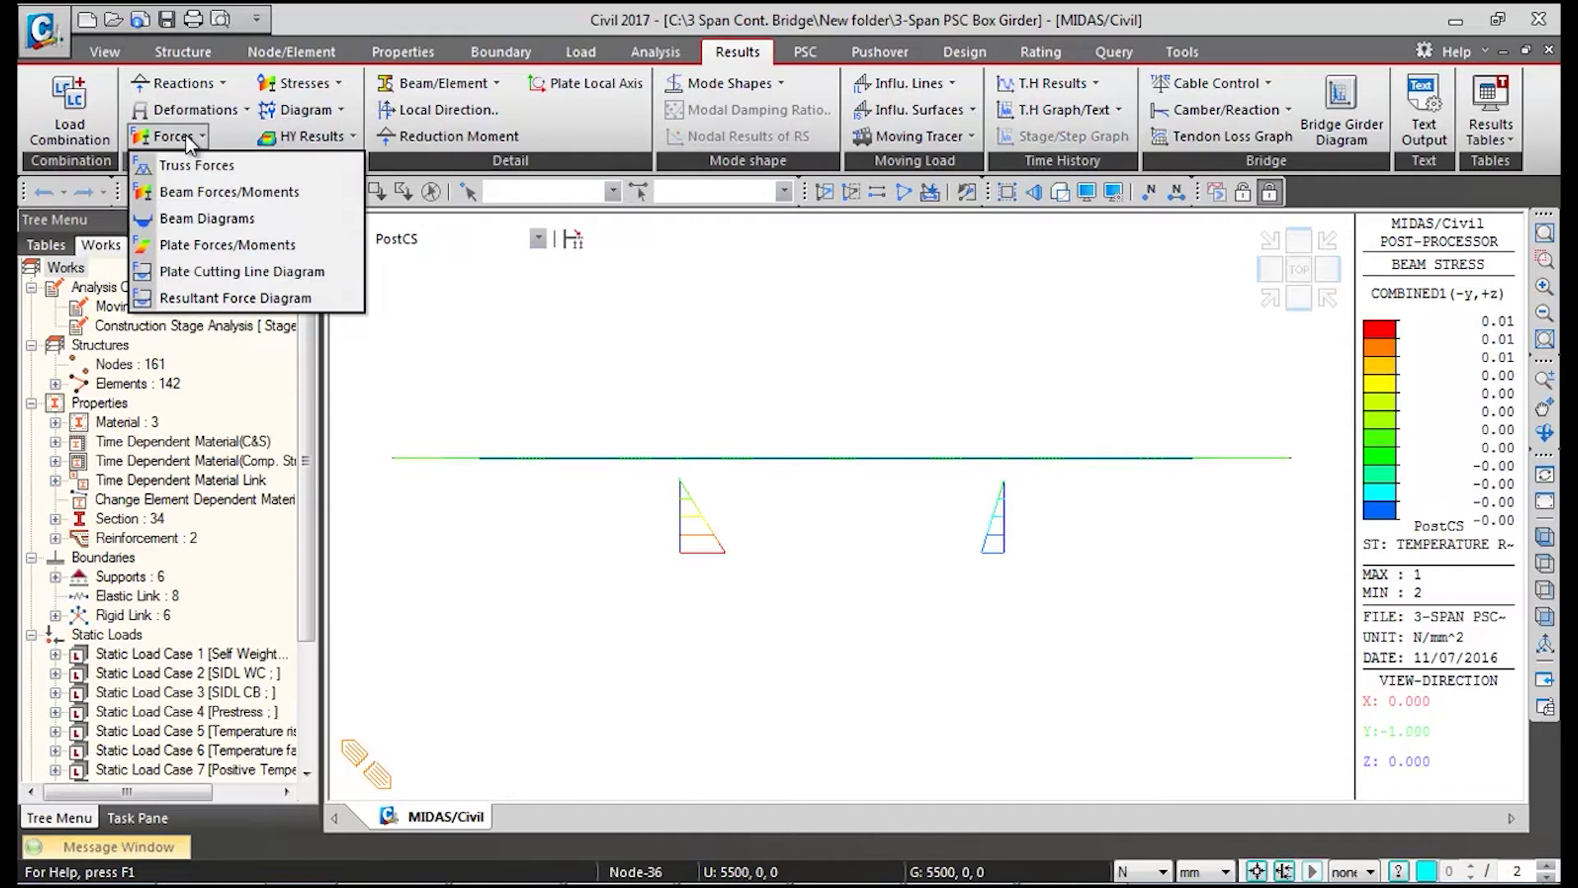
pyautogui.click(188, 219)
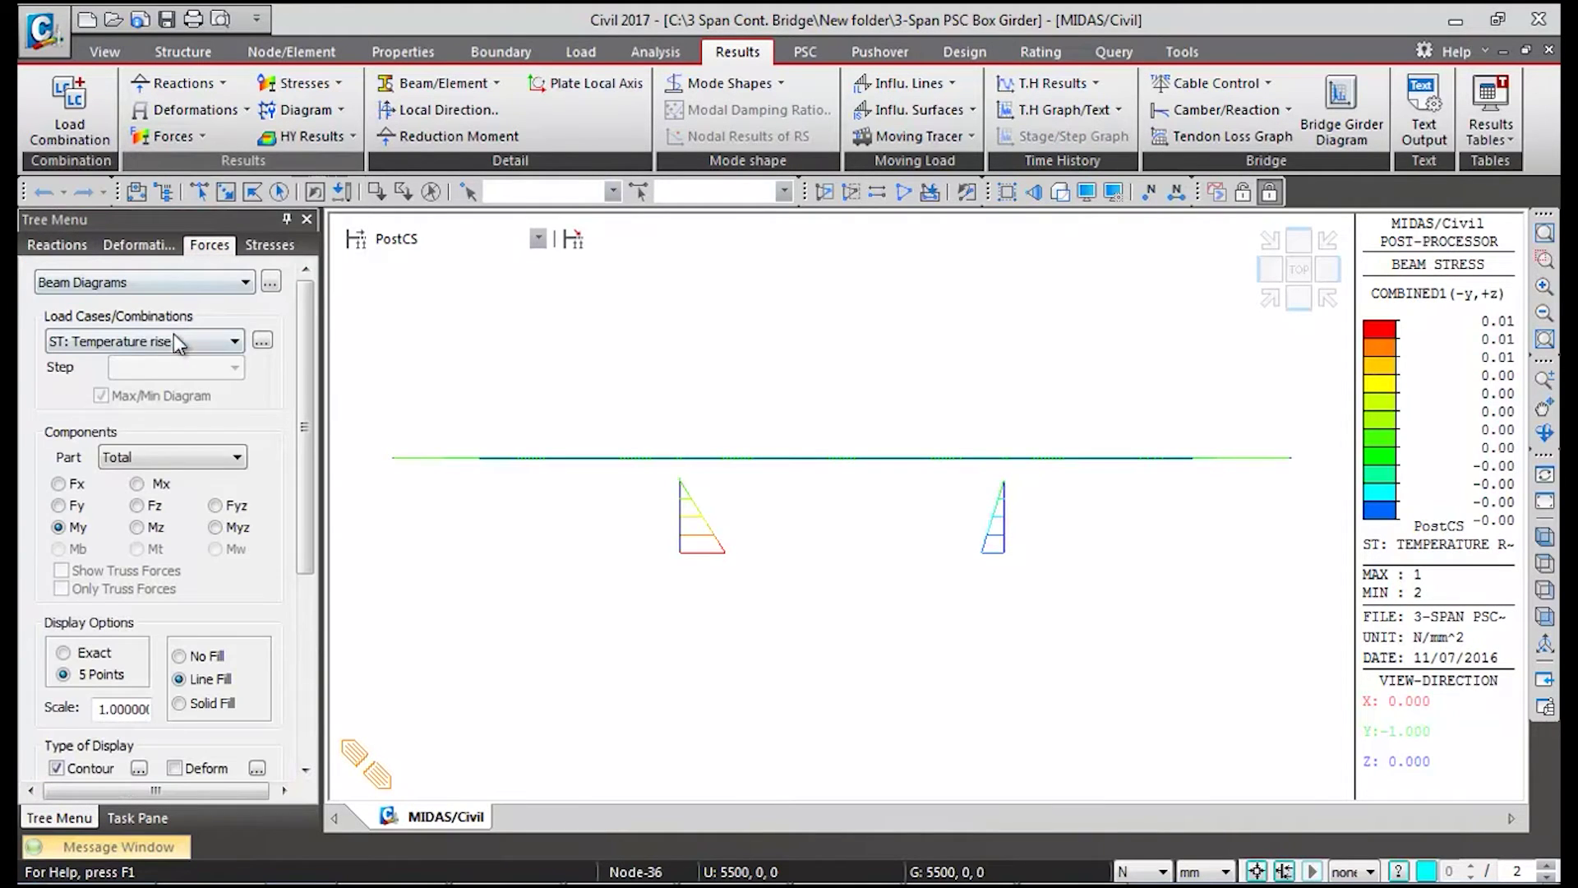
pyautogui.click(174, 341)
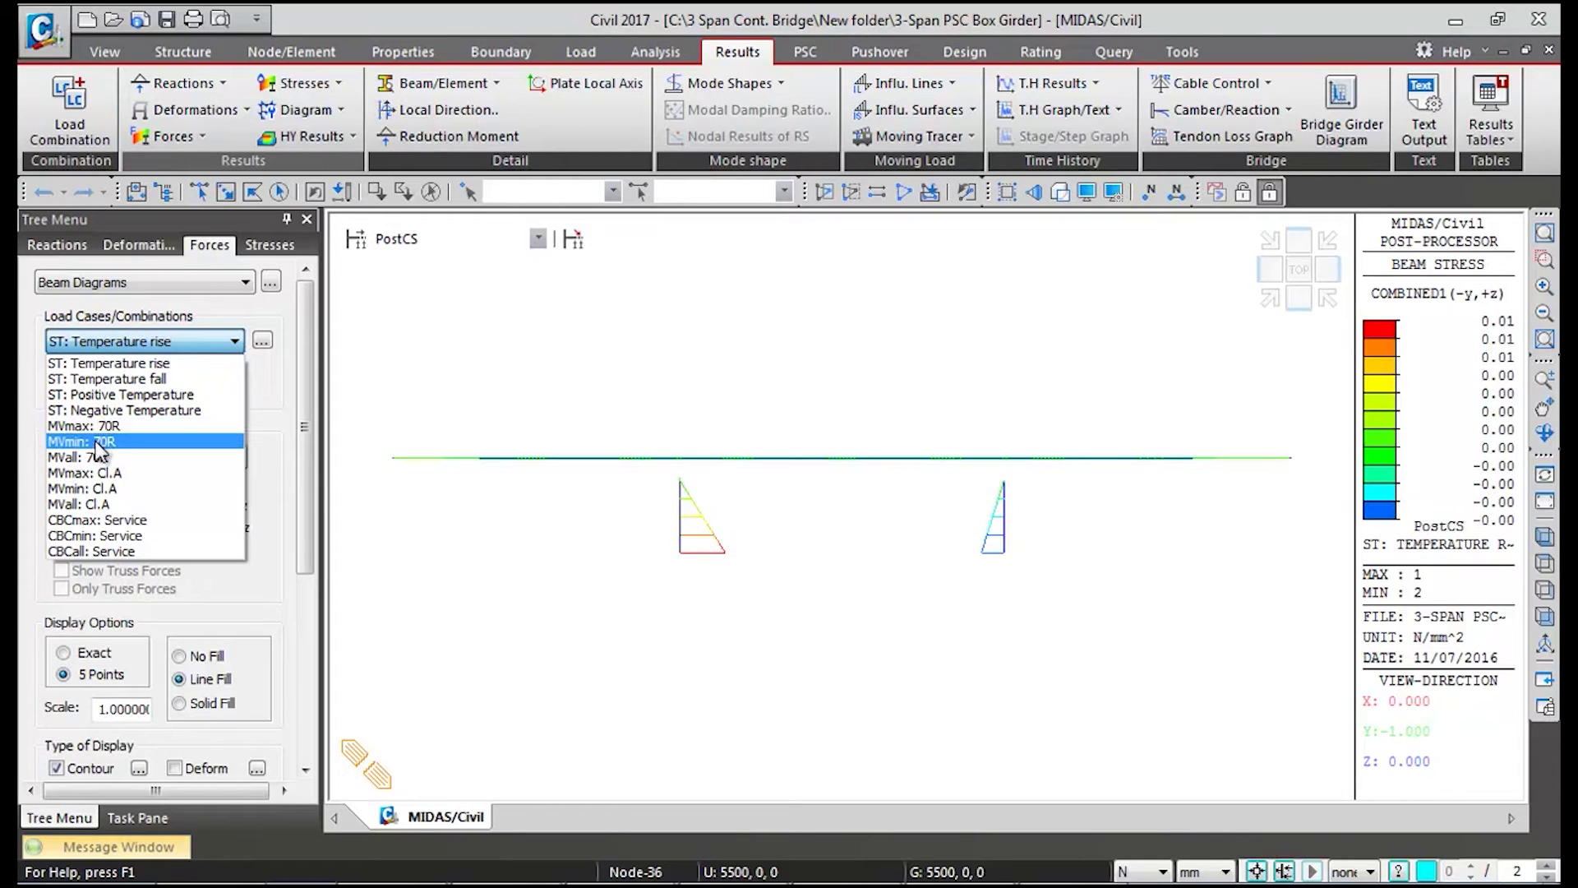
pyautogui.click(111, 426)
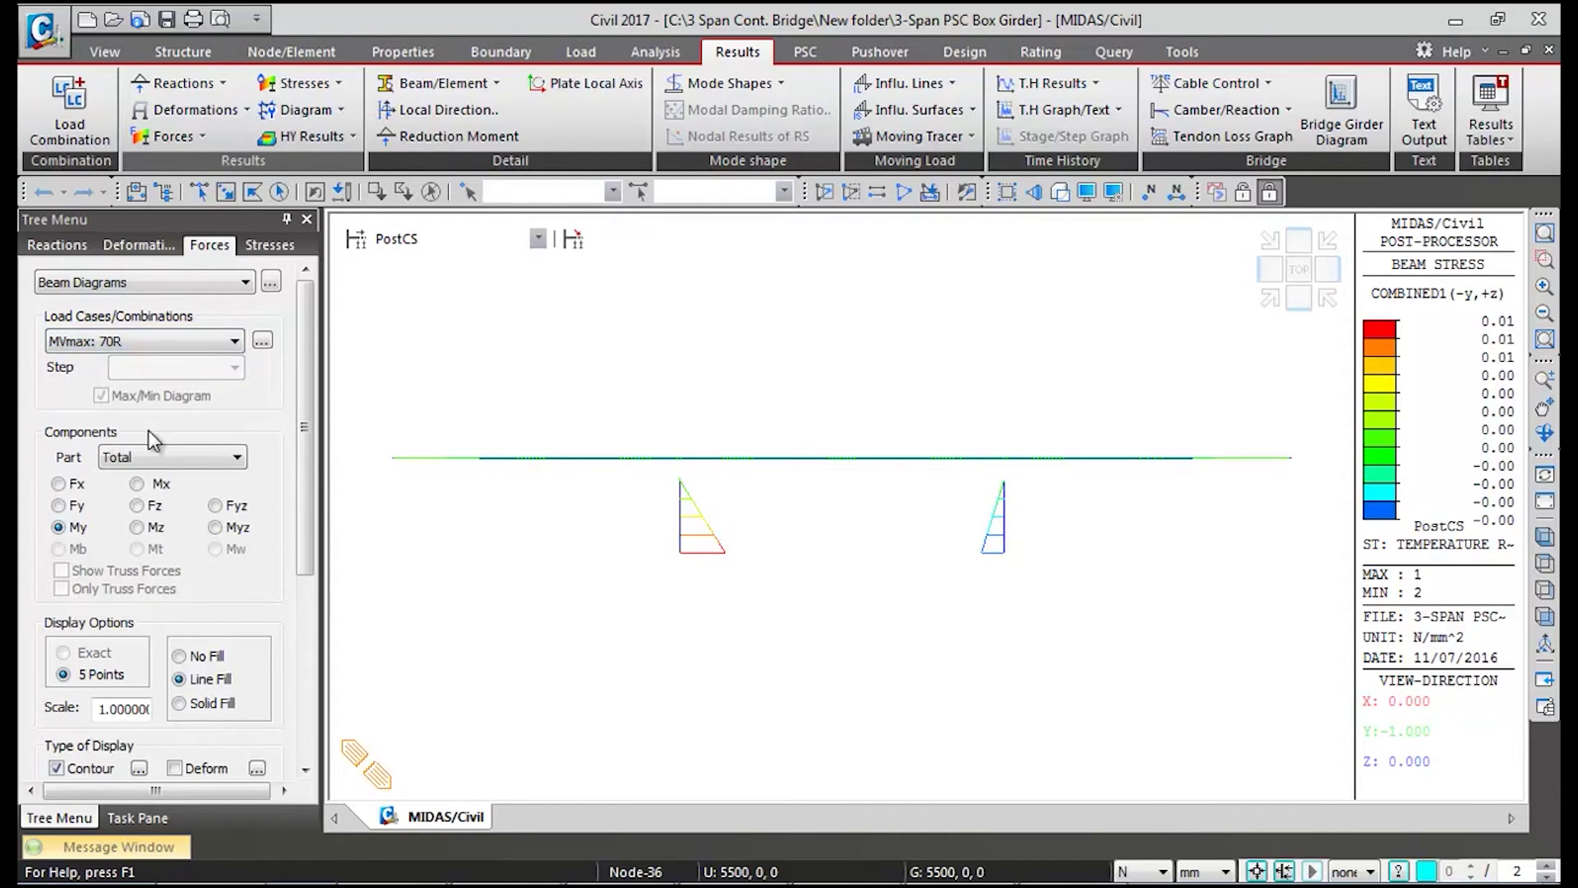
pyautogui.moveTo(304, 373); pyautogui.dragTo(304, 608)
pyautogui.click(191, 699)
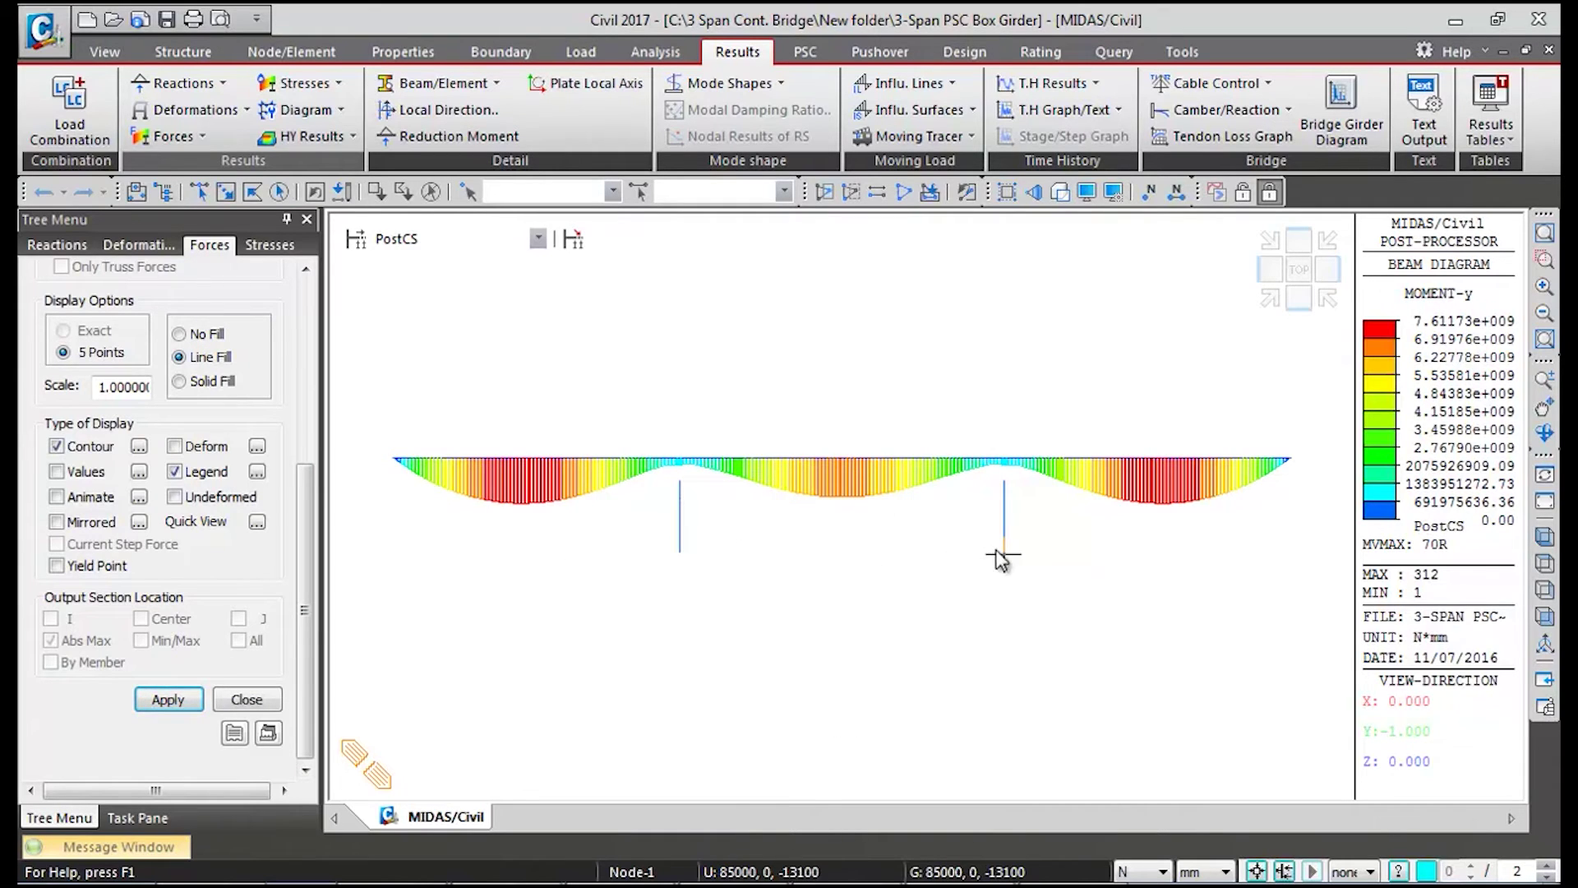
# Redraw the moment diagram for MVmin: 70R
pyautogui.moveTo(312, 613); pyautogui.dragTo(312, 428)
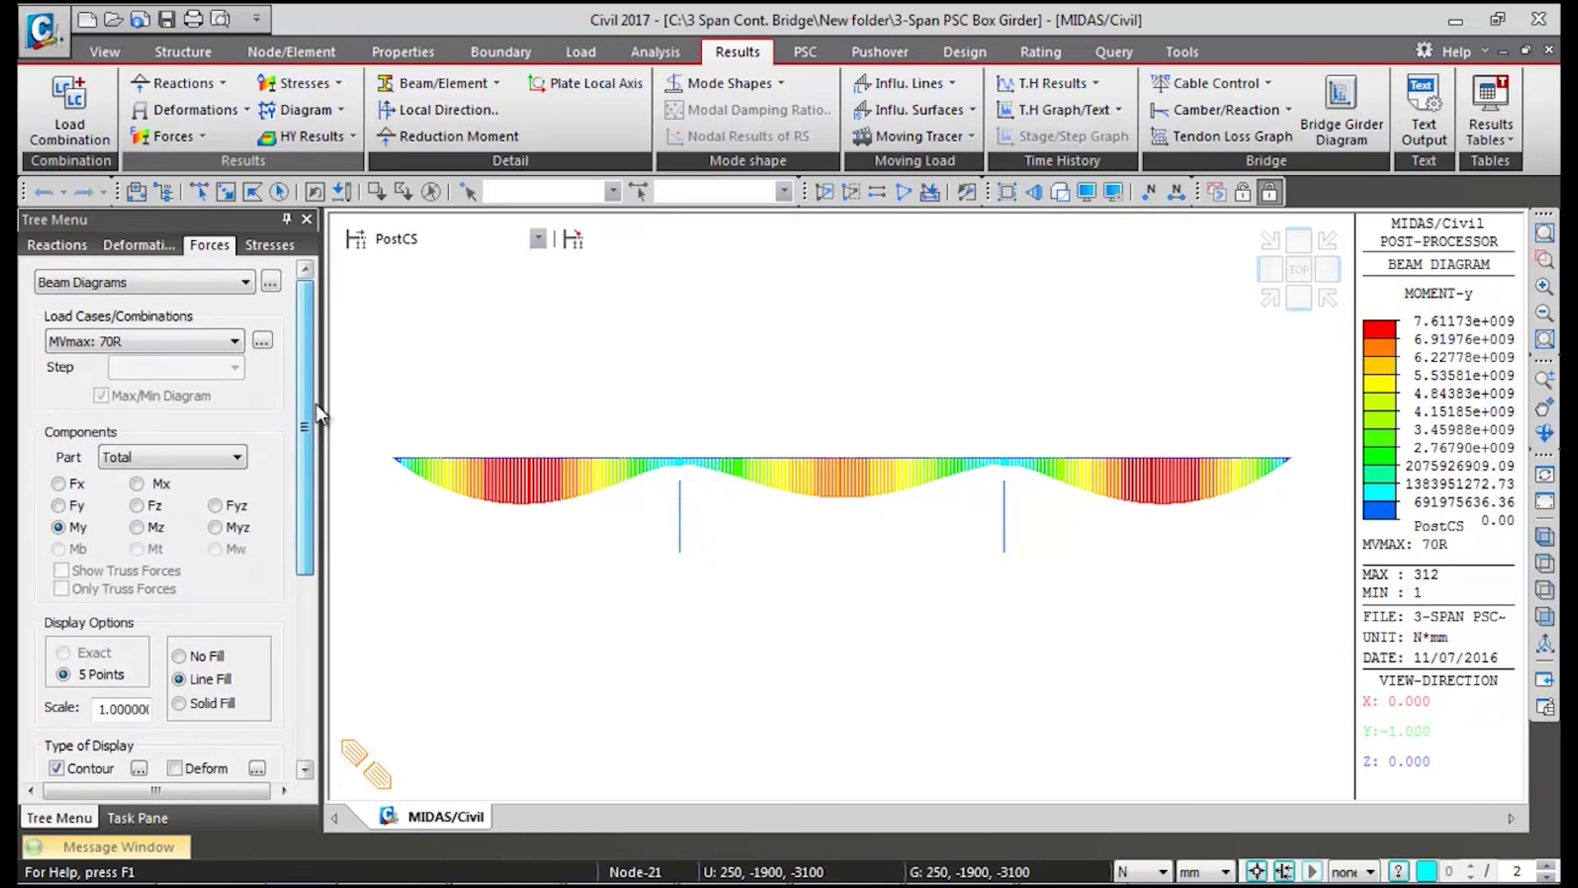
pyautogui.click(226, 341)
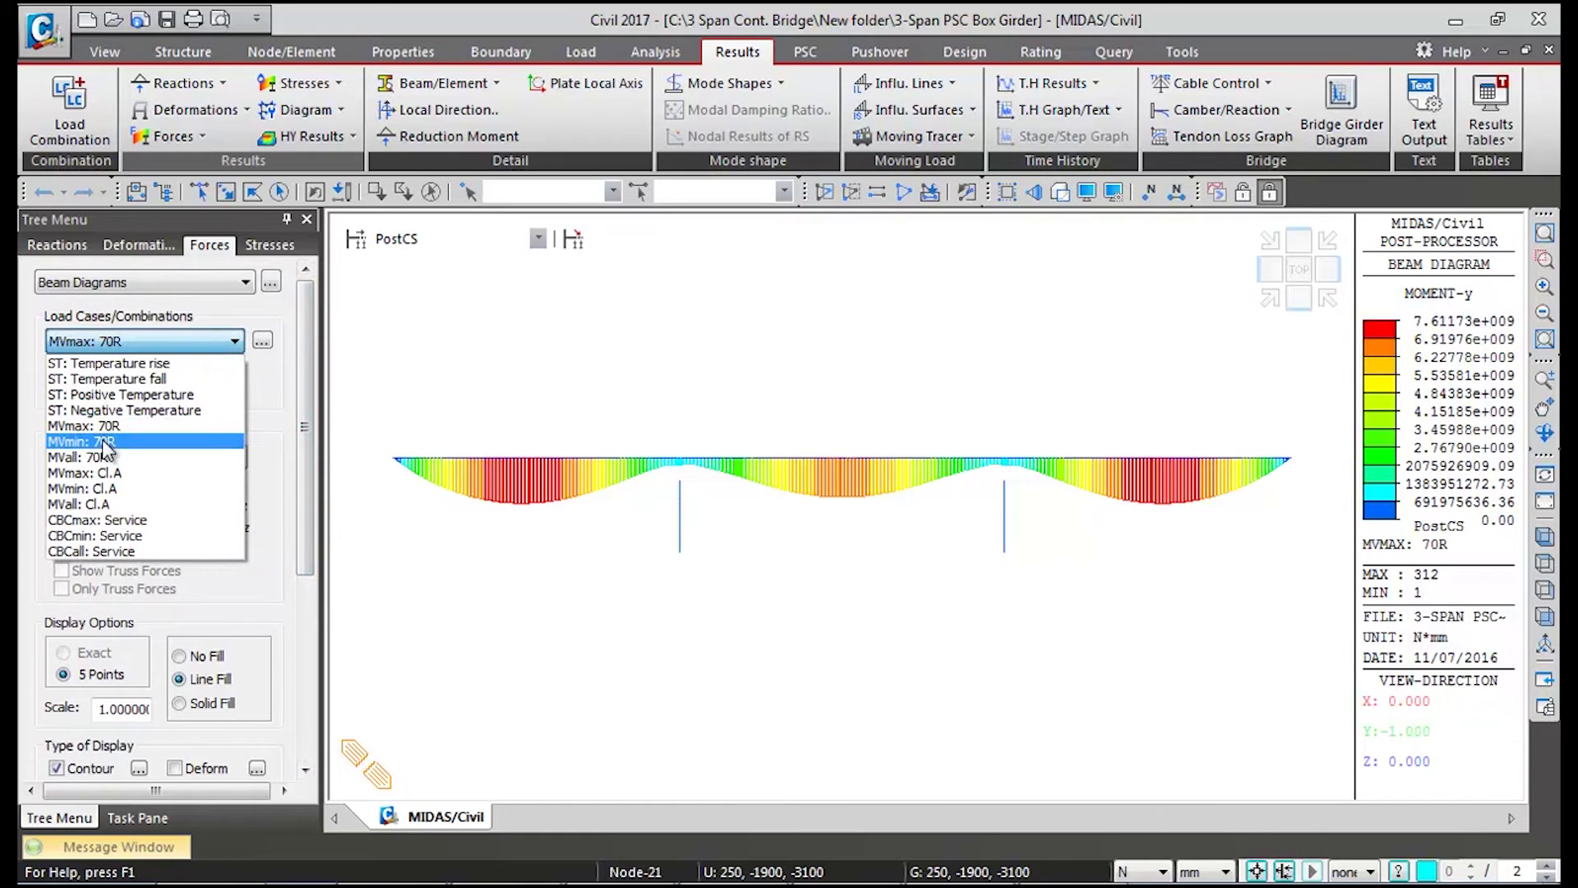
pyautogui.click(230, 439)
pyautogui.moveTo(305, 333); pyautogui.dragTo(299, 575)
pyautogui.click(169, 699)
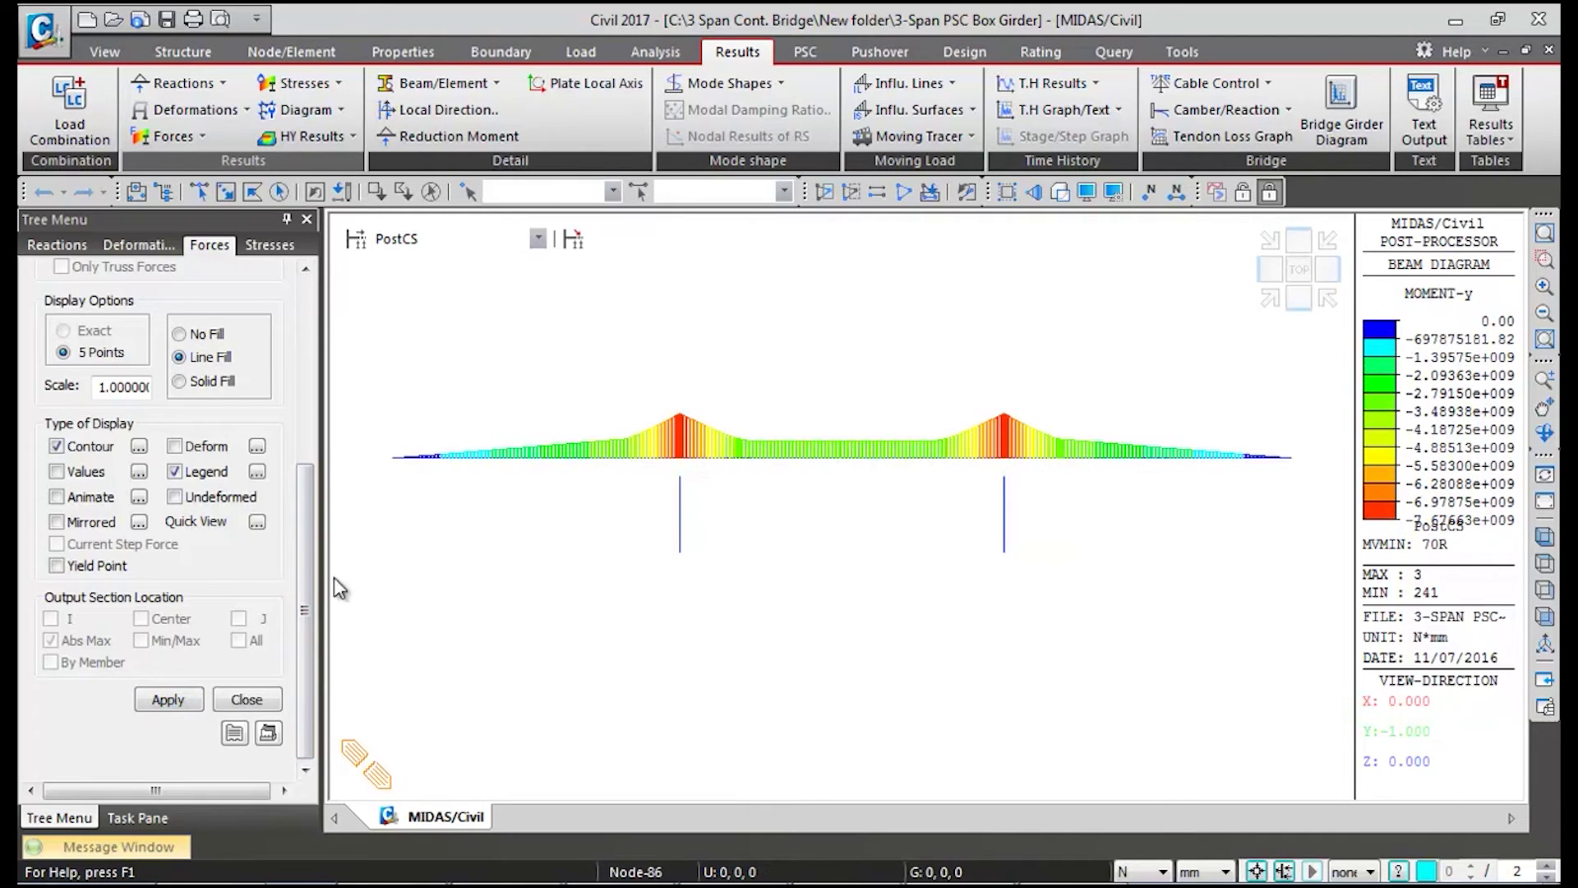
# Redraw it as the combined MVall: 70R envelope
pyautogui.moveTo(300, 595); pyautogui.dragTo(319, 372)
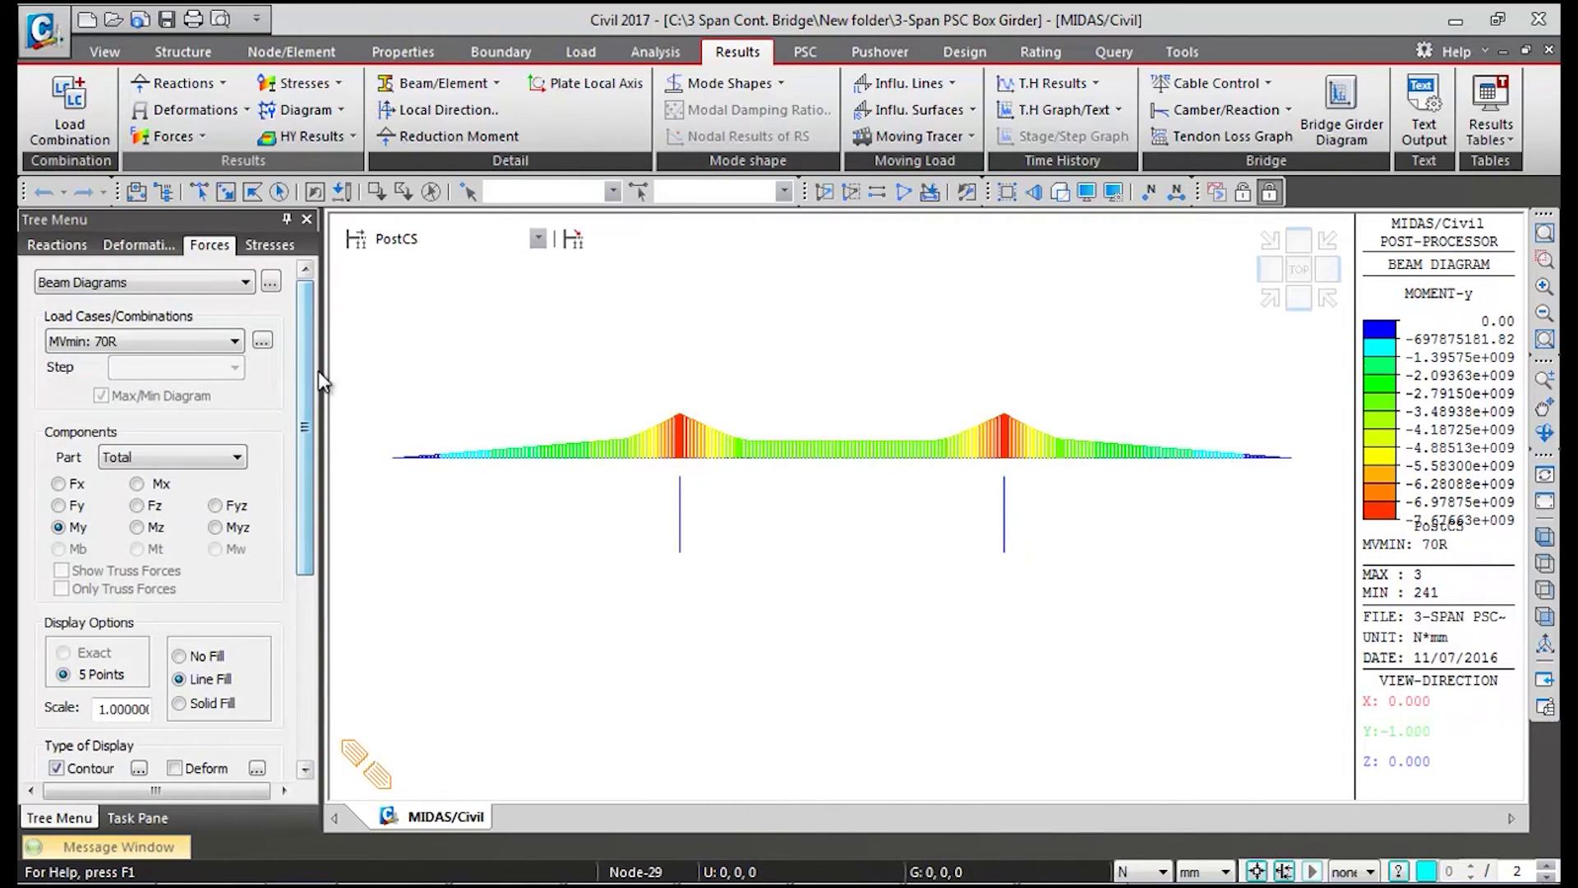
pyautogui.click(206, 341)
pyautogui.click(76, 465)
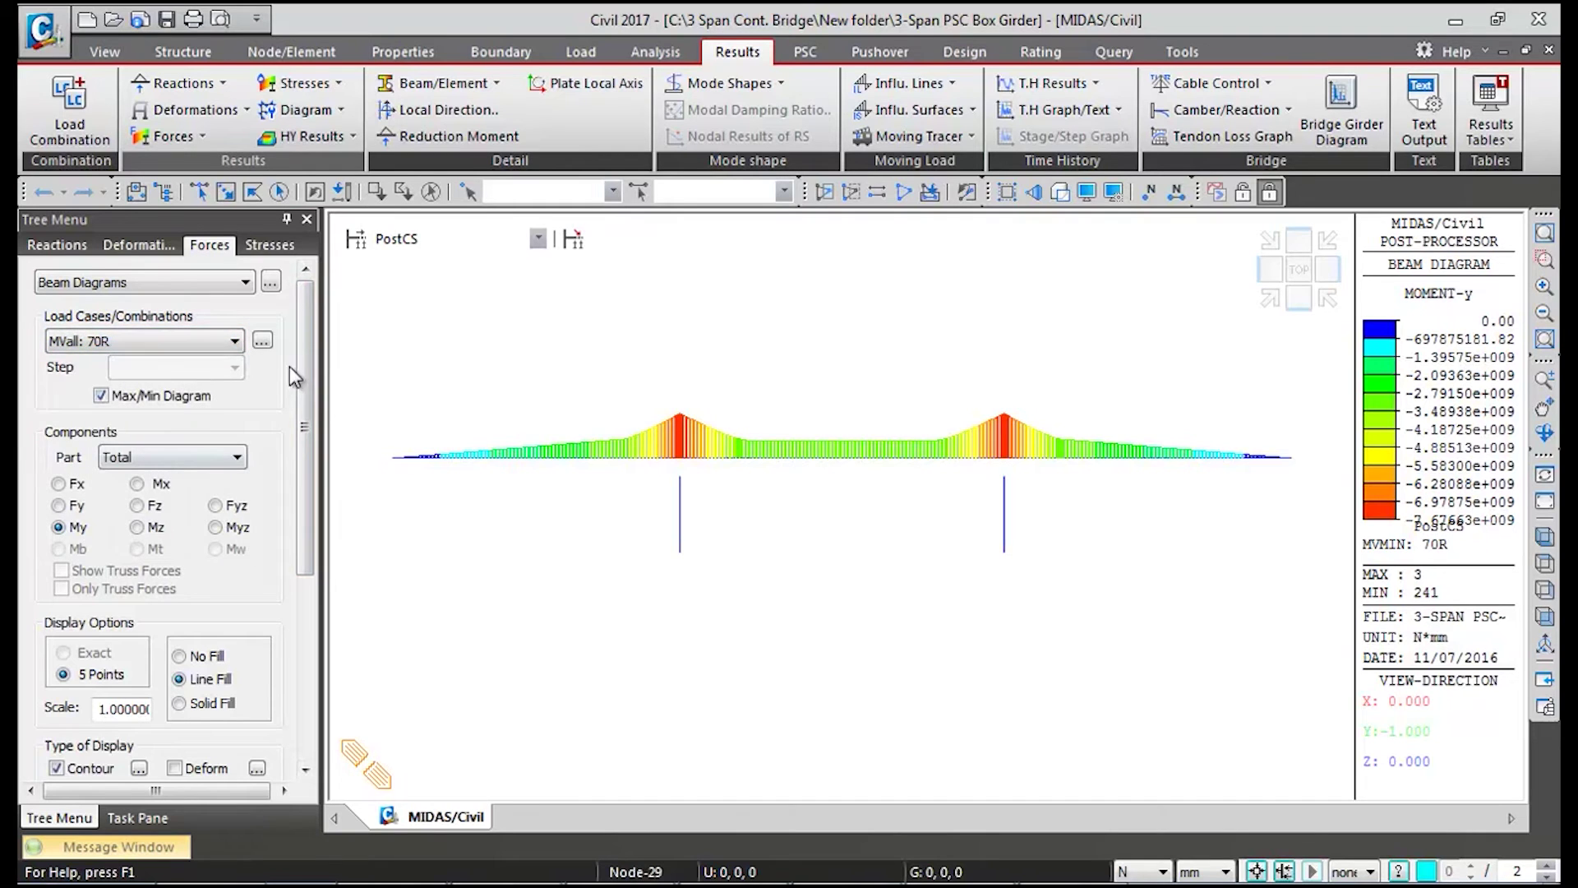
pyautogui.moveTo(303, 373); pyautogui.dragTo(303, 555)
pyautogui.click(176, 702)
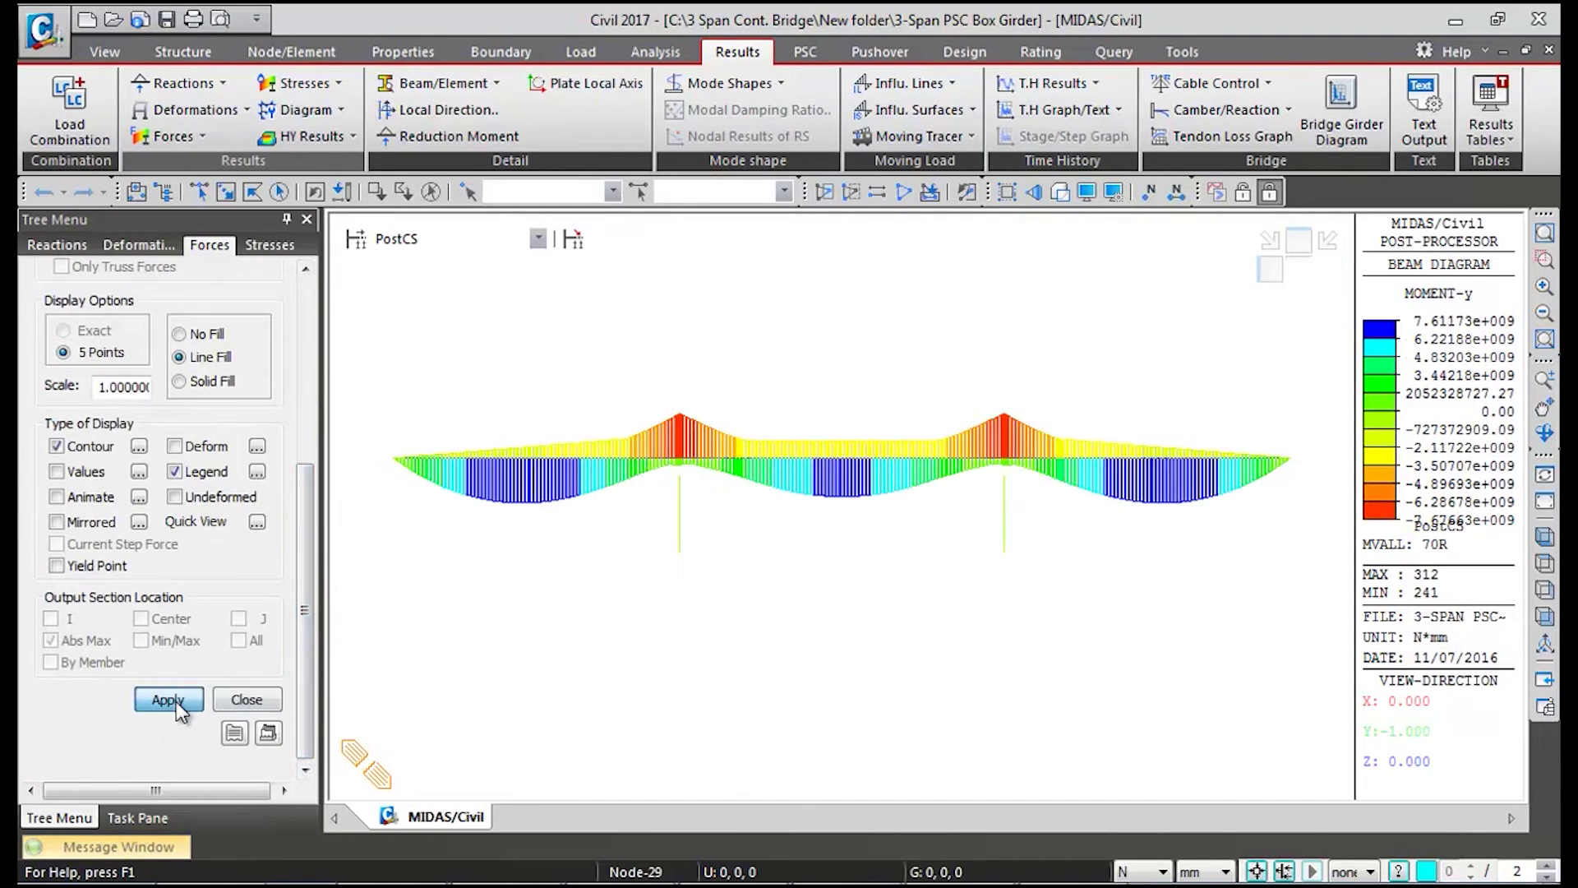
# View the MVall: 70R envelope isometrically and bring up the Moving Tracer result types
pyautogui.moveTo(302, 577); pyautogui.dragTo(333, 378)
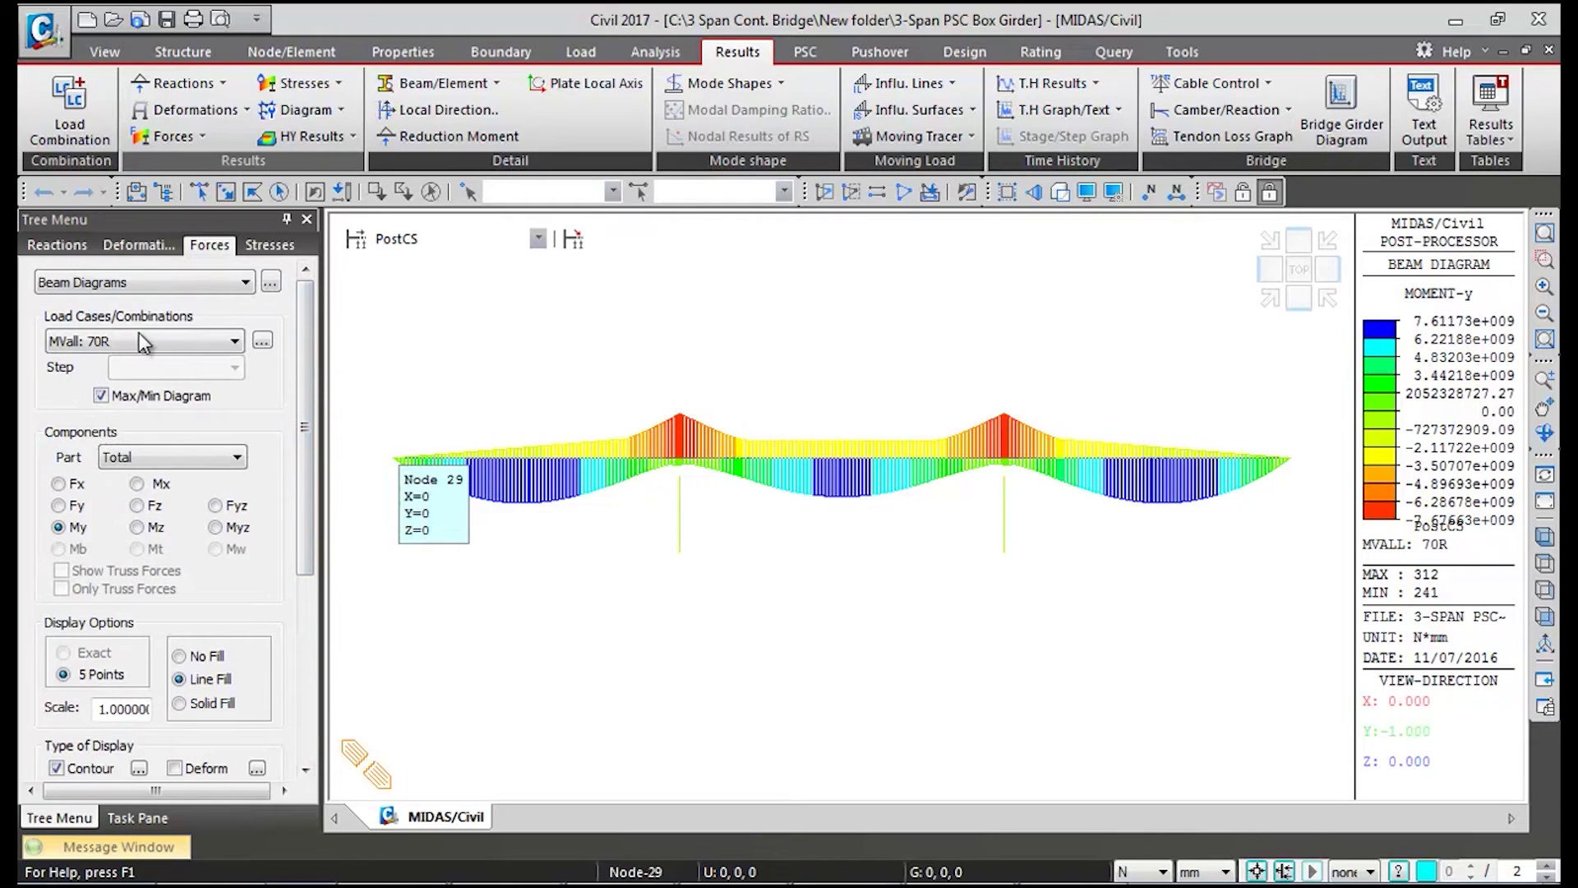
pyautogui.click(195, 340)
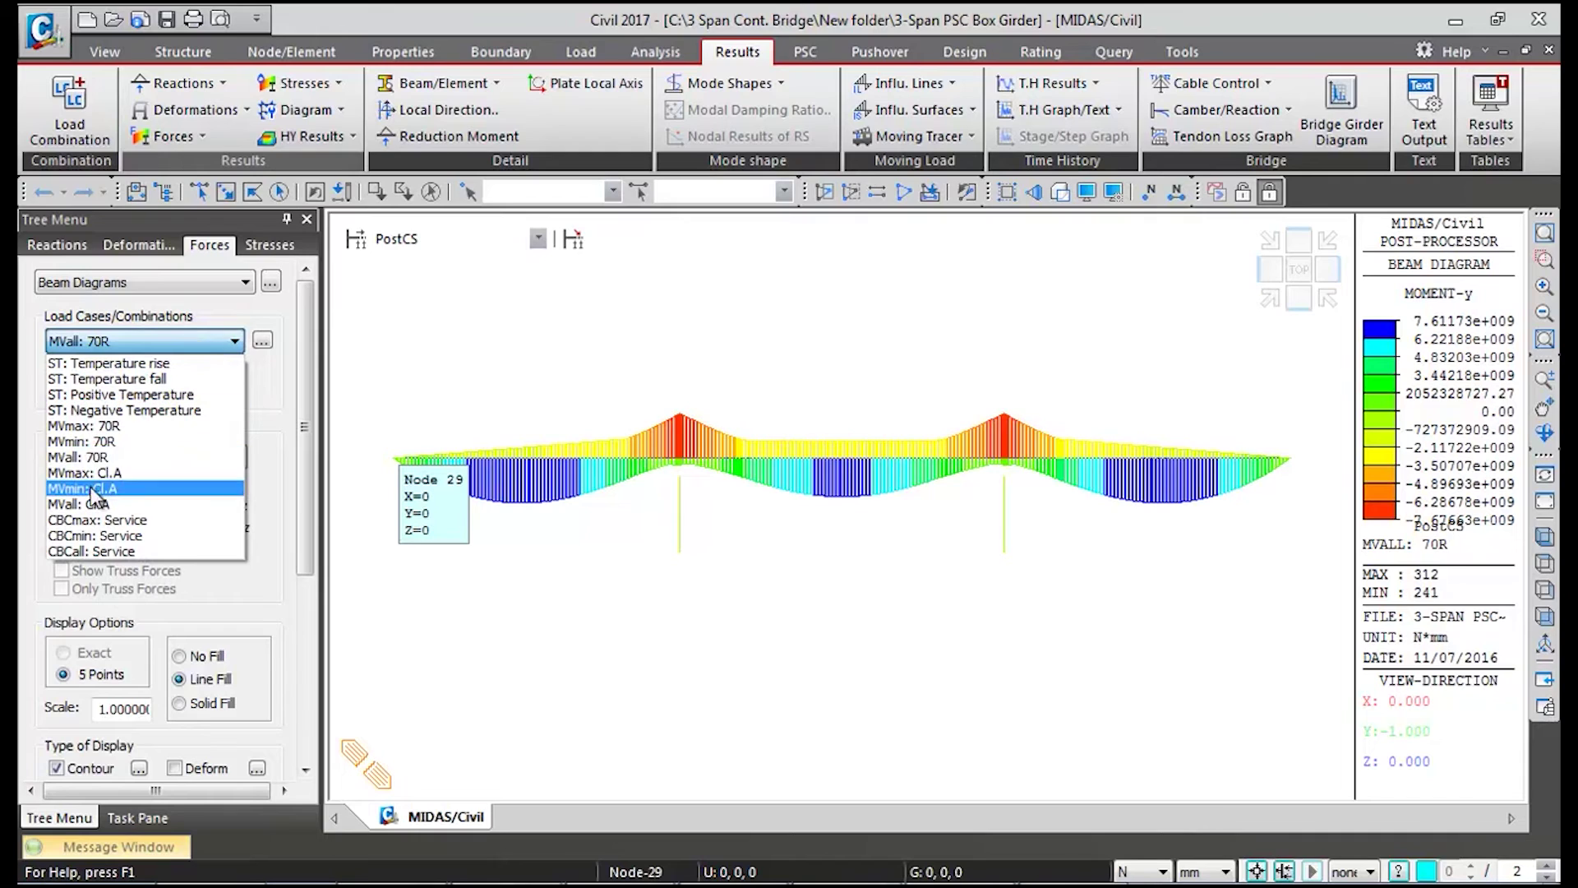
pyautogui.click(488, 375)
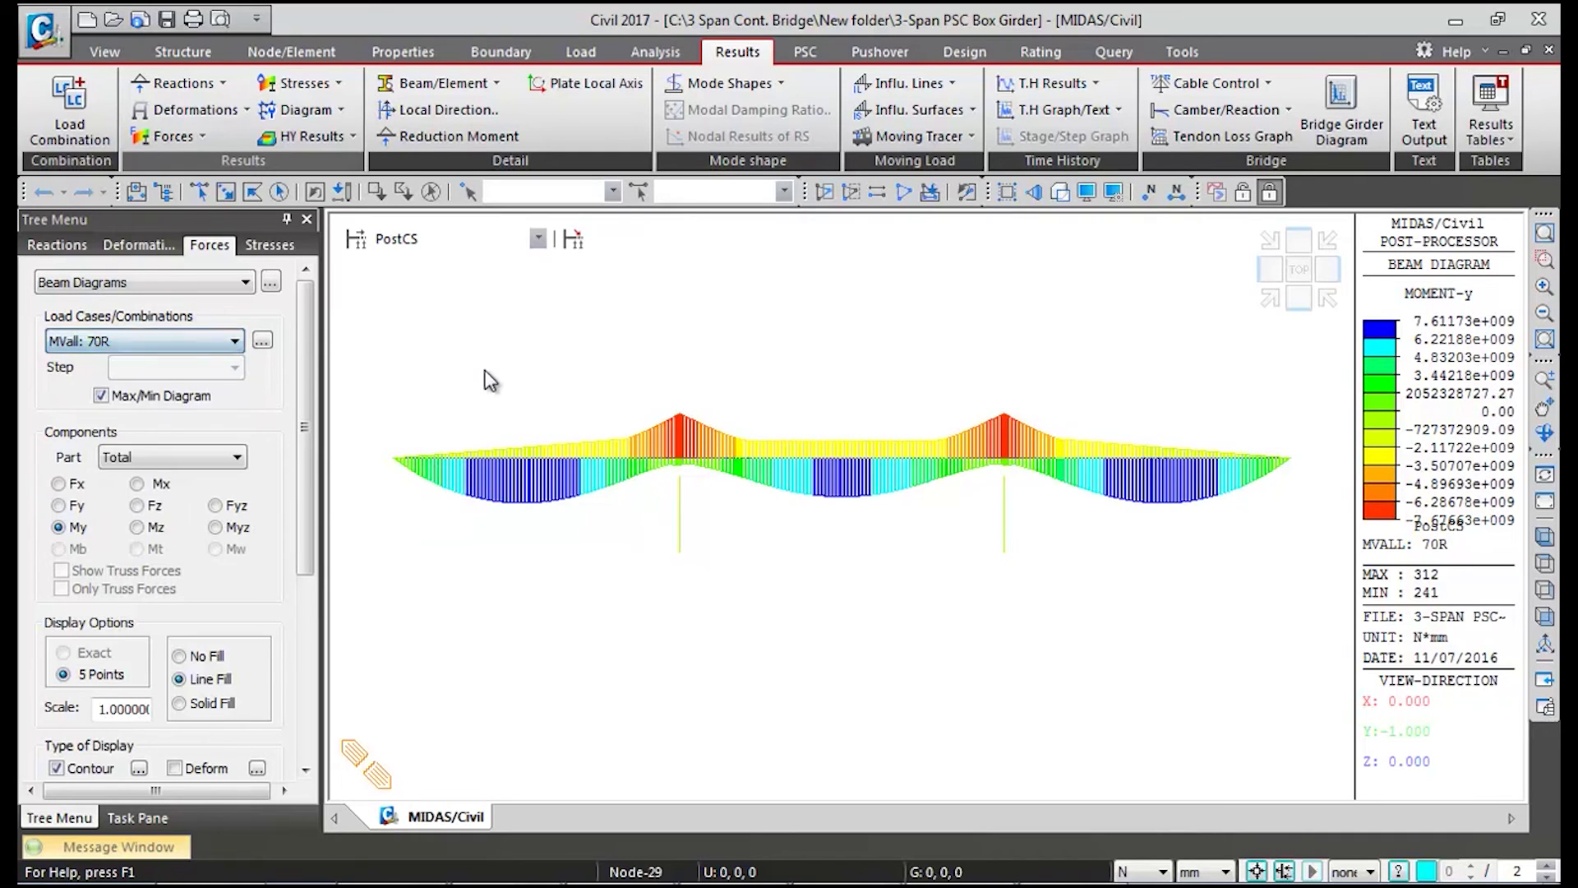
pyautogui.click(1273, 298)
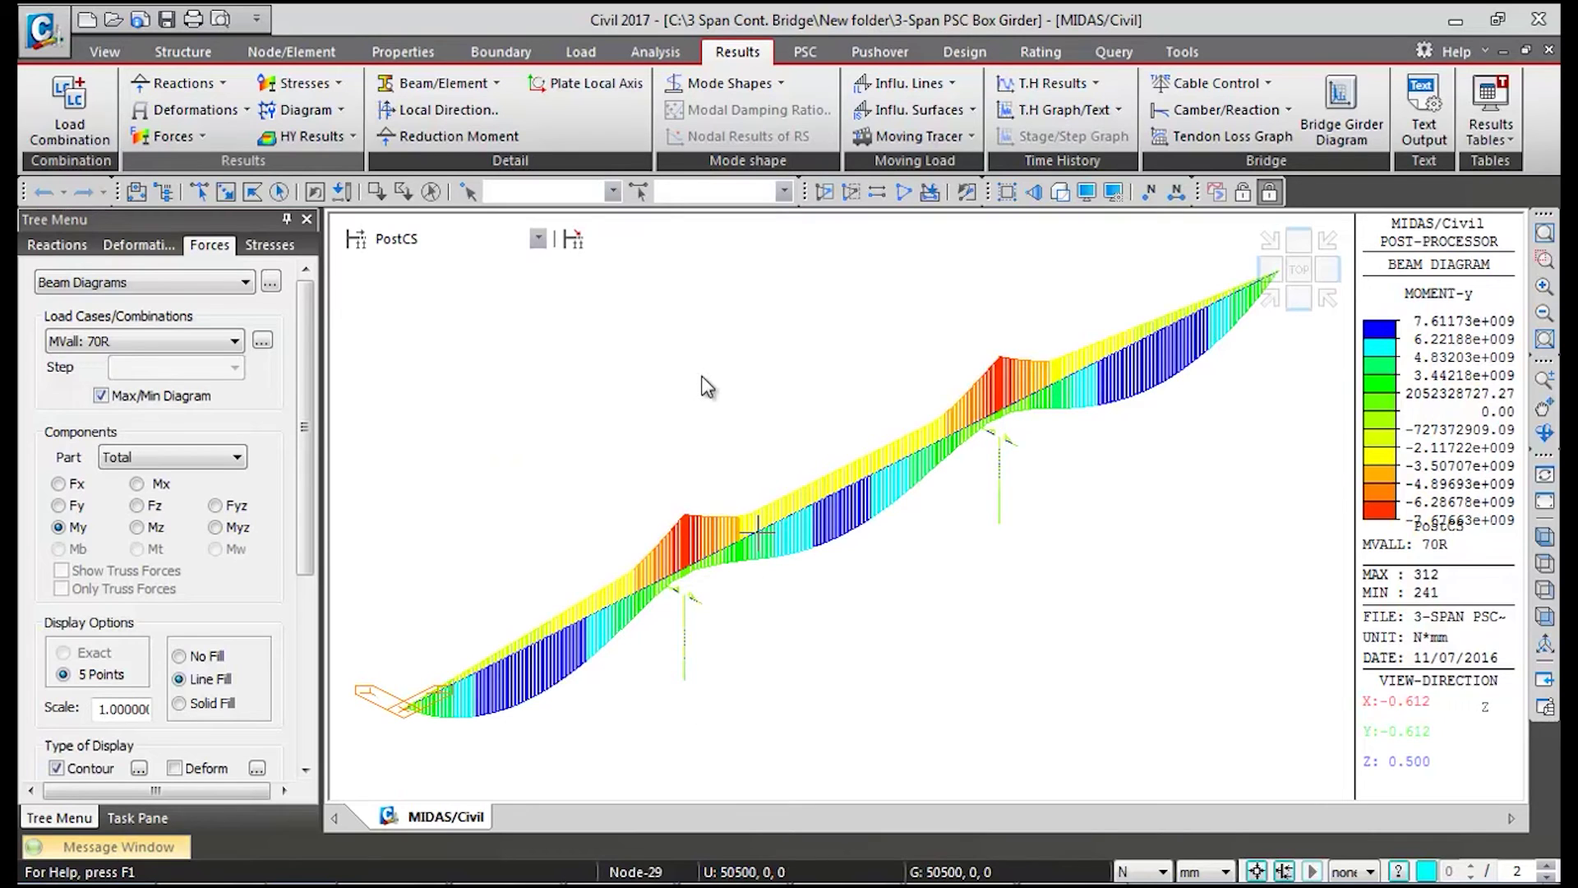
pyautogui.click(930, 136)
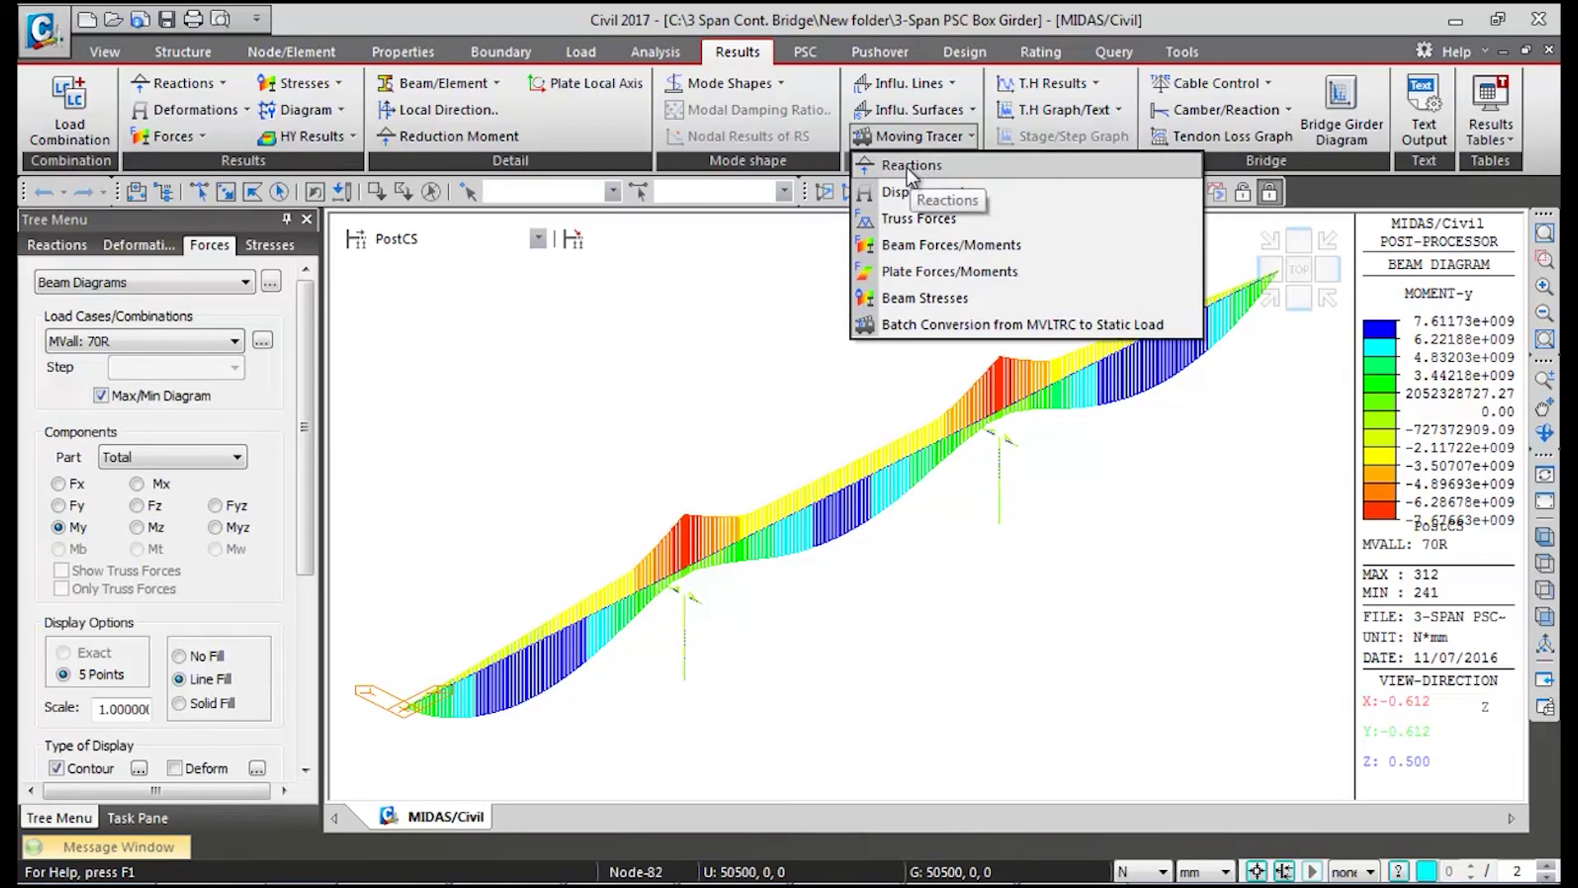
# Trace the MVmax: 70R FZ reactions with node 1 as the key node
pyautogui.click(906, 166)
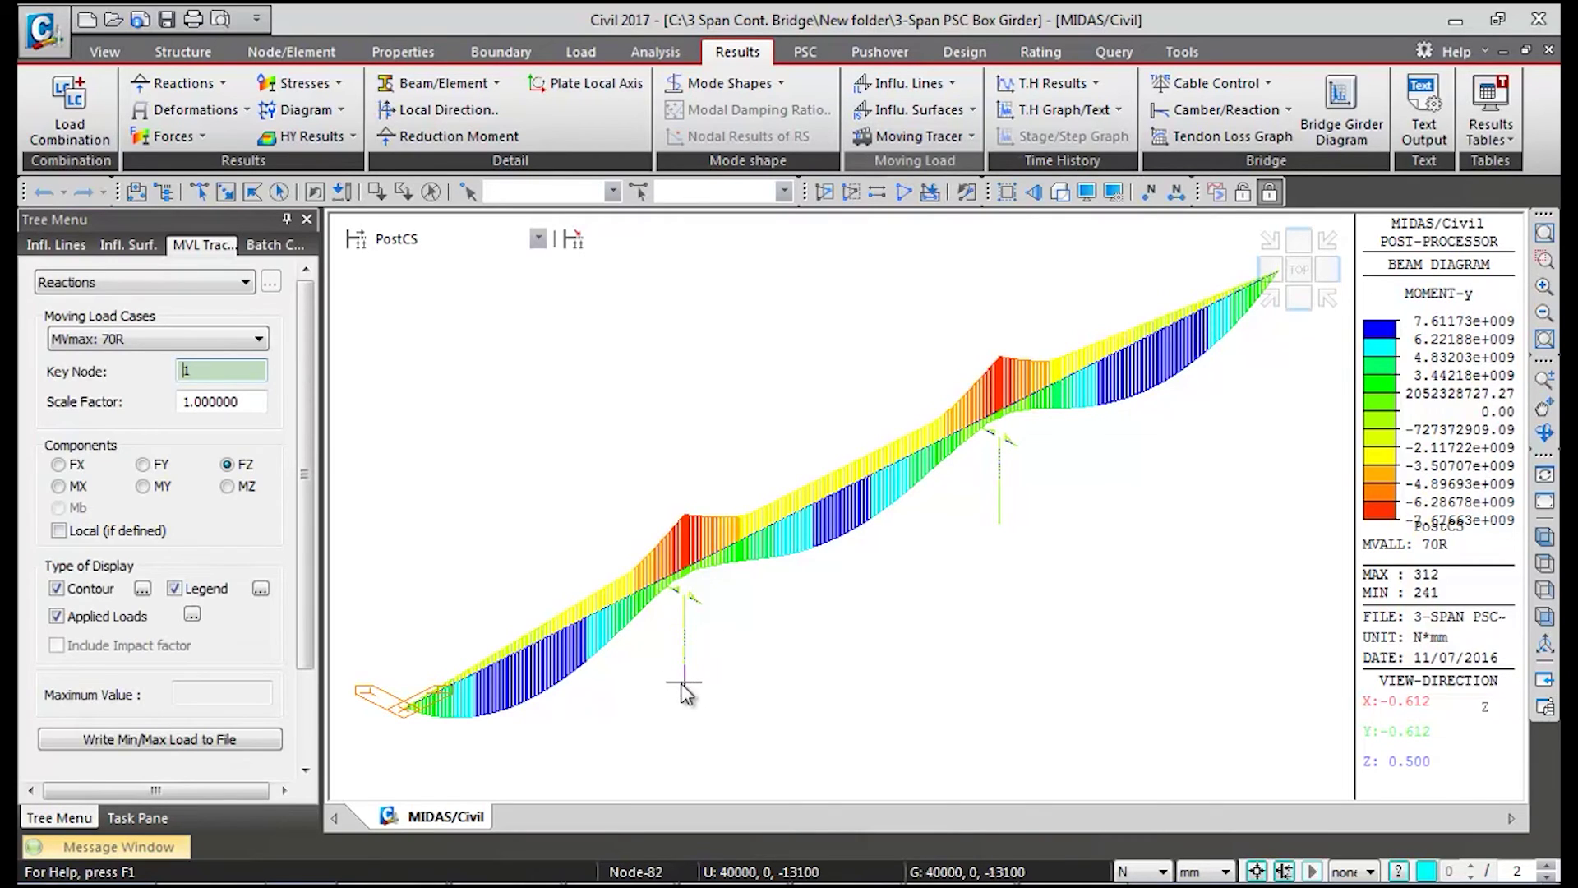
pyautogui.click(924, 136)
pyautogui.click(907, 165)
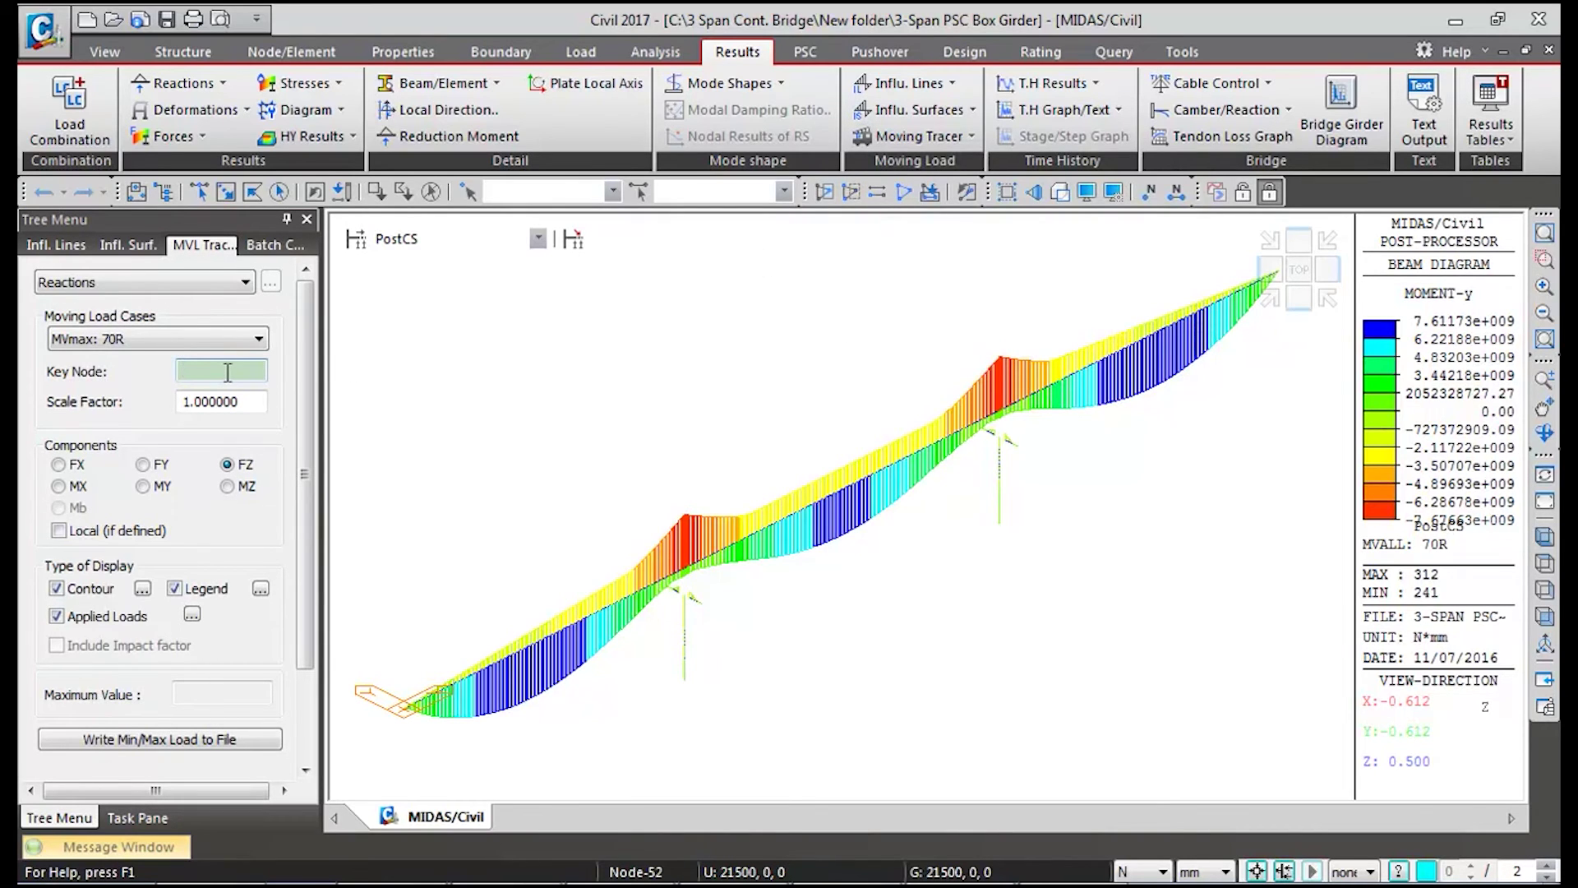
pyautogui.click(687, 682)
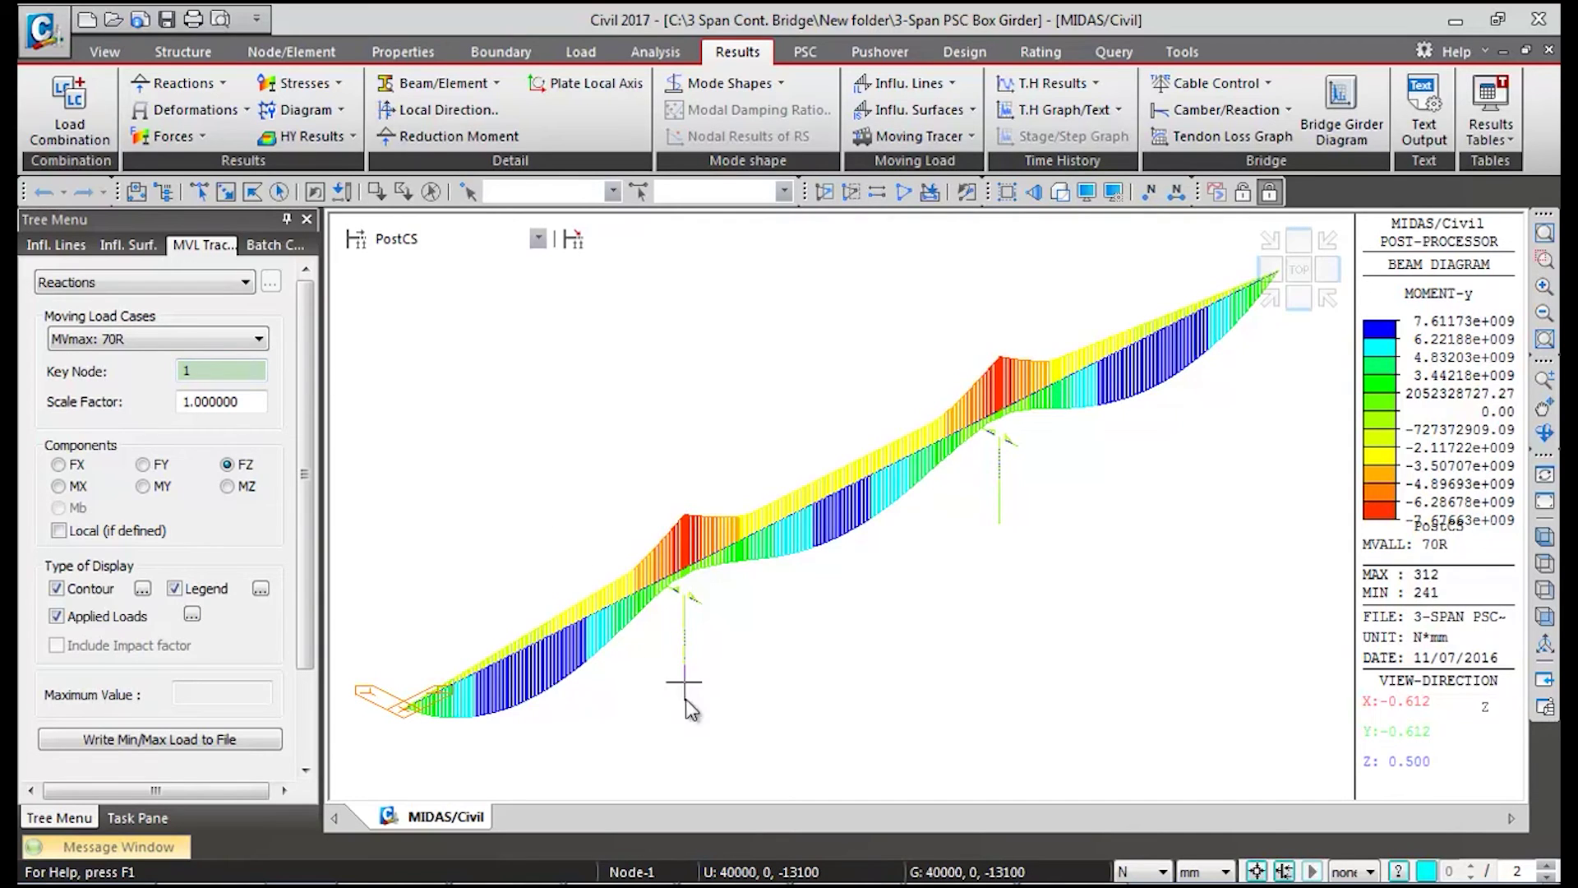
pyautogui.click(212, 369)
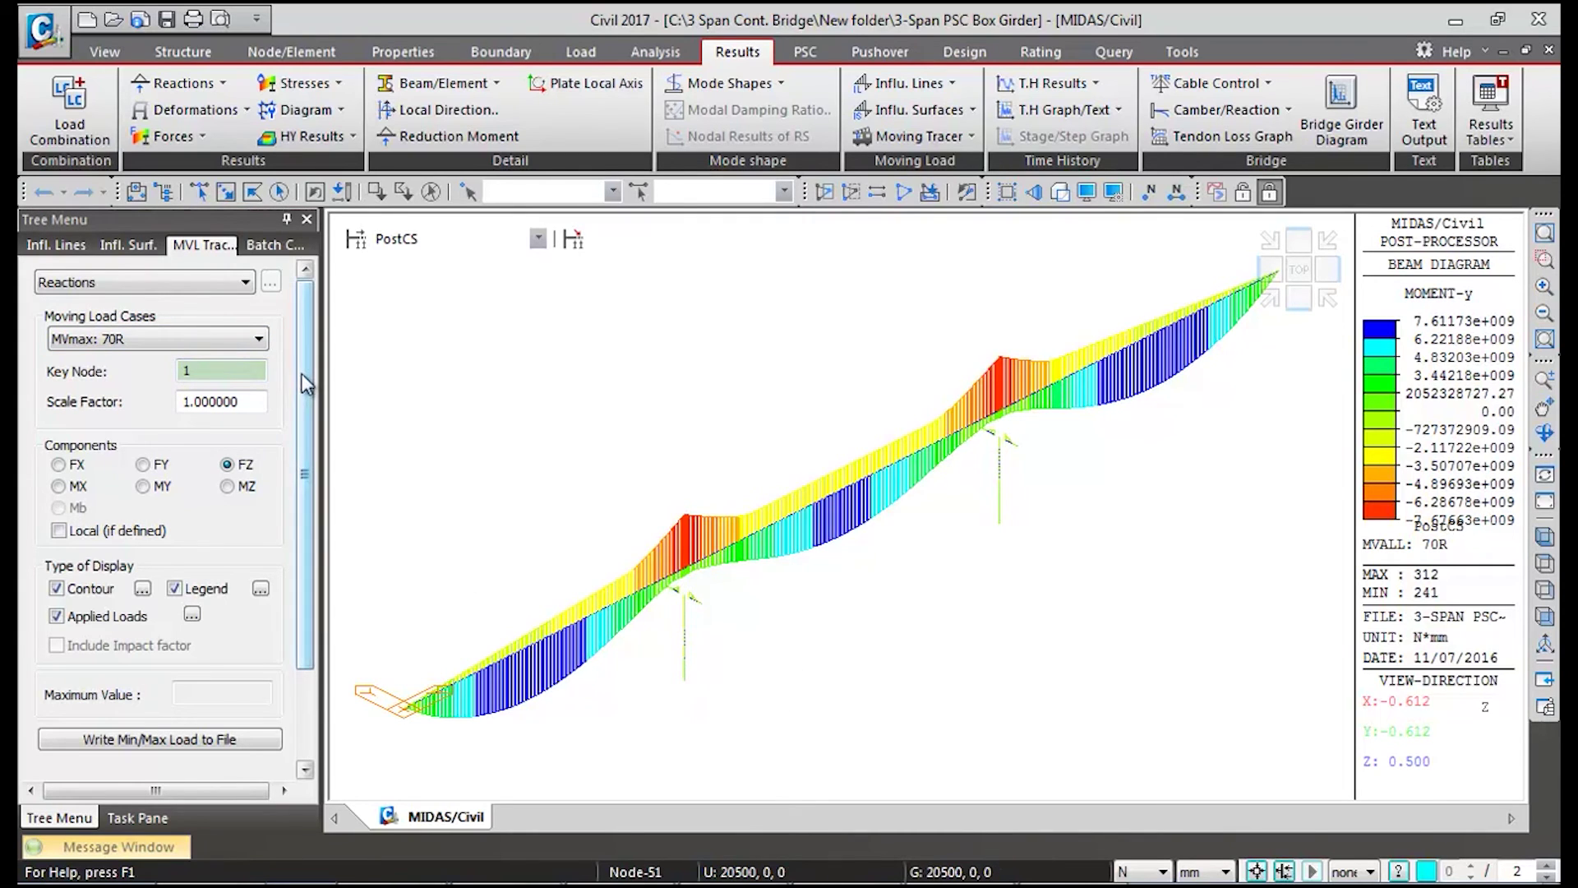
pyautogui.scroll(-1, 302, 373)
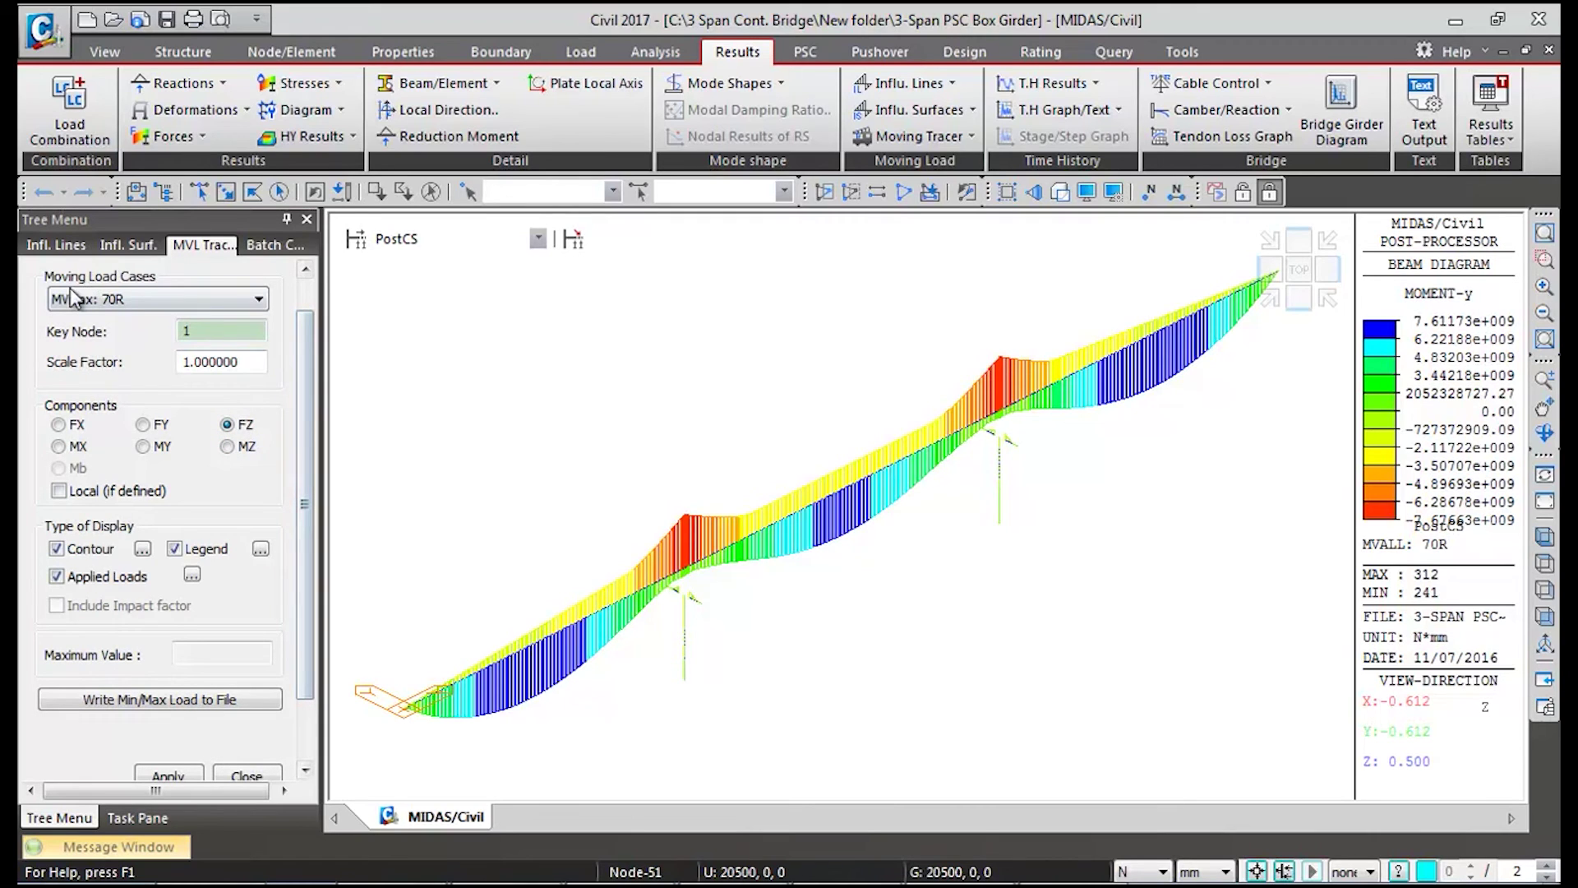
pyautogui.scroll(-2, 302, 353)
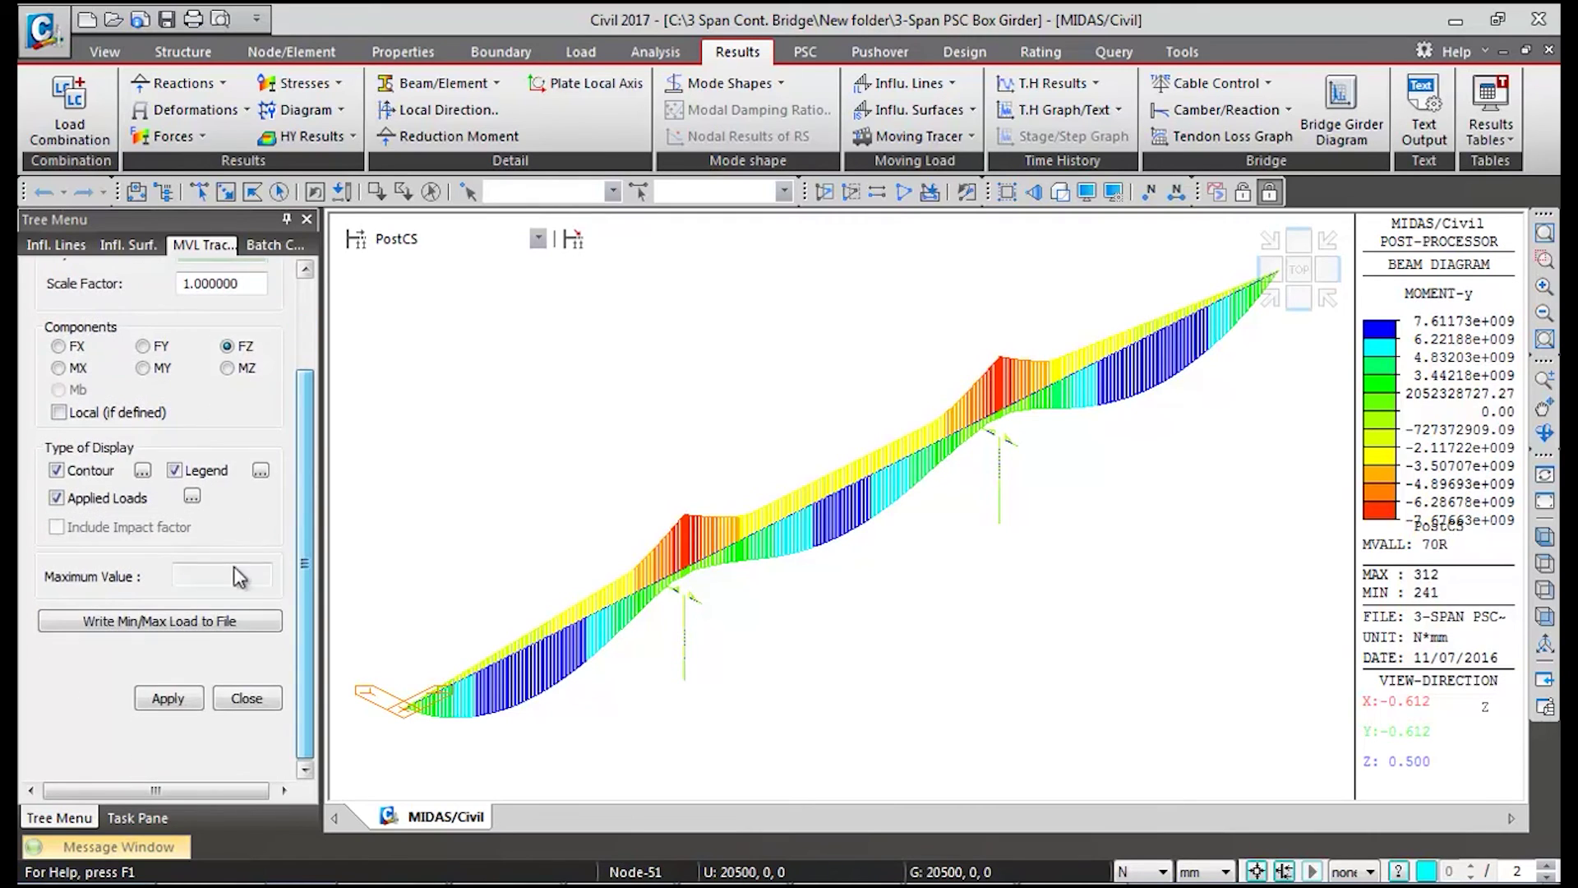
pyautogui.click(190, 697)
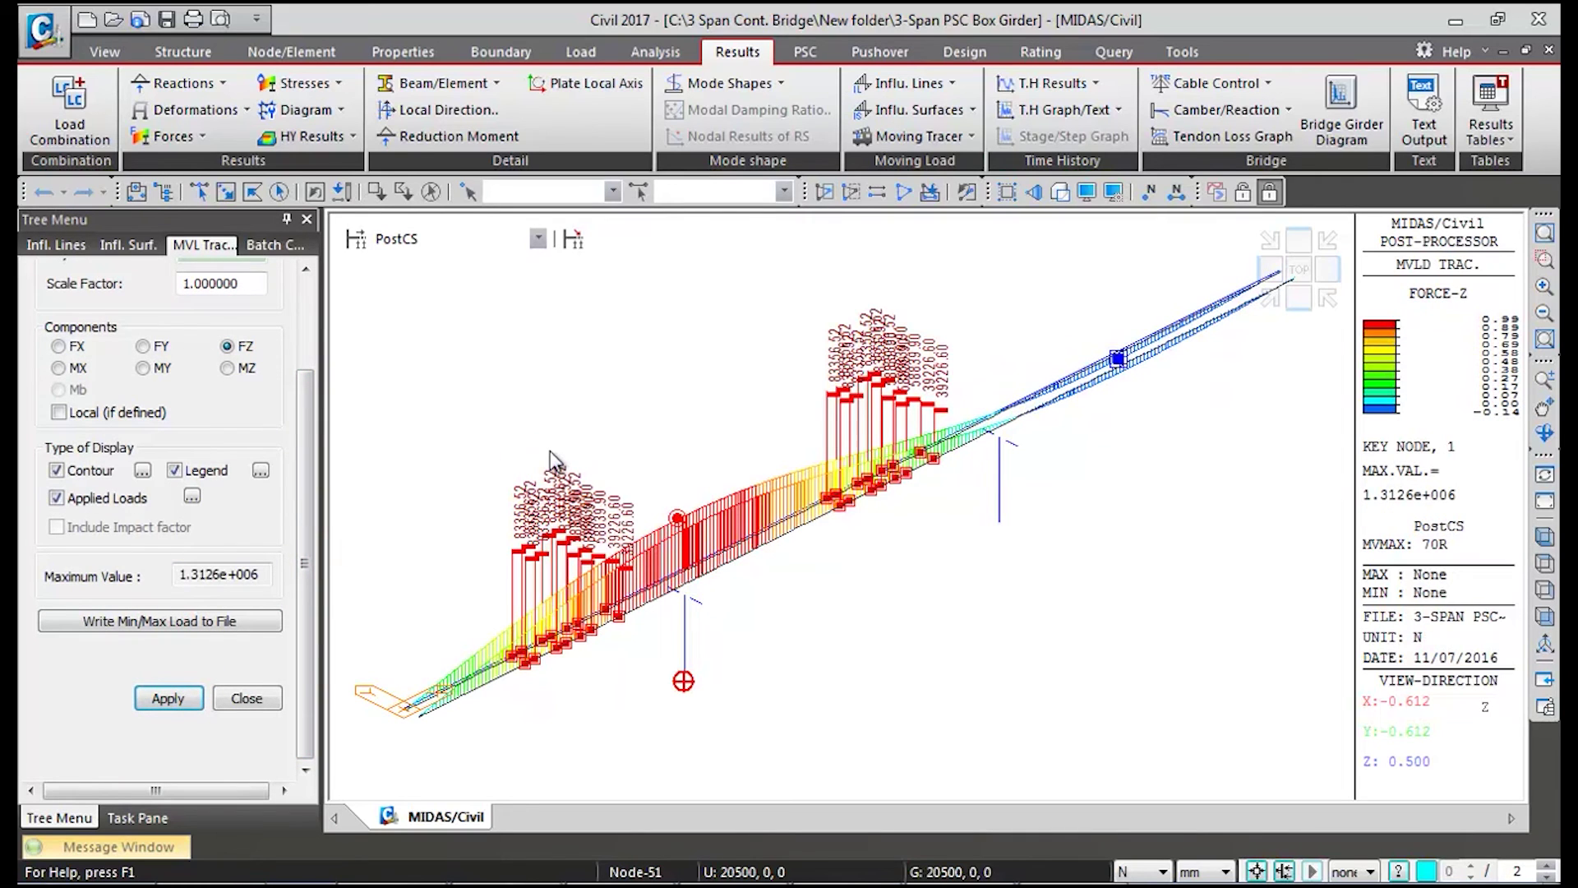
pyautogui.moveTo(314, 518); pyautogui.dragTo(314, 480)
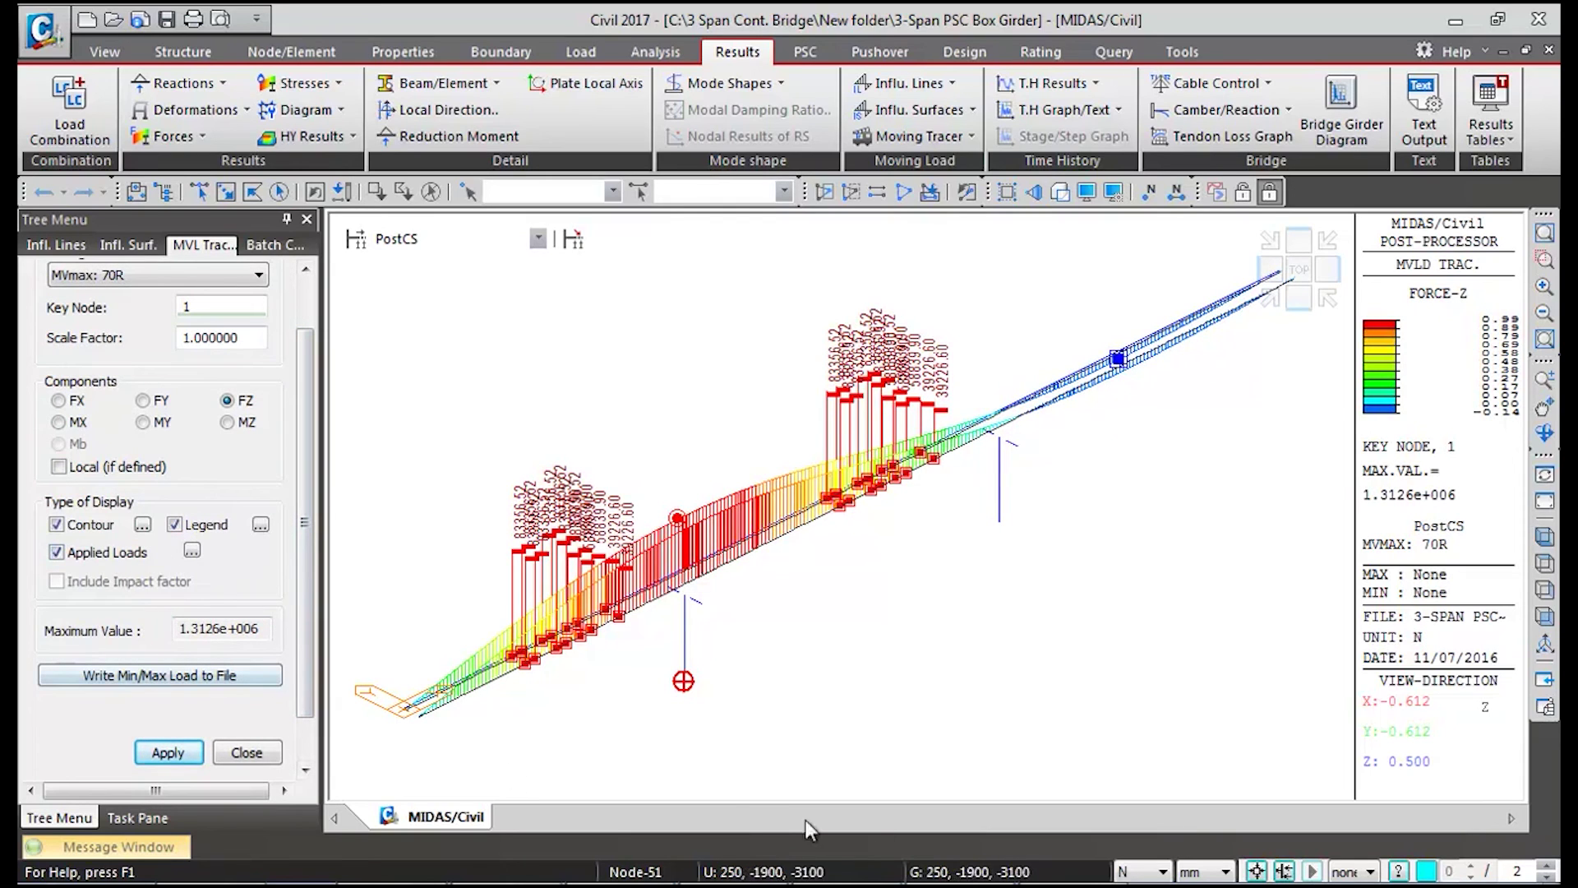
# Change the force unit to kN so the tracer shows a 1312.6 kN maximum
pyautogui.click(1142, 871)
pyautogui.click(1138, 801)
pyautogui.moveTo(308, 348); pyautogui.dragTo(307, 524)
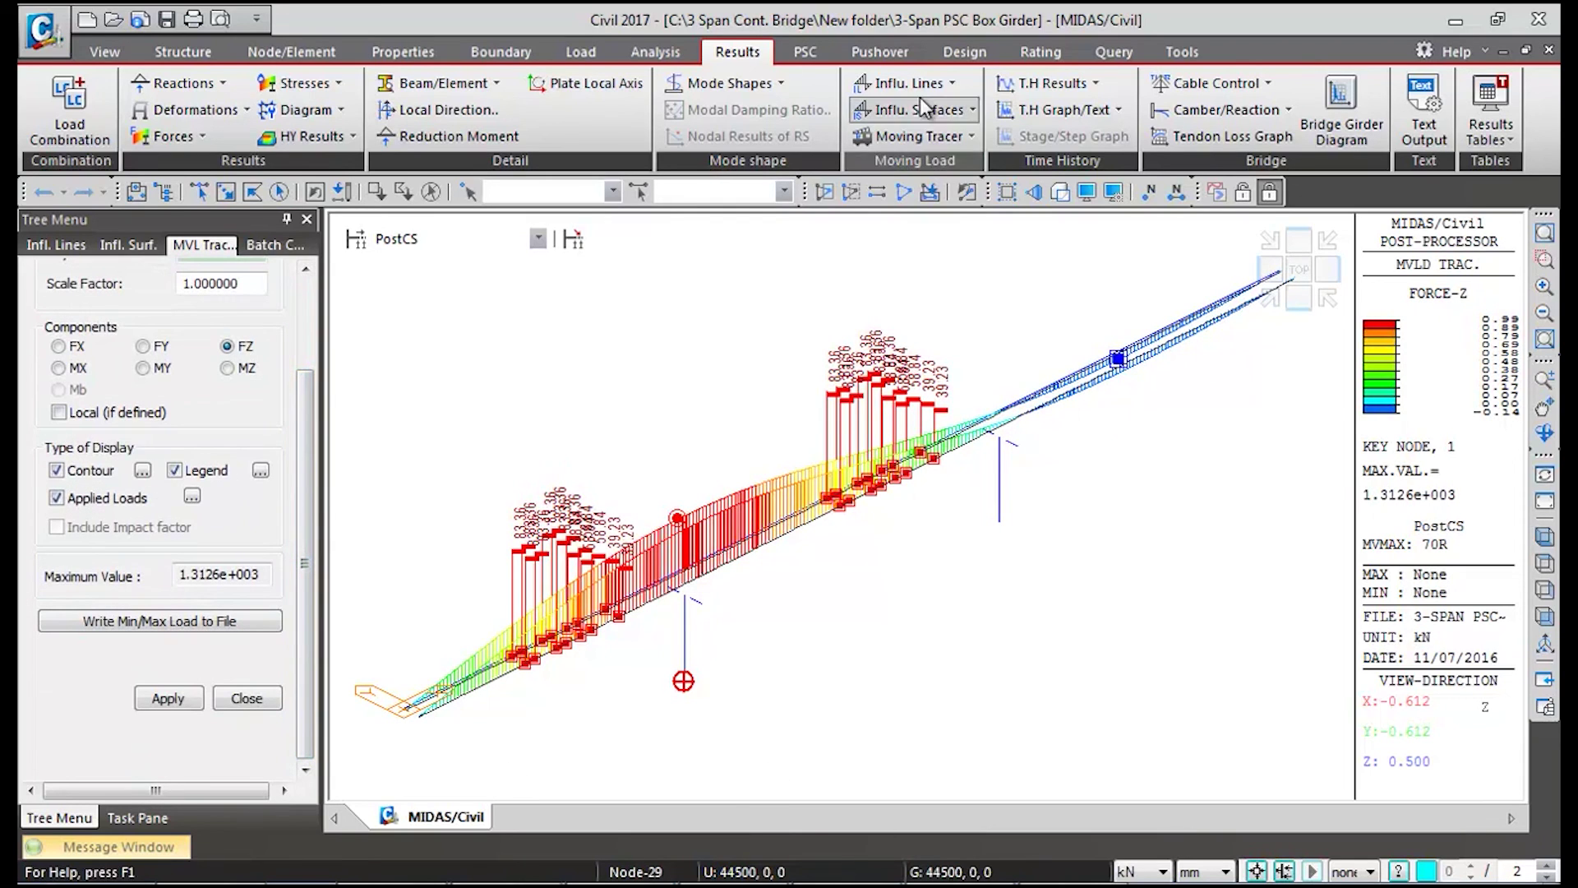
pyautogui.click(952, 126)
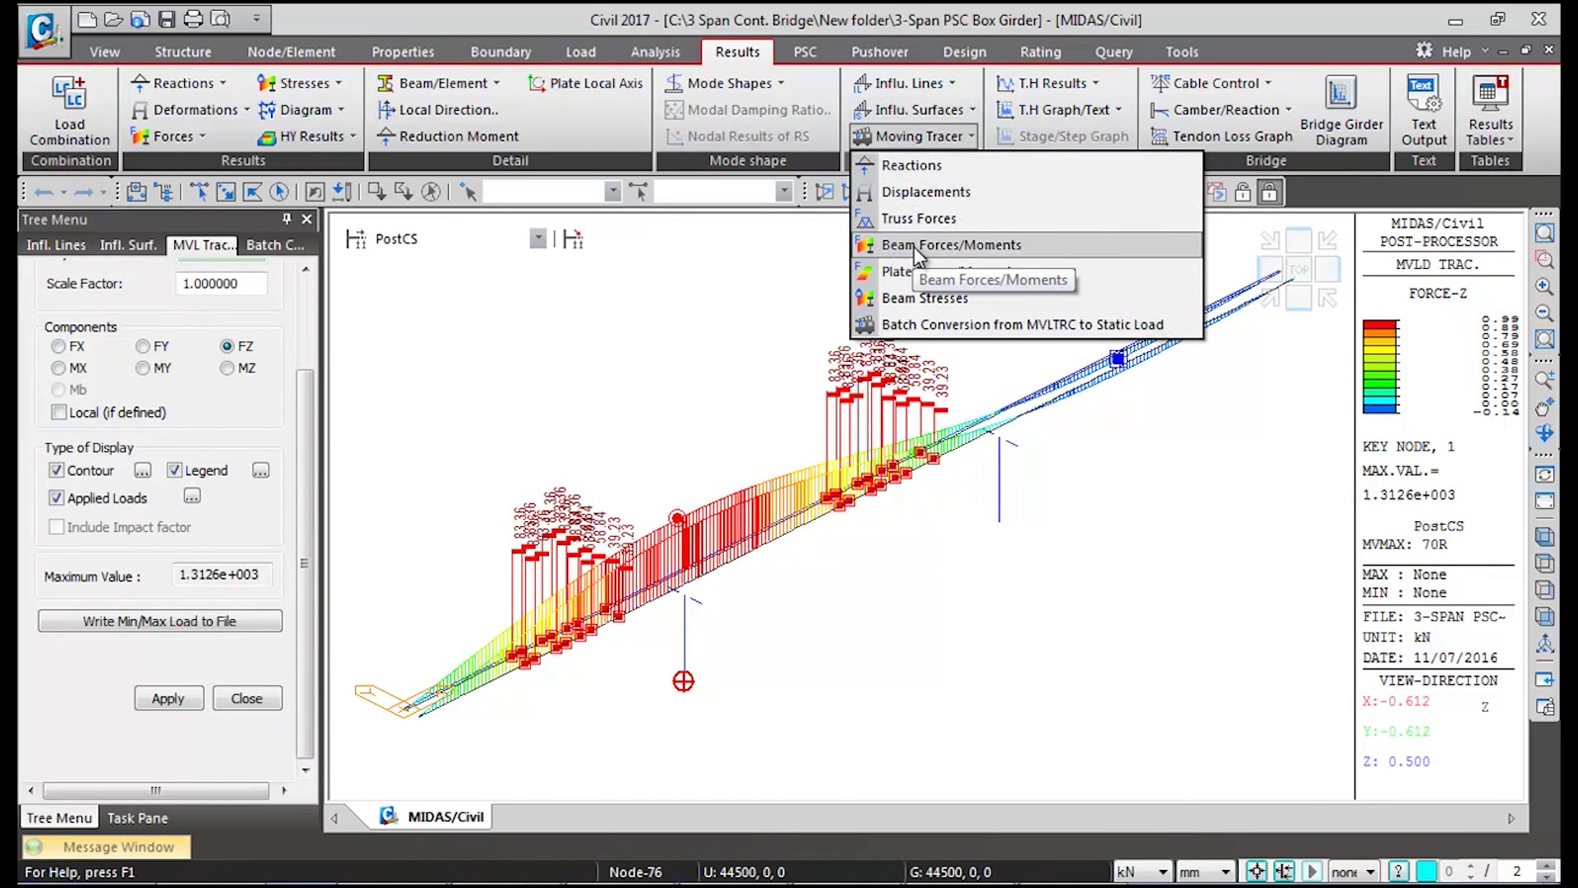
pyautogui.click(391, 531)
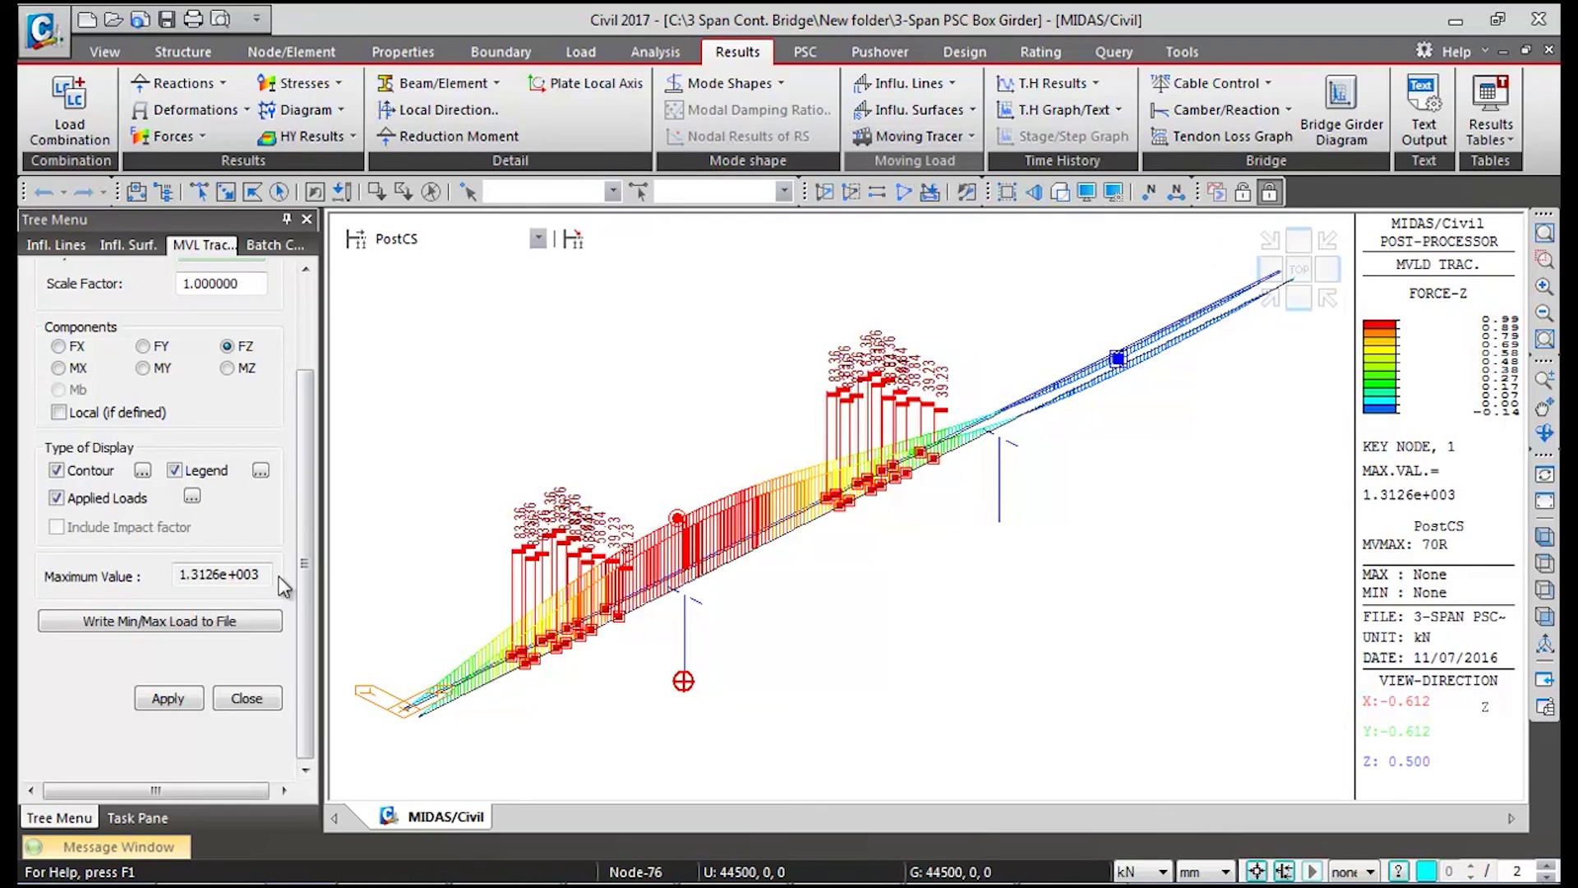